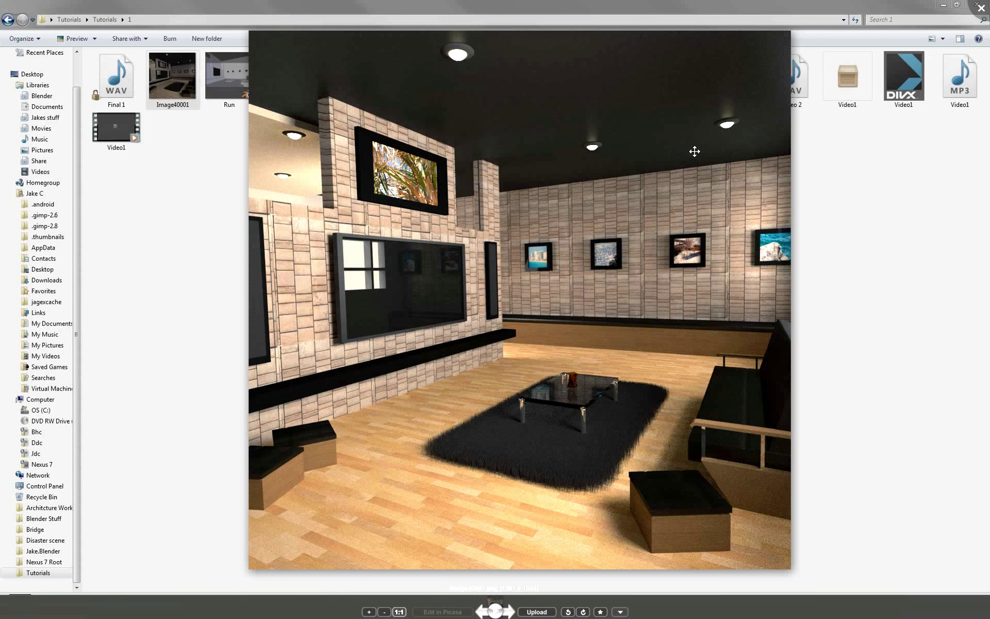
{"action": "left_click_drag", "start_coordinate": [699, 157], "coordinate": [691, 180]}
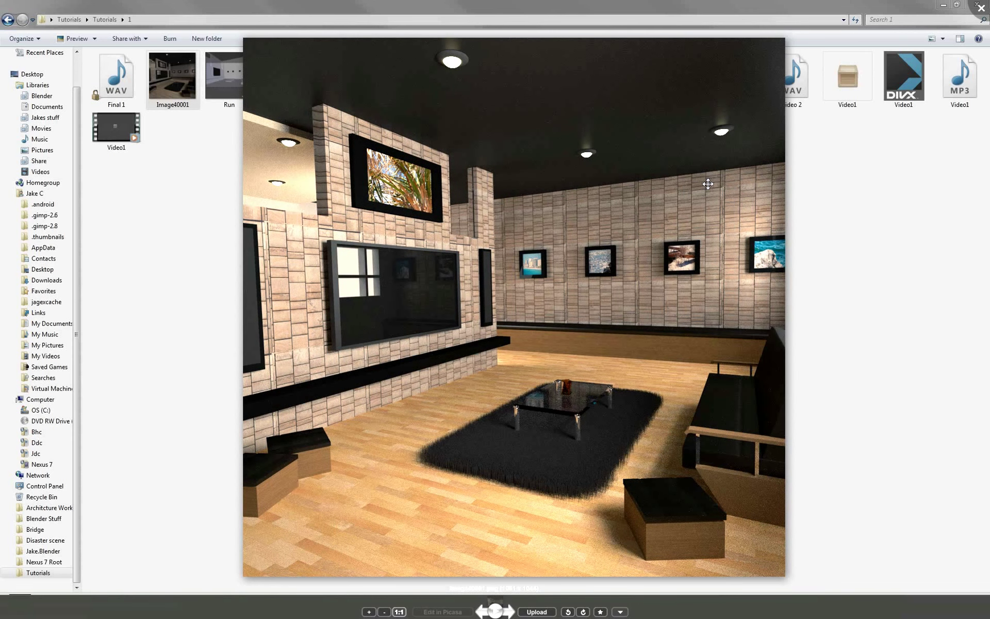
{"action": "left_click_drag", "start_coordinate": [719, 172], "coordinate": [709, 164]}
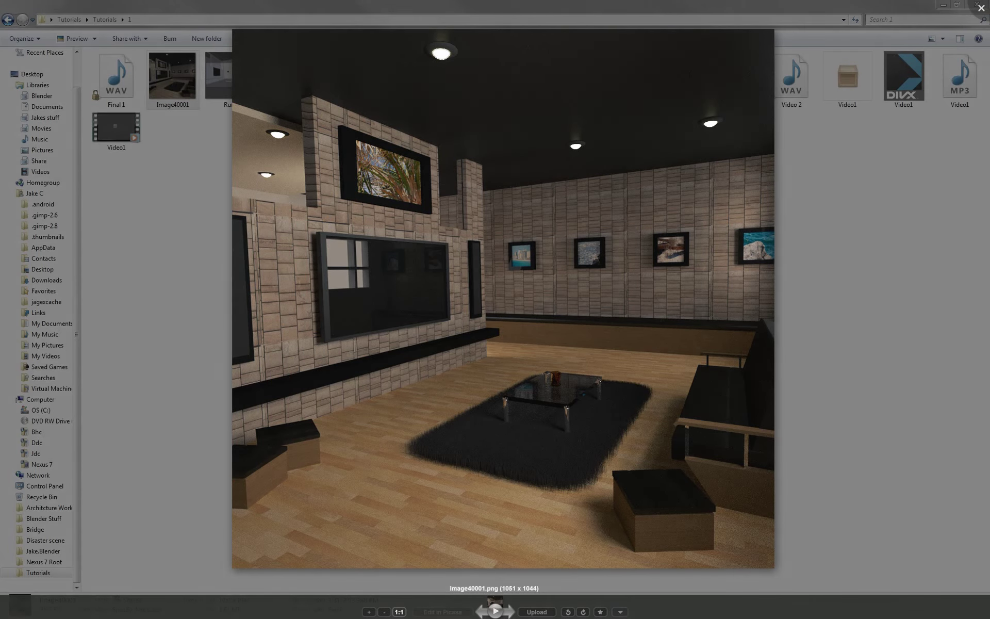
{"action": "left_click_drag", "start_coordinate": [989, 206], "coordinate": [455, 156]}
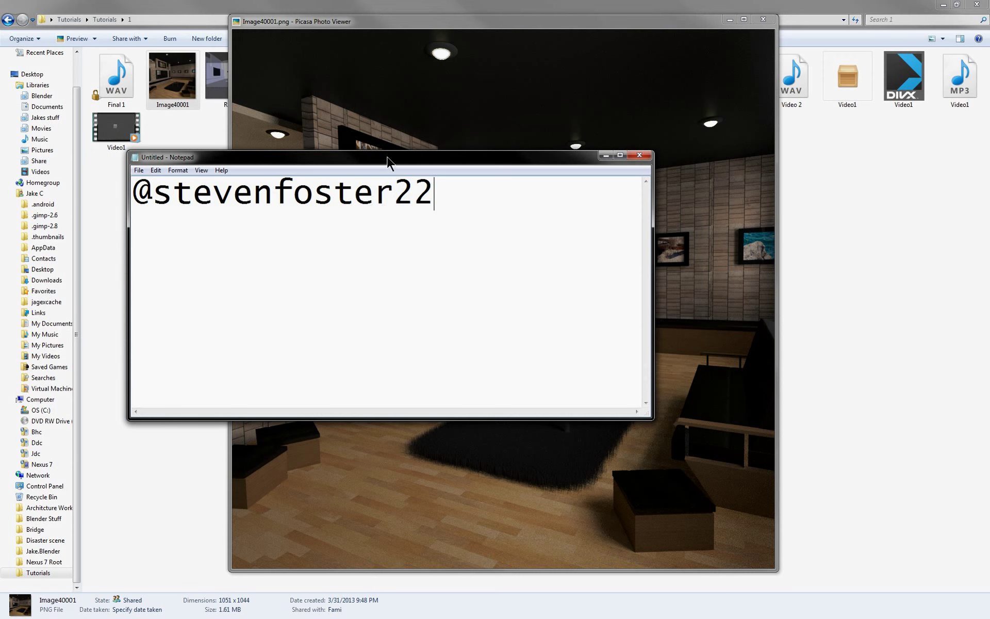
{"action": "left_click_drag", "start_coordinate": [424, 157], "coordinate": [610, 142]}
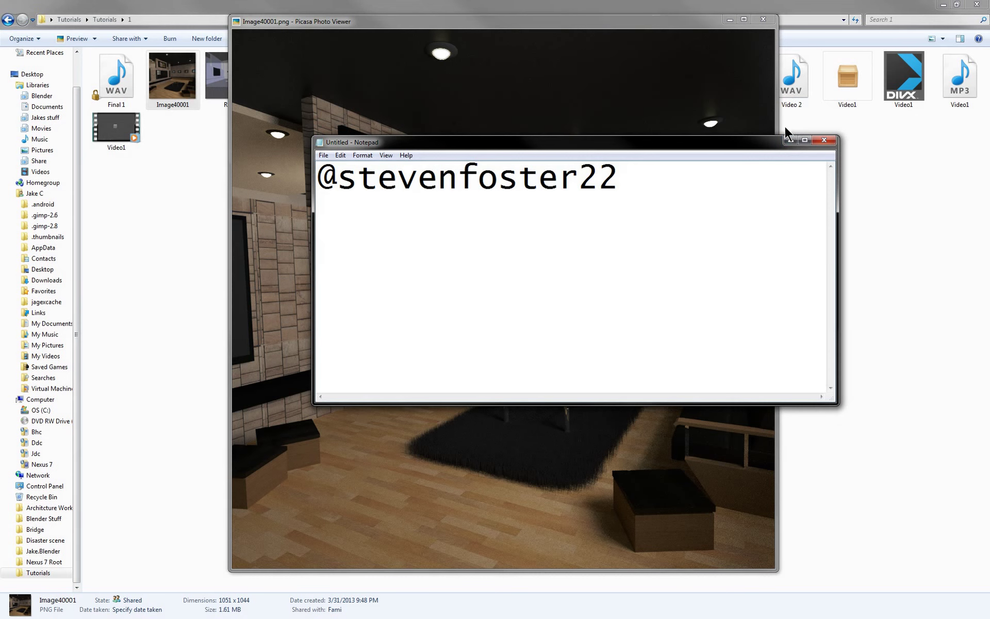
Minimize the text note, the reference image viewer and the file browser windows.
{"action": "left_click", "coordinate": [791, 140]}
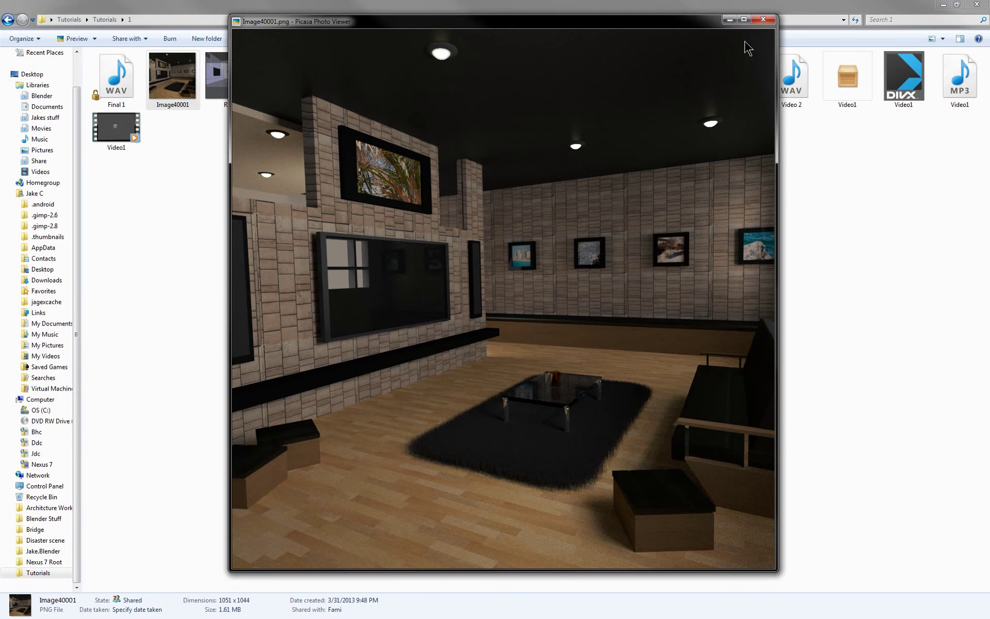
{"action": "left_click", "coordinate": [728, 21]}
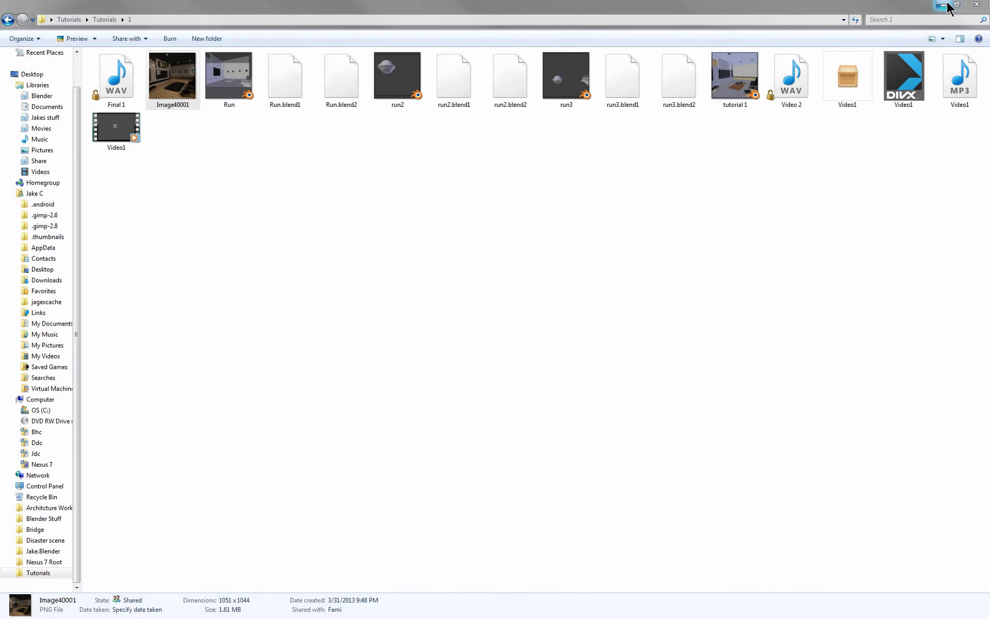
{"action": "left_click", "coordinate": [944, 5]}
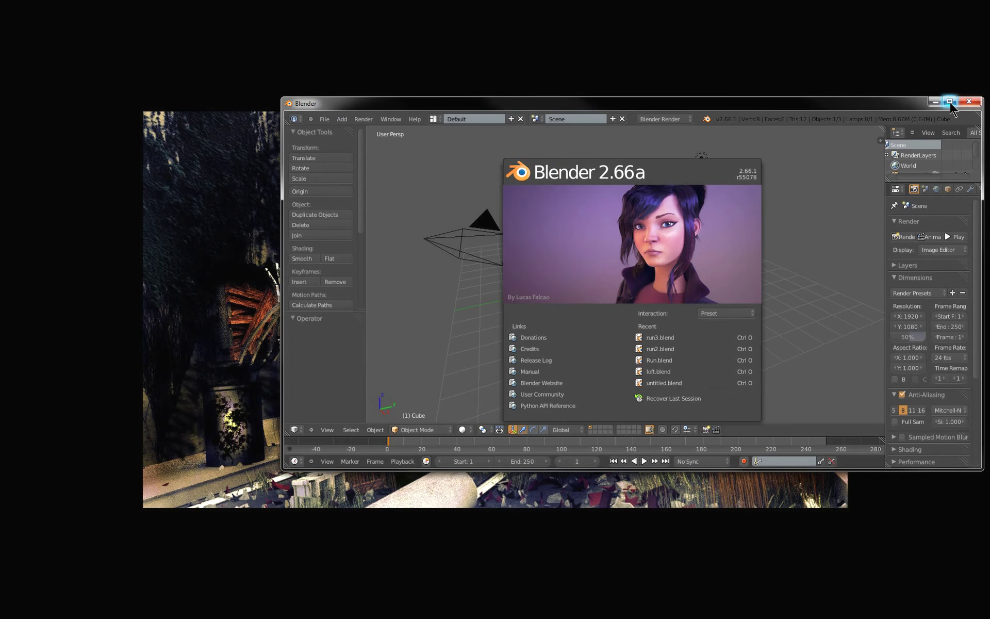
Switch to a maximized Blender window, dismiss the splash screen and start the Screencast Keys display.
{"action": "left_click", "coordinate": [956, 103]}
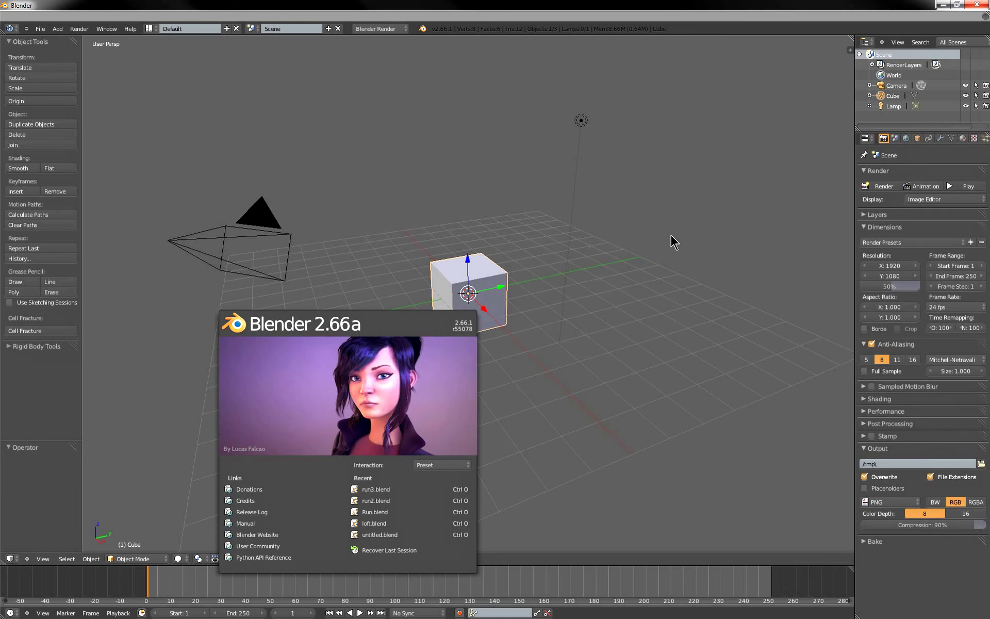
{"action": "left_click", "coordinate": [484, 415]}
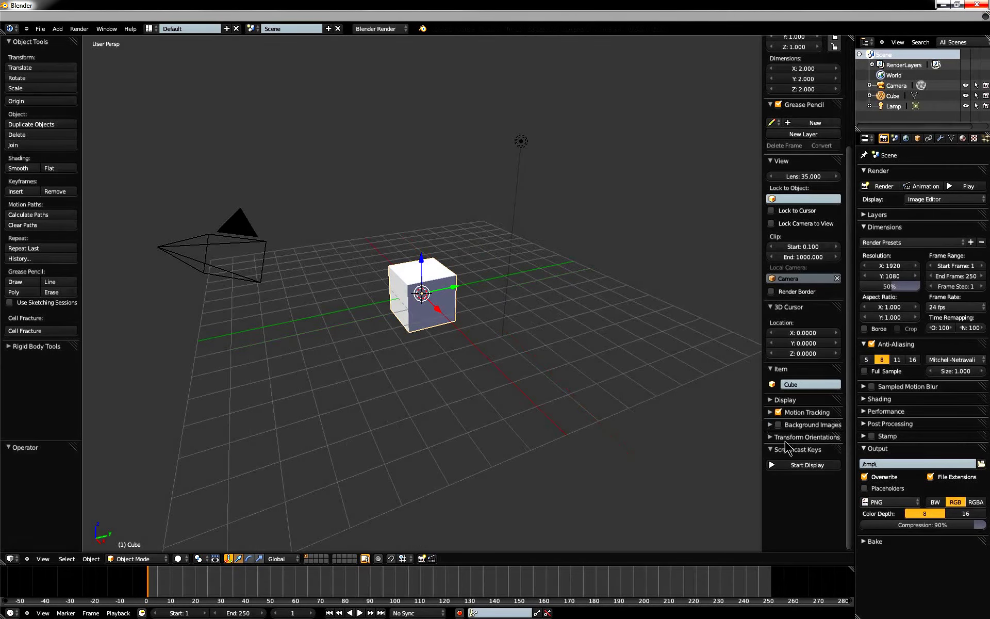
{"action": "left_click", "coordinate": [808, 465]}
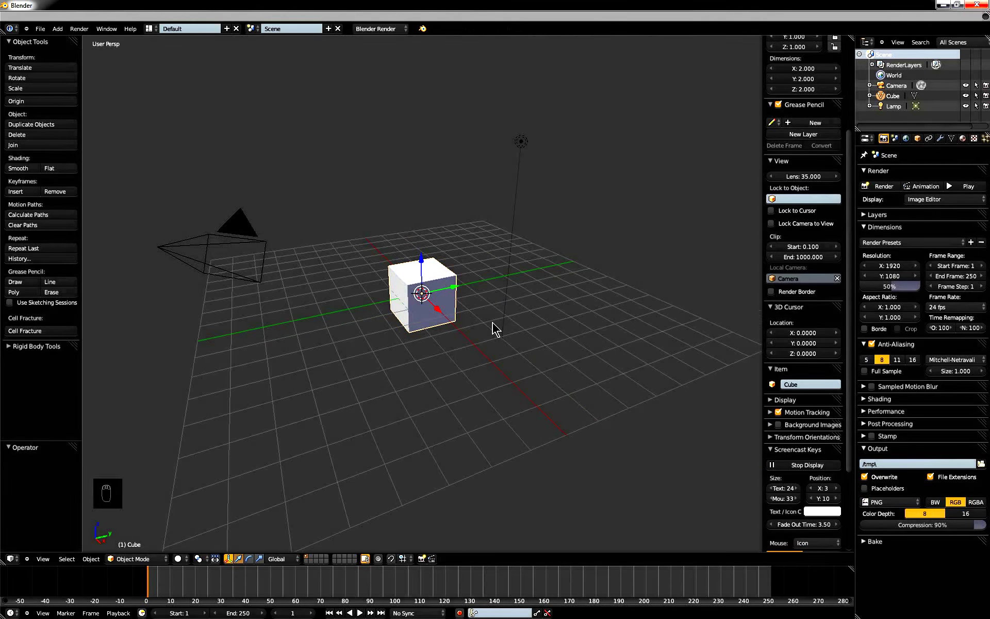
Delete the default cube and add a plane at the origin.
{"action": "middle_click_drag", "start_coordinate": [495, 327], "coordinate": [460, 317]}
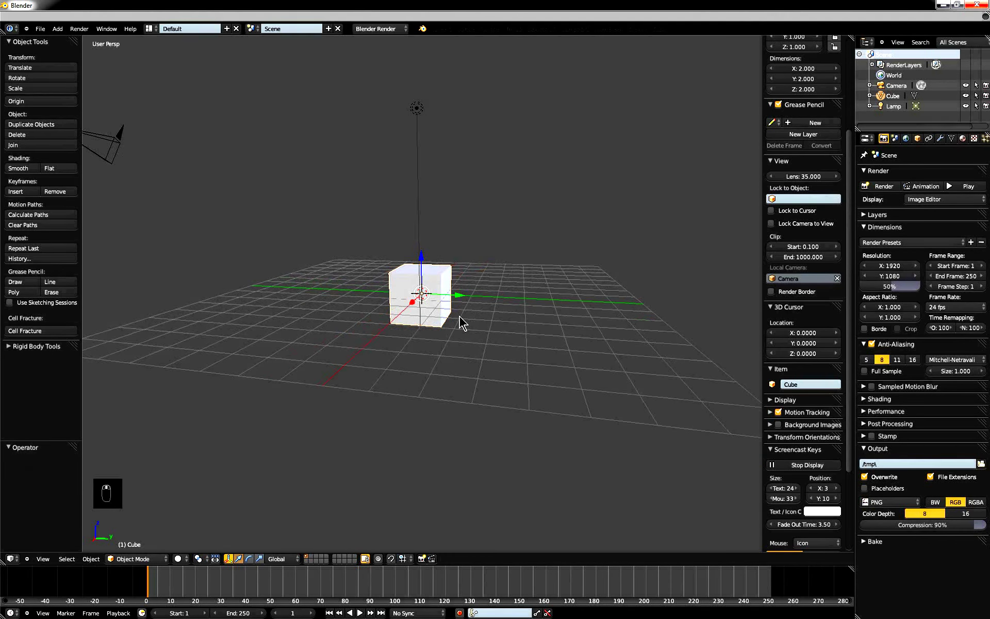
{"action": "key", "text": "Delete"}
{"action": "left_click", "coordinate": [459, 317]}
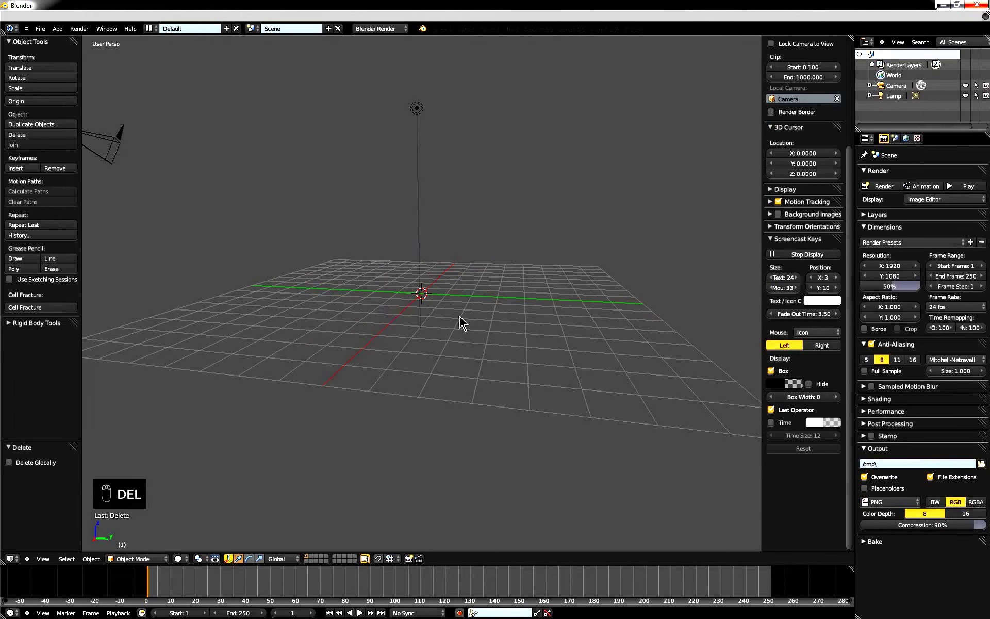
{"action": "key", "text": "shift+a"}
{"action": "left_click", "coordinate": [493, 318]}
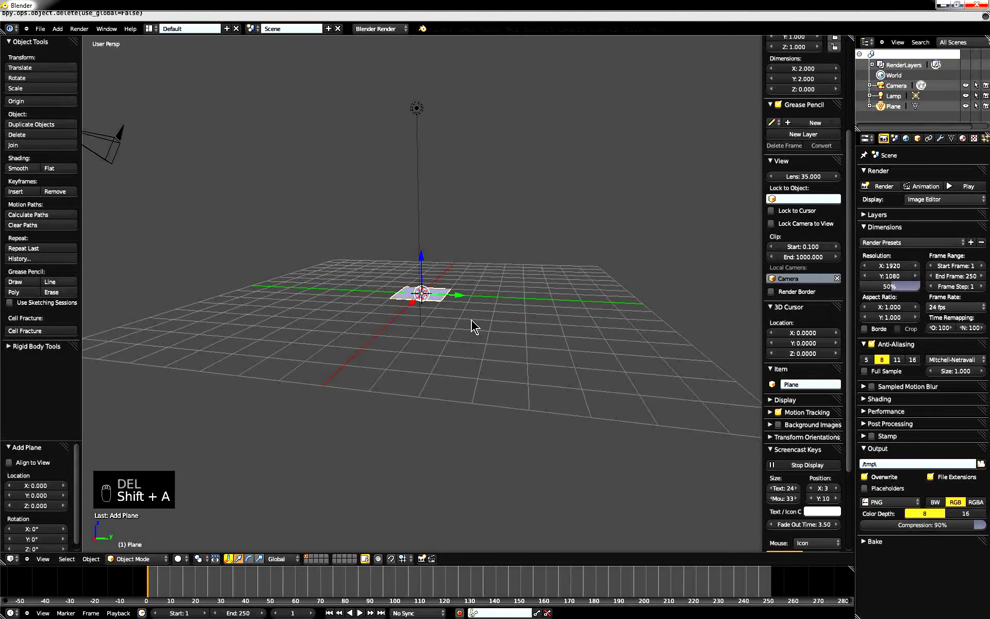
Scale the plane up to about 16 by 16 units to form the floor.
{"action": "key", "text": "s"}
{"action": "left_click", "coordinate": [670, 421]}
{"action": "key", "text": "s"}
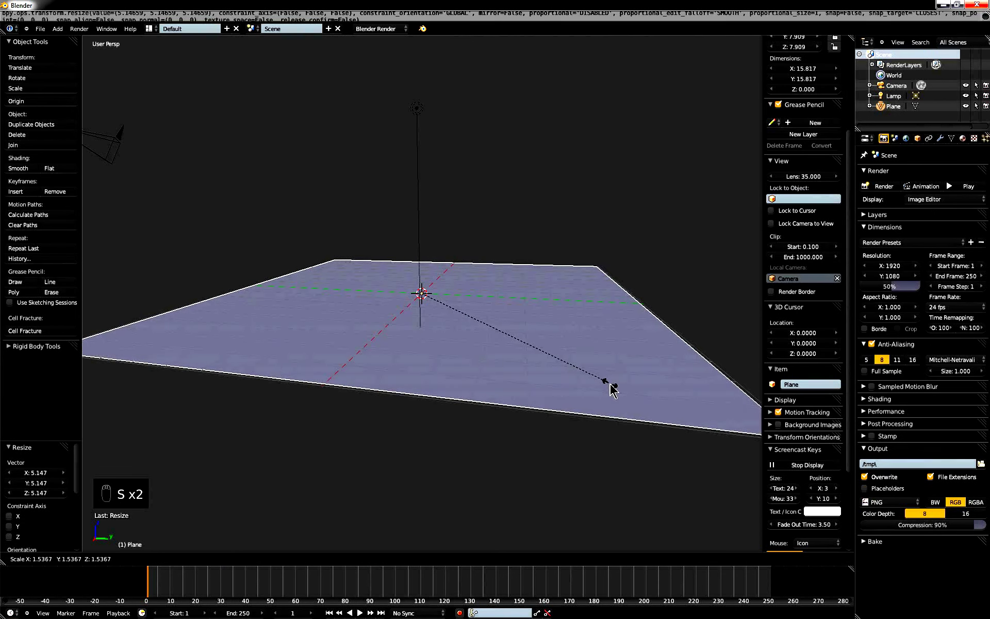
{"action": "left_click", "coordinate": [615, 387]}
Delete the default lamp from the scene.
{"action": "middle_click_drag", "start_coordinate": [579, 392], "coordinate": [493, 336]}
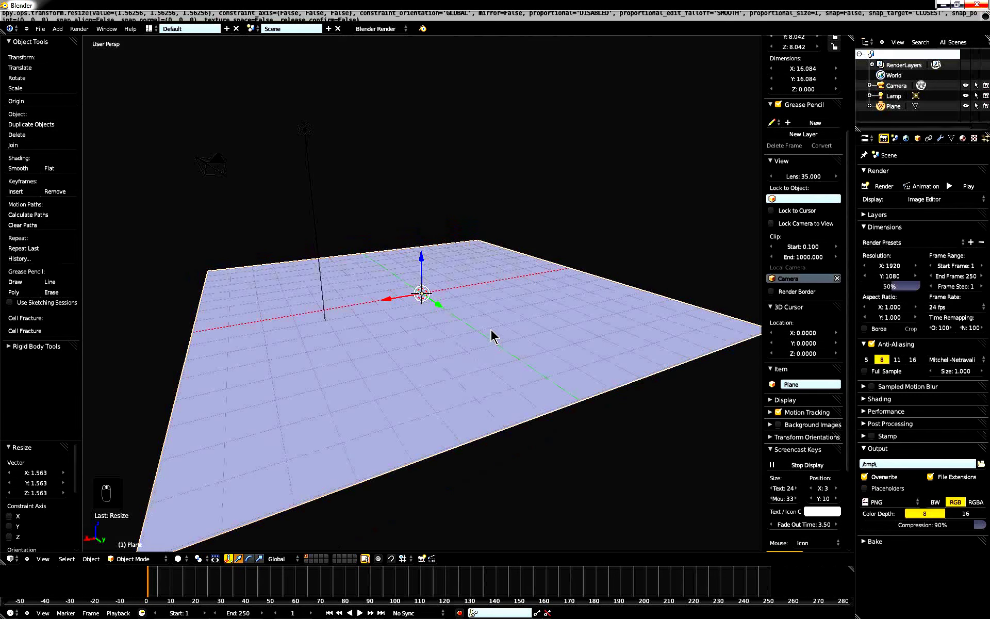
{"action": "right_click", "coordinate": [204, 159]}
{"action": "middle_click_drag", "start_coordinate": [204, 160], "coordinate": [326, 160]}
{"action": "right_click", "coordinate": [326, 160]}
{"action": "key", "text": "Delete"}
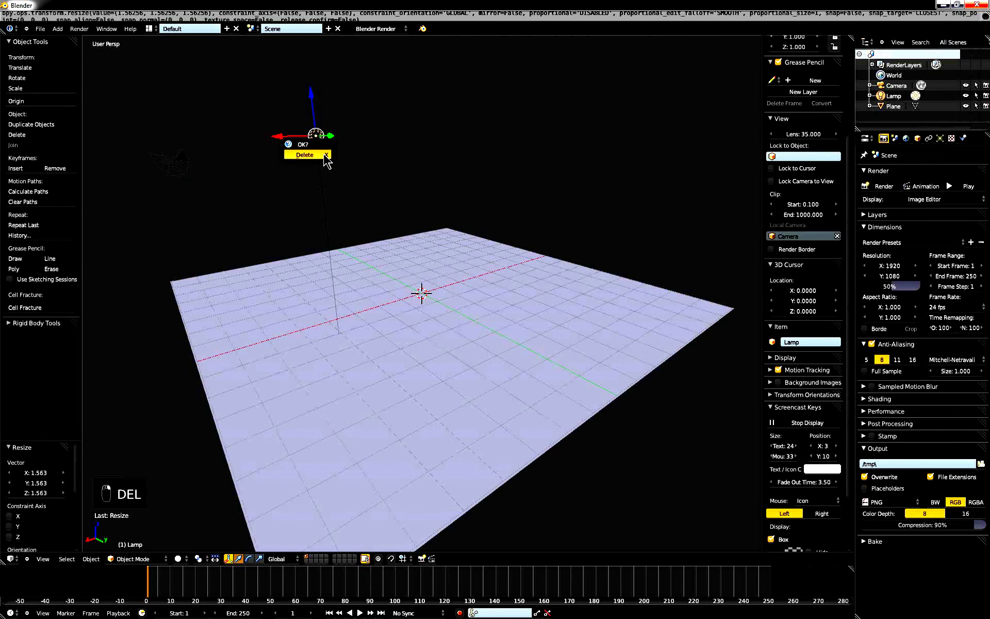
{"action": "left_click", "coordinate": [324, 156]}
Lower the camera about 2.74 units along the global Z axis.
{"action": "right_click", "coordinate": [164, 175]}
{"action": "middle_click_drag", "start_coordinate": [164, 175], "coordinate": [302, 253]}
{"action": "left_click_drag", "start_coordinate": [282, 268], "coordinate": [522, 348]}
Rotate the camera about 51° around the global Z axis and about 27° around the global Y axis.
{"action": "key", "text": "r"}
{"action": "key", "text": "z"}
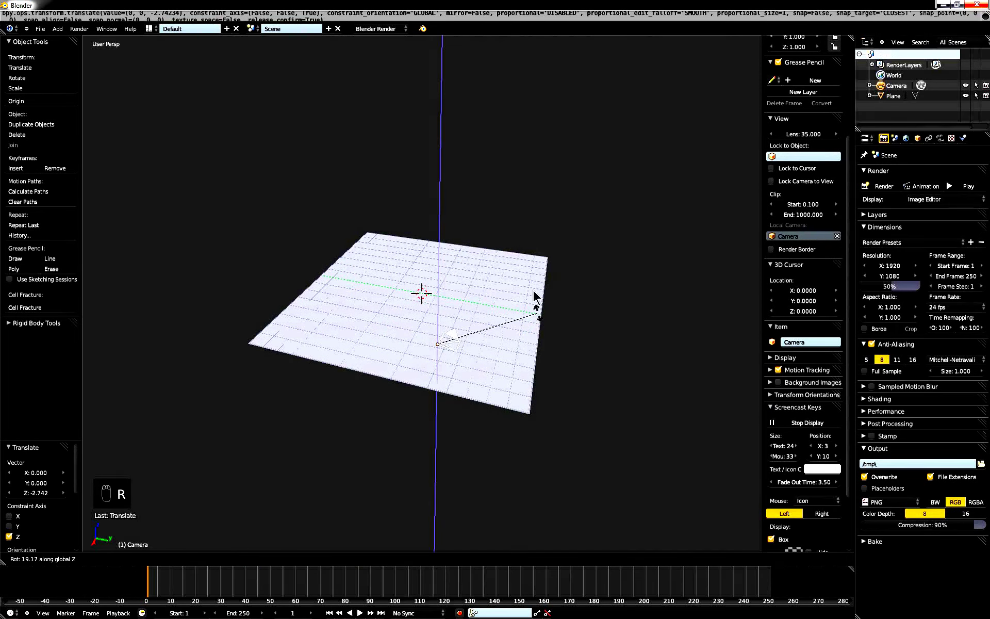
{"action": "left_click", "coordinate": [512, 267]}
{"action": "key", "text": "r"}
{"action": "key", "text": "y"}
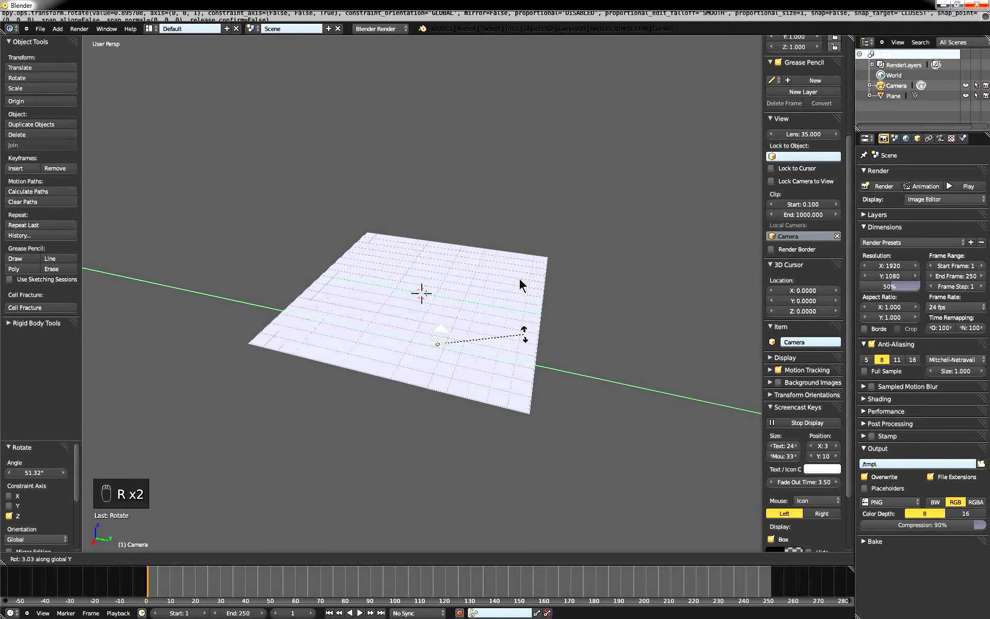
{"action": "left_click", "coordinate": [506, 309]}
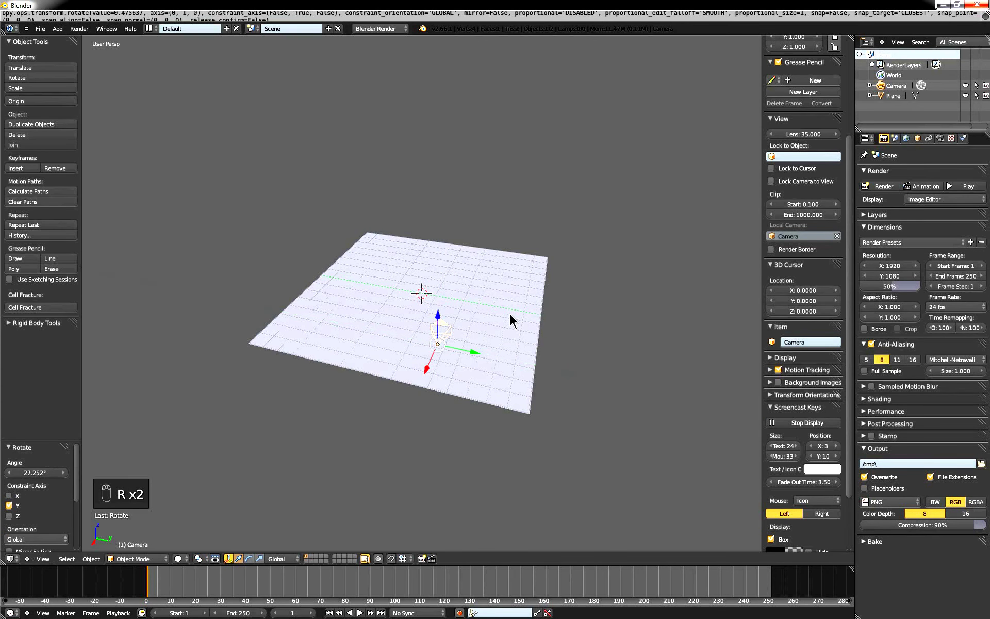
Look through the camera and lower it about 1.77 units along the global Z axis.
{"action": "key", "text": "KP_0"}
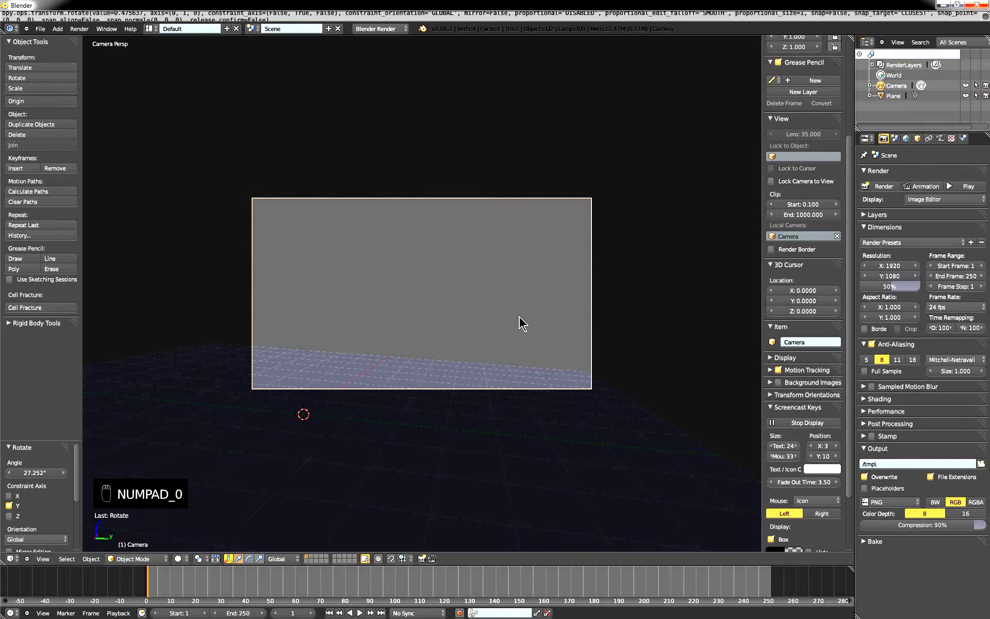
{"action": "key", "text": "g"}
{"action": "key", "text": "z"}
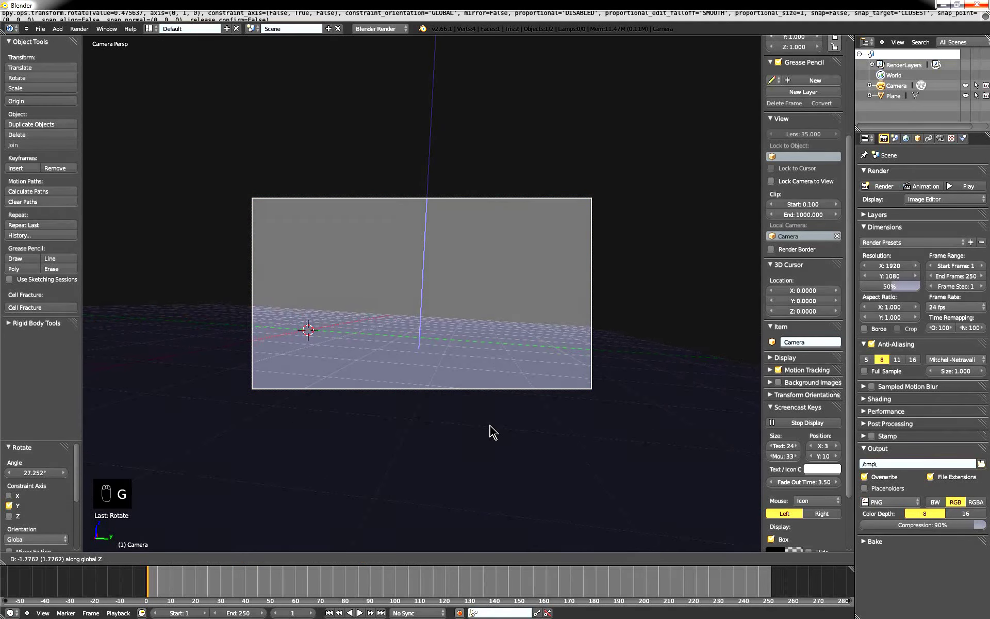
{"action": "left_click", "coordinate": [563, 412]}
Level the camera view by rotating it about -3.5° around global X and about 9° around global Z.
{"action": "key", "text": "r"}
{"action": "key", "text": "x"}
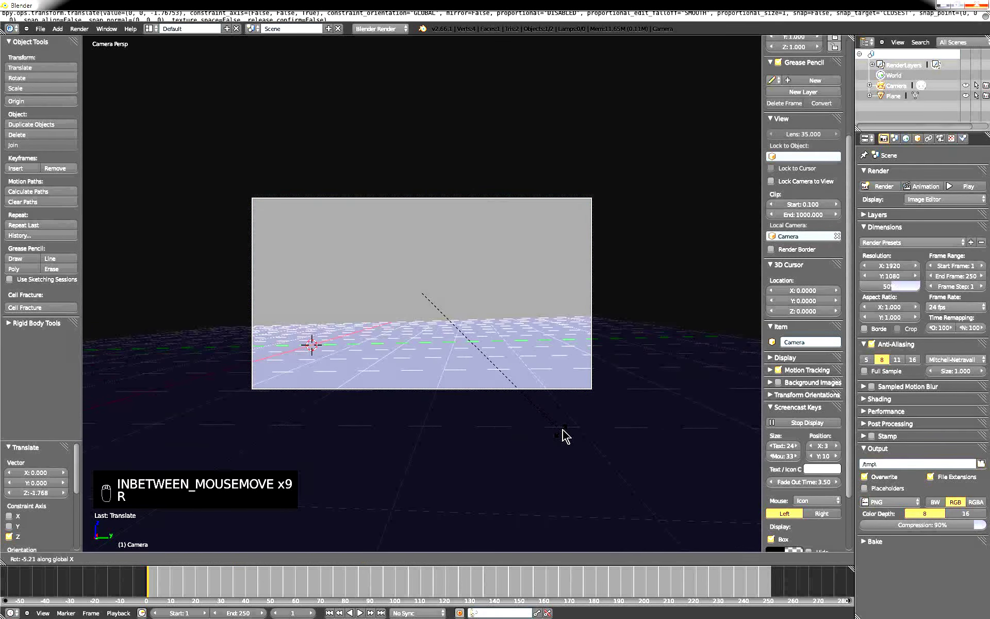
{"action": "left_click", "coordinate": [566, 435]}
{"action": "key", "text": "r"}
{"action": "key", "text": "z"}
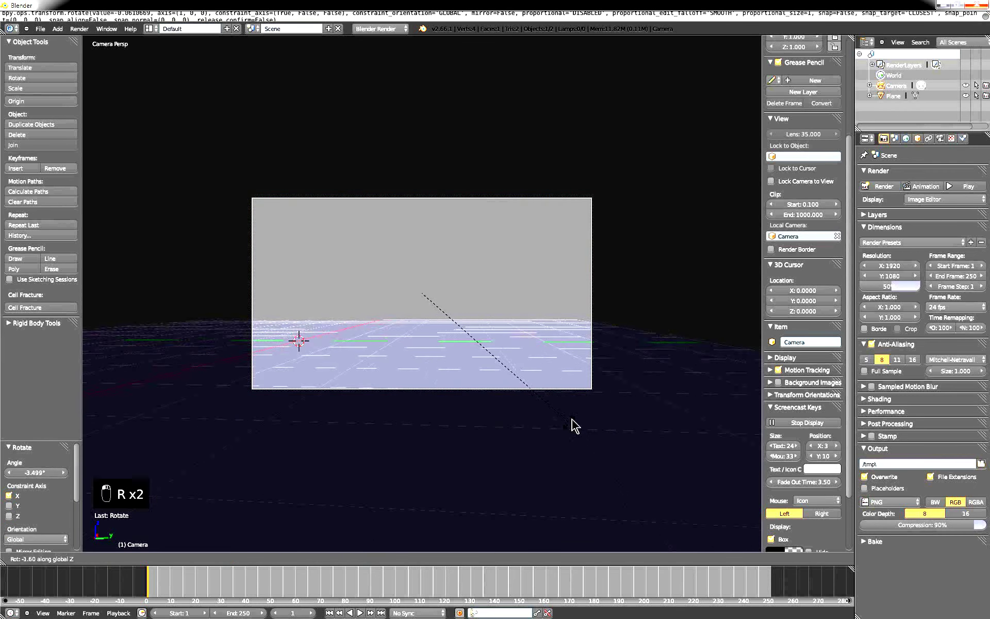
{"action": "left_click", "coordinate": [530, 436]}
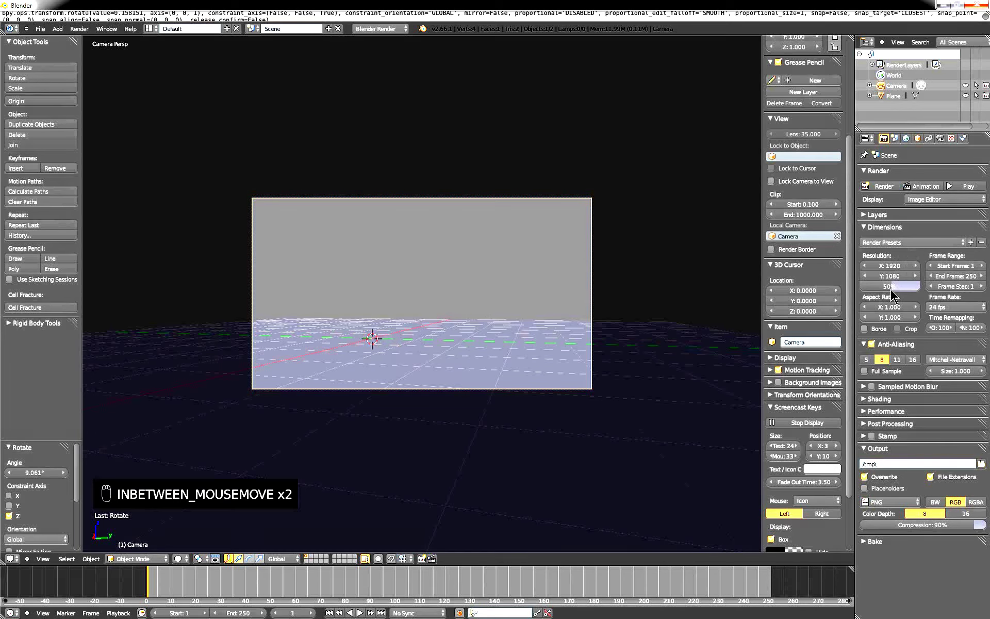
Set the render resolution's X value to 1124 for a nearly square frame.
{"action": "left_click_drag", "start_coordinate": [894, 274], "coordinate": [790, 292]}
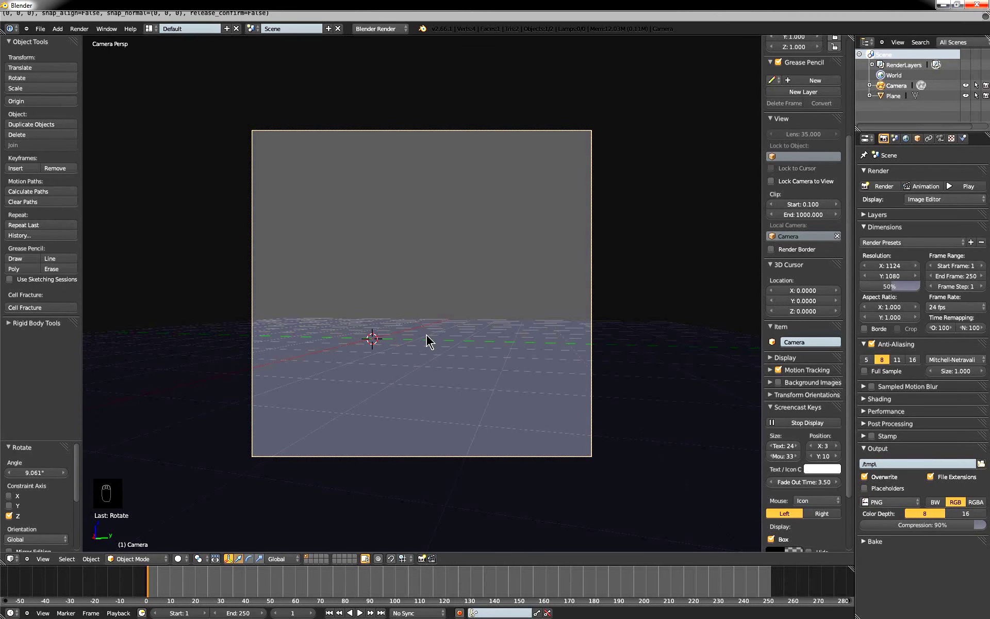
Add a cube at the origin and scale it down to about 0.32 units along X and 0.21 units along Y.
{"action": "key", "text": "shift+a"}
{"action": "mouse_move", "coordinate": [426, 335]}
{"action": "left_click", "coordinate": [474, 345]}
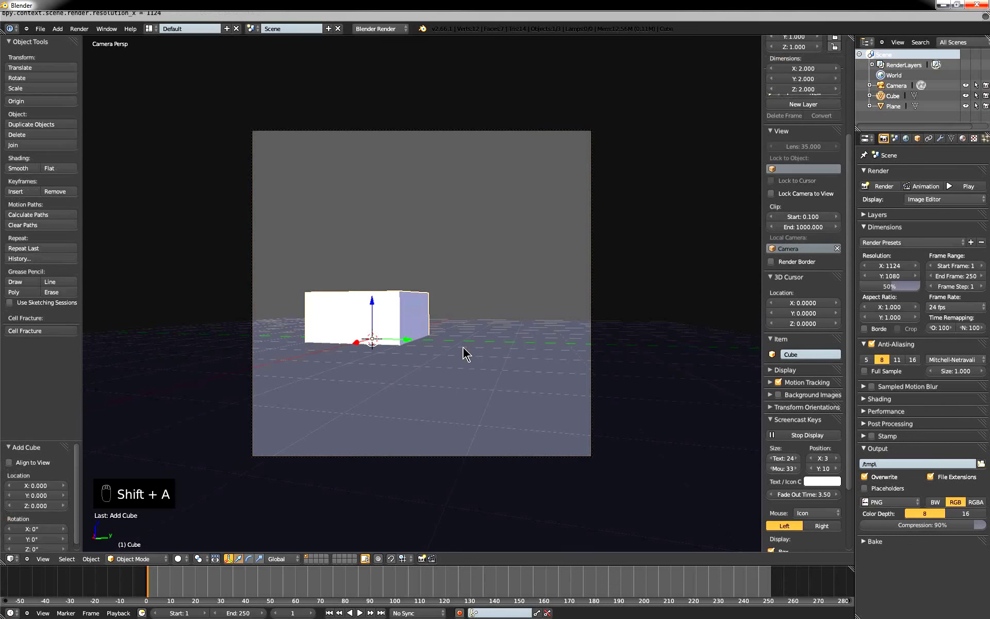
{"action": "key", "text": "s"}
{"action": "key", "text": "x"}
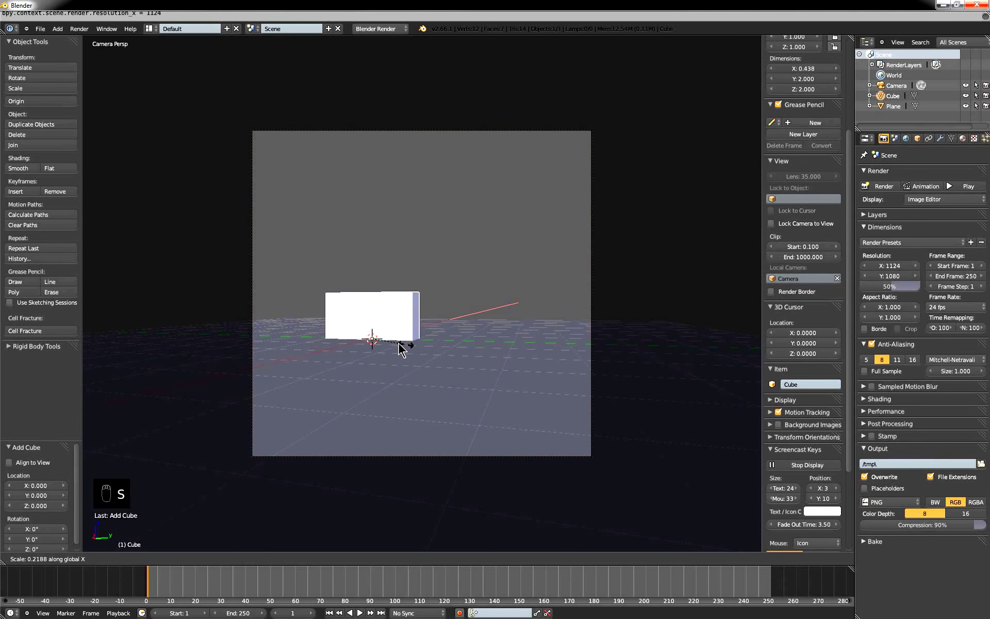
{"action": "left_click", "coordinate": [399, 344]}
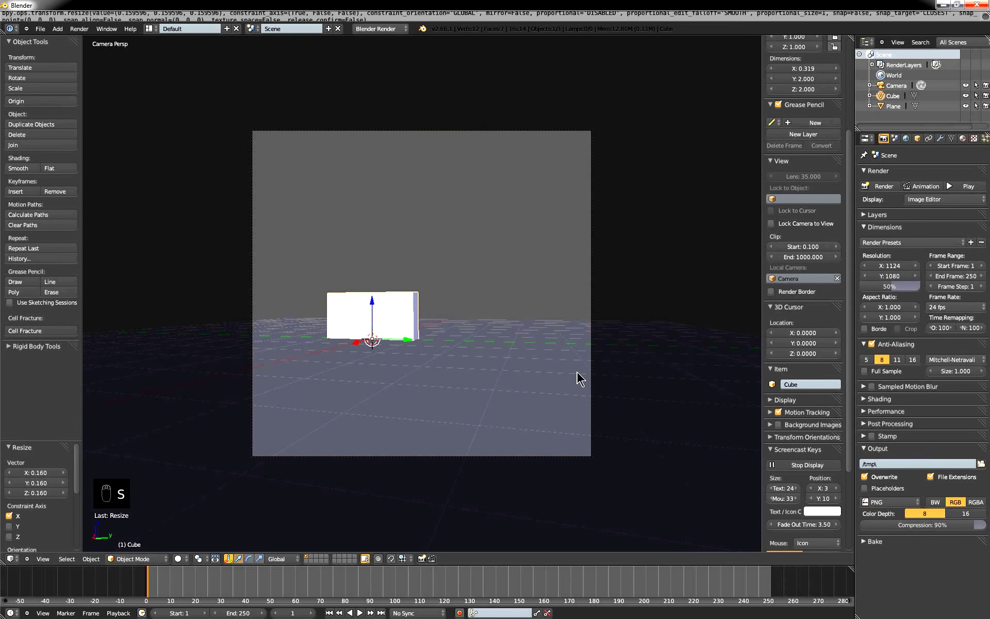
{"action": "key", "text": "s"}
{"action": "key", "text": "y"}
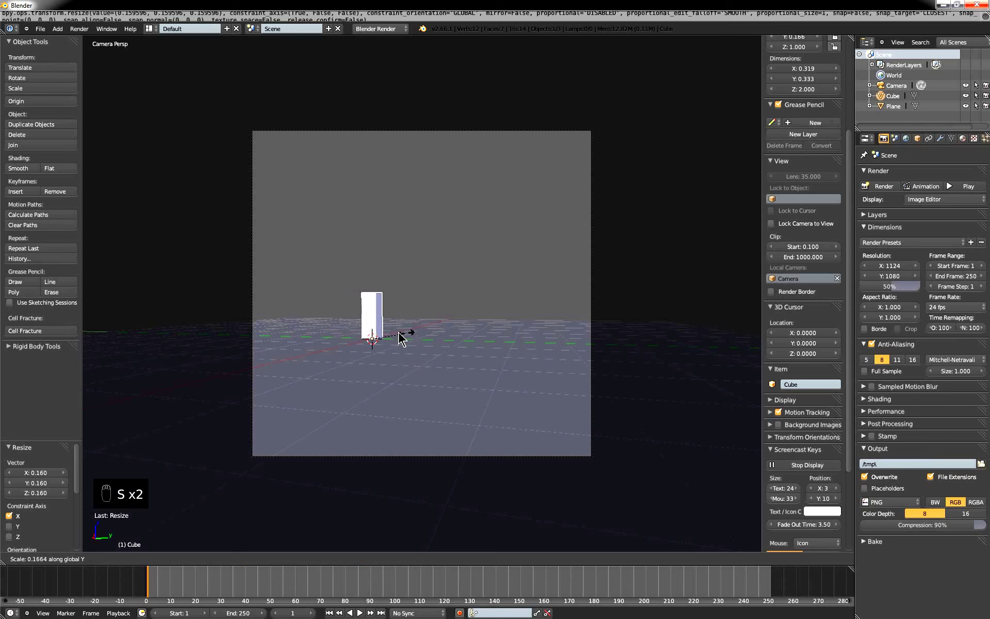
{"action": "left_click", "coordinate": [402, 341]}
Scale the cube to about 5.94 units tall along Z and raise it about 1.44 units above the origin.
{"action": "key", "text": "s"}
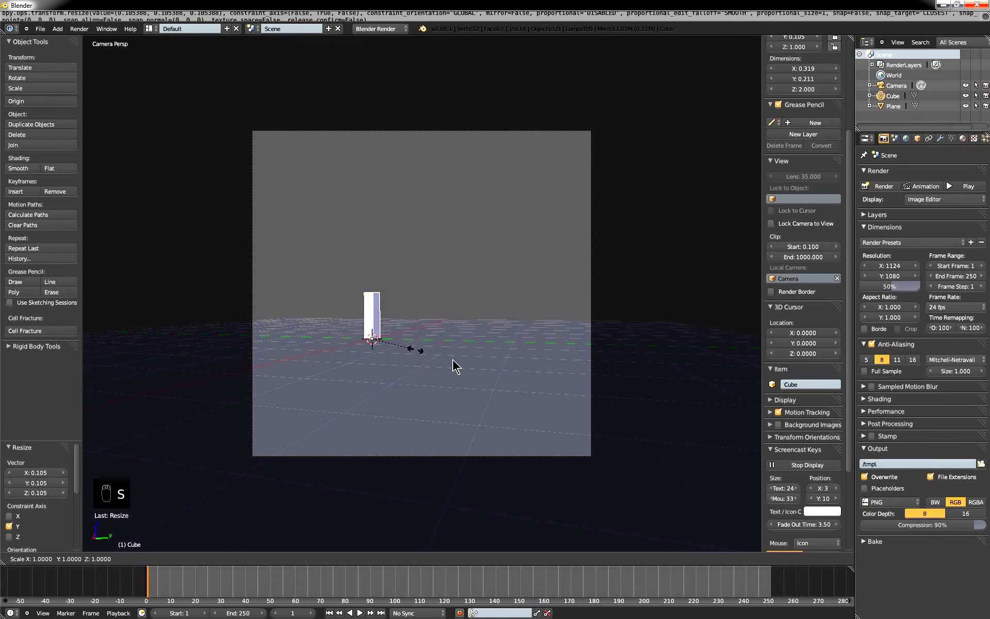
{"action": "key", "text": "z"}
{"action": "left_click", "coordinate": [500, 355]}
{"action": "key", "text": "g"}
{"action": "key", "text": "z"}
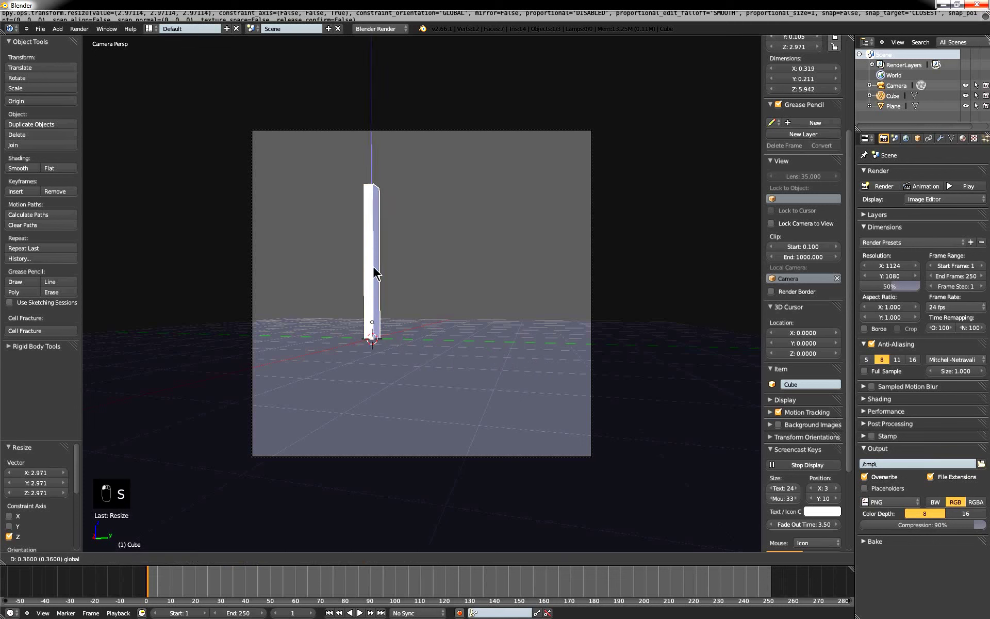
{"action": "left_click", "coordinate": [411, 271]}
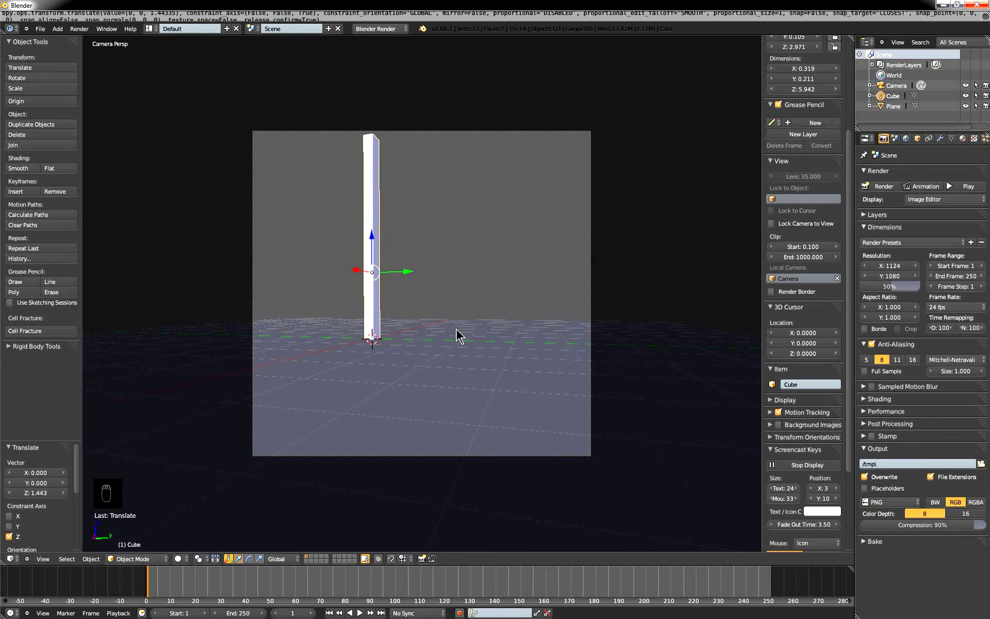
Stretch the thin cube along X to about 8.46 units to form a wall.
{"action": "key", "text": "s"}
{"action": "key", "text": "x"}
{"action": "left_click", "coordinate": [424, 298]}
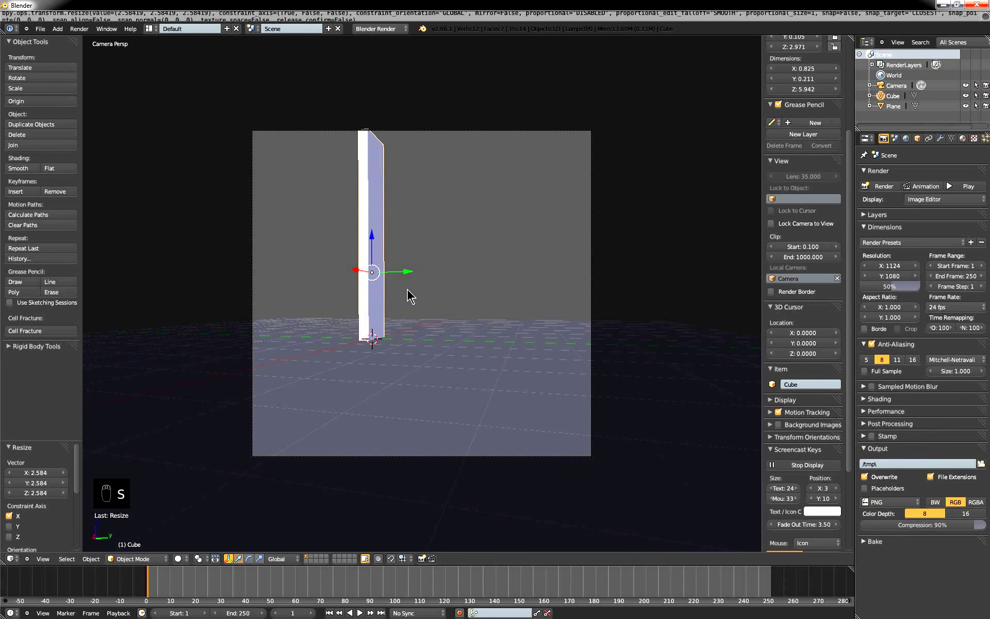
{"action": "key", "text": "s"}
{"action": "key", "text": "x"}
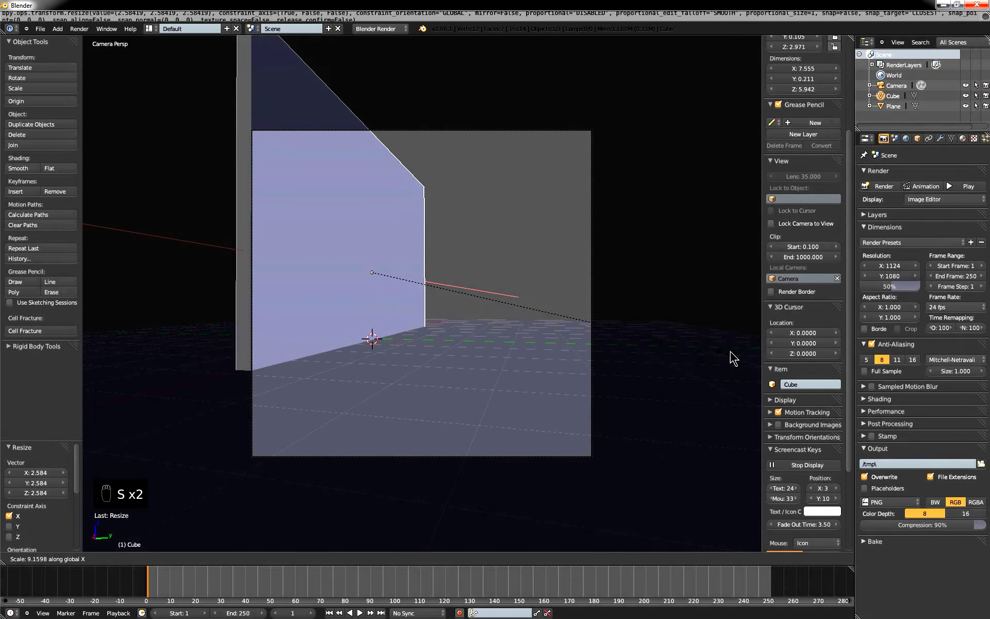
{"action": "left_click", "coordinate": [761, 355]}
Duplicate the wall in place and rotate the copy 90° around the Z axis.
{"action": "middle_click_drag", "start_coordinate": [533, 314], "coordinate": [446, 337]}
{"action": "key", "text": "shift+d"}
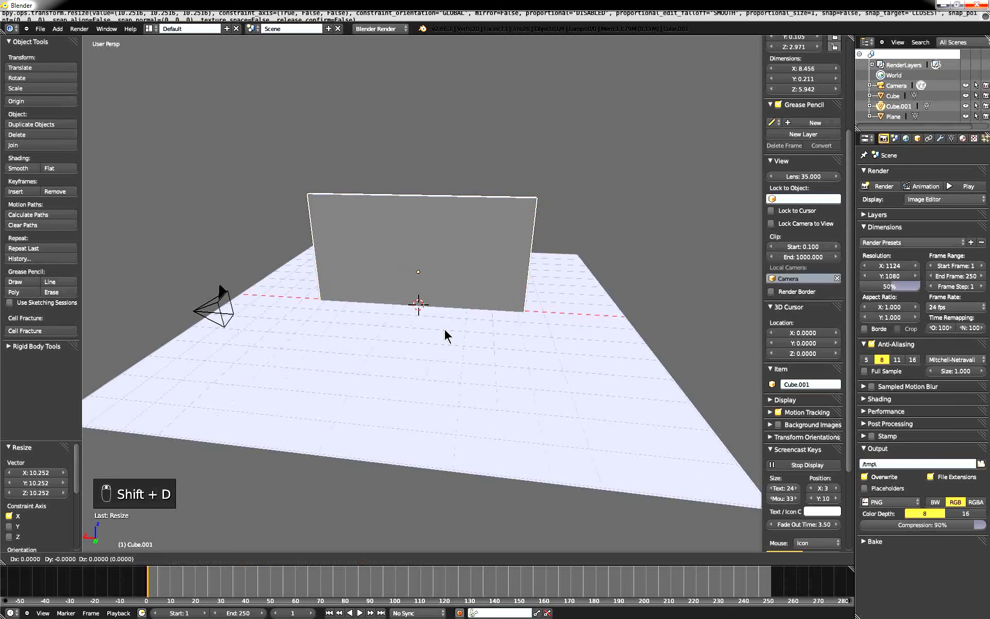
{"action": "right_click", "coordinate": [447, 336]}
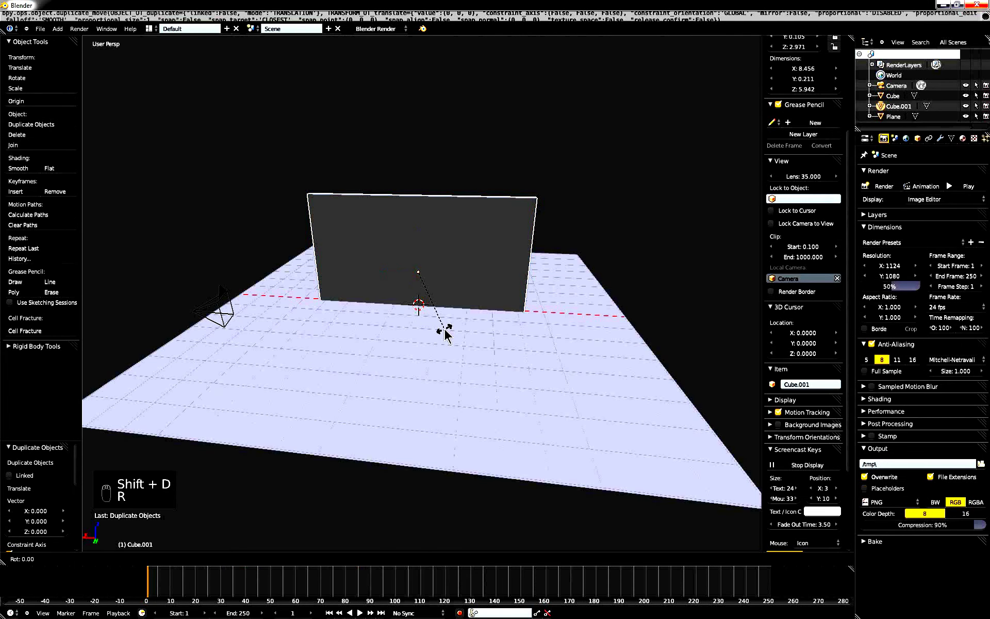
{"action": "type", "text": "rz90"}
{"action": "key", "text": "Return"}
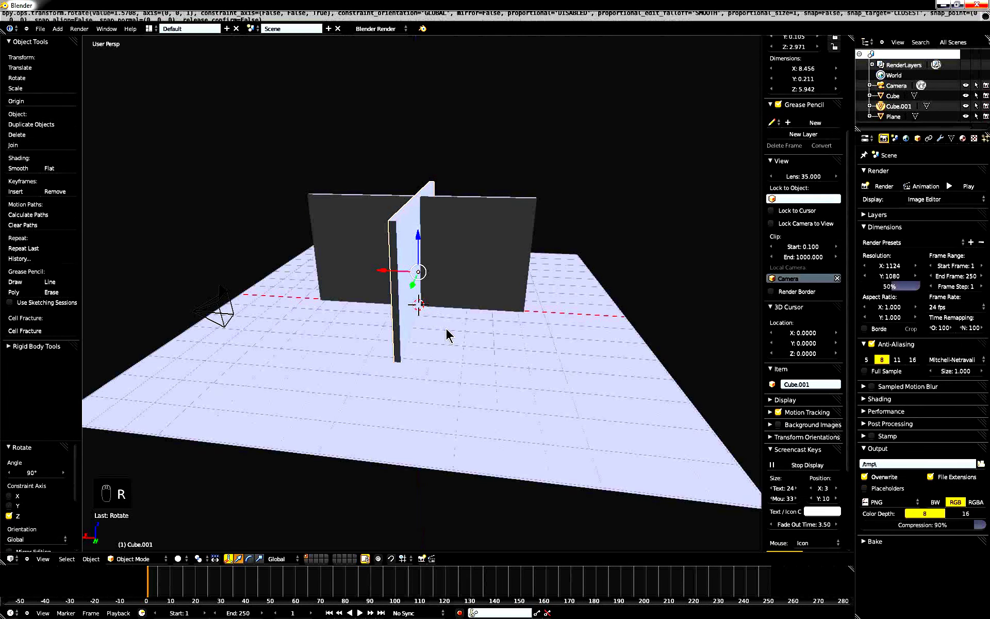
Move the rotated wall about -5.89 units along X and 3.16 units along Y, and nudge it back about 0.44 units along Y.
{"action": "key", "text": "g"}
{"action": "key", "text": "x"}
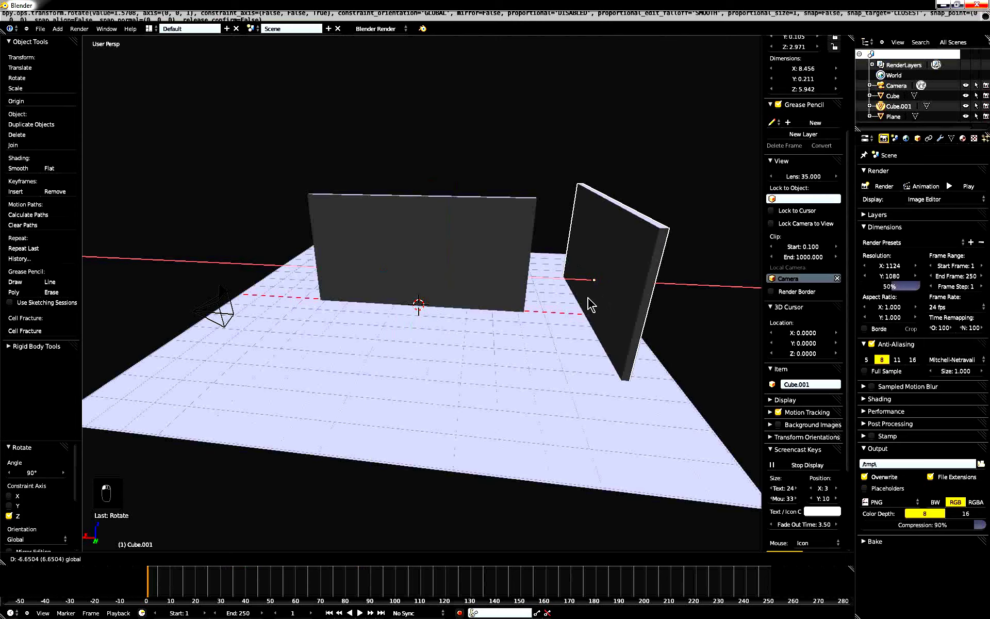
{"action": "left_click", "coordinate": [537, 305]}
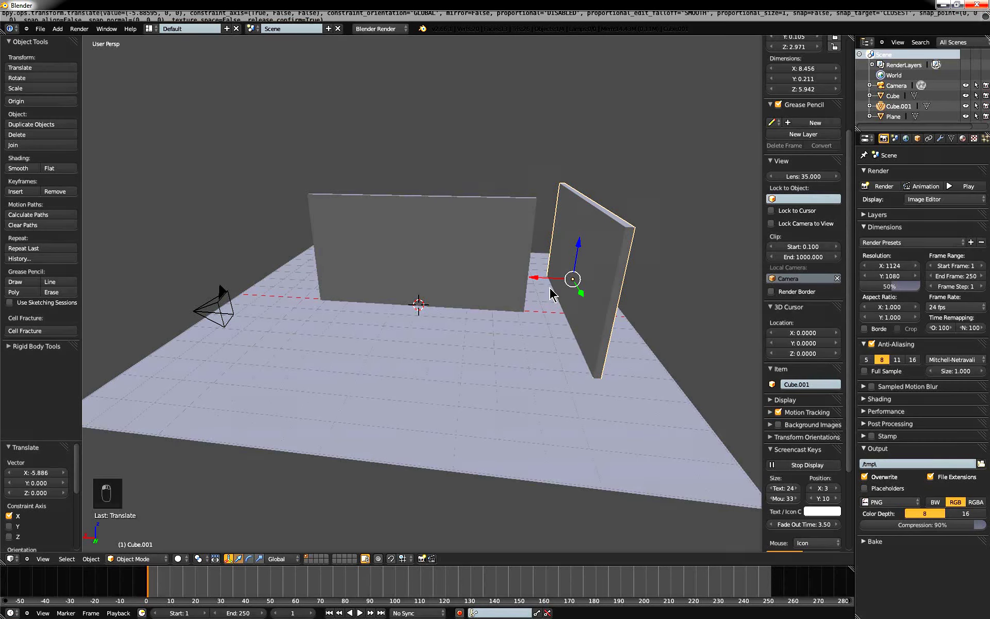
{"action": "key", "text": "g"}
{"action": "key", "text": "y"}
{"action": "left_click", "coordinate": [606, 340]}
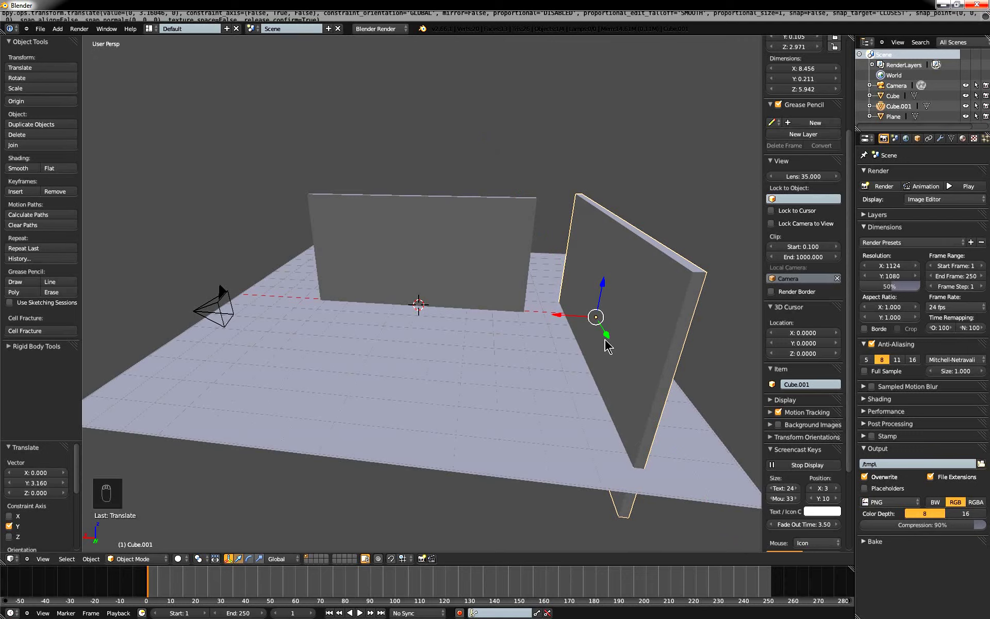
{"action": "key", "text": "KP_0"}
{"action": "mouse_move", "coordinate": [561, 285]}
{"action": "left_mouse_down"}
{"action": "mouse_move", "coordinate": [536, 285]}
{"action": "mouse_move", "coordinate": [548, 284]}
{"action": "left_mouse_up"}
Duplicate the floor plane and raise the copy about 2.59 units along Z to form the ceiling.
{"action": "right_click", "coordinate": [494, 371]}
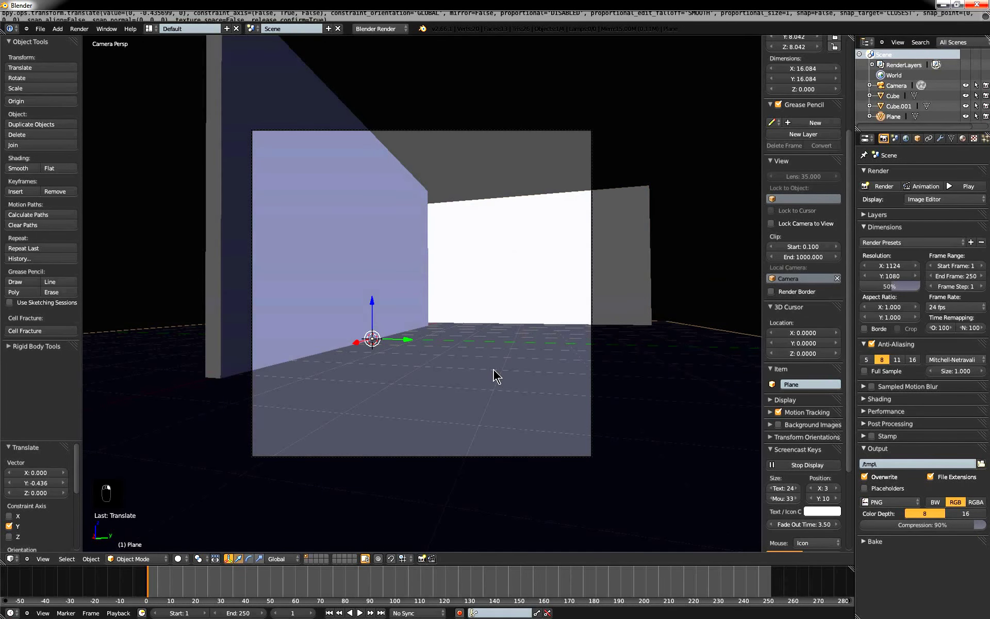
{"action": "key", "text": "shift+d"}
{"action": "key", "text": "z"}
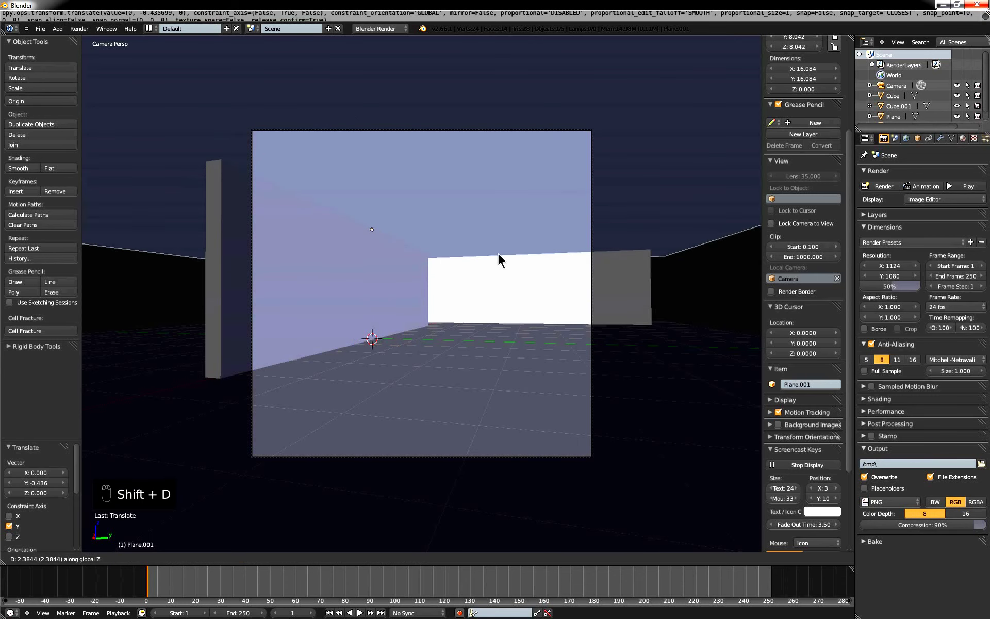
{"action": "left_click", "coordinate": [500, 250]}
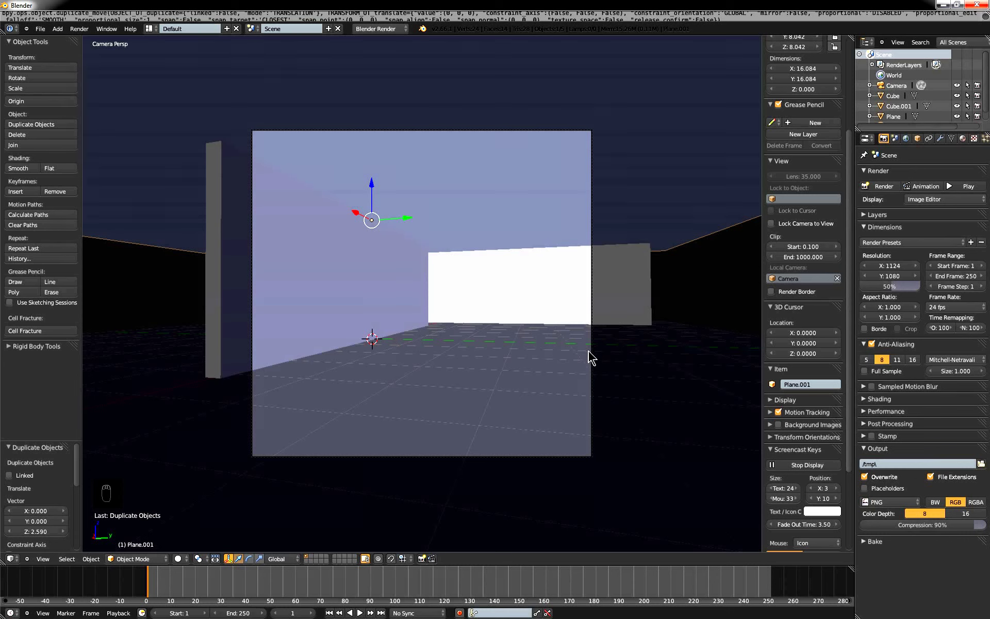
Try to move the camera about -2.80 units along X, and undo the move.
{"action": "right_click", "coordinate": [591, 375]}
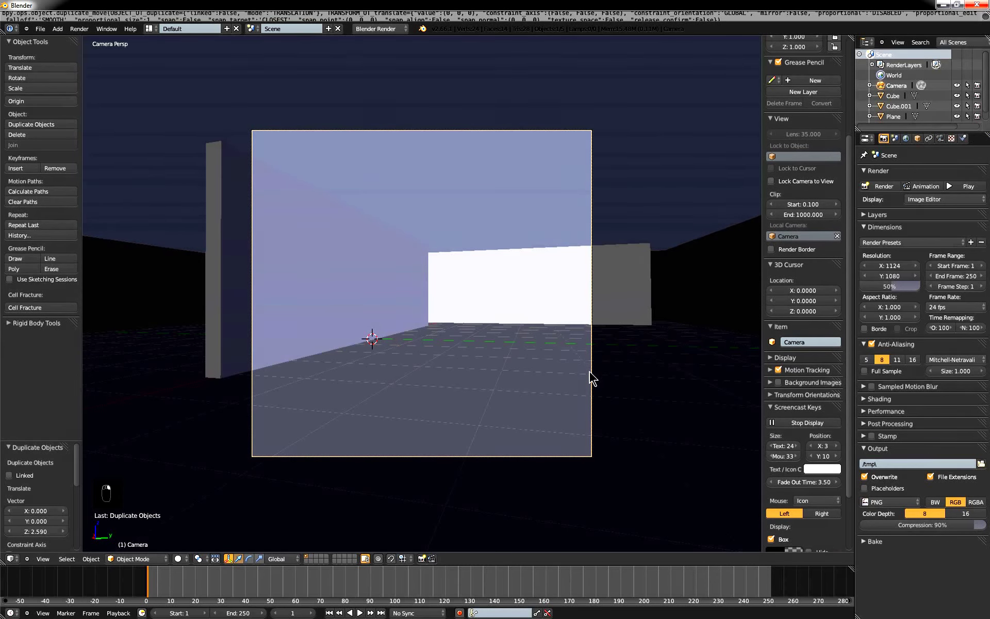
{"action": "key", "text": "g"}
{"action": "key", "text": "x"}
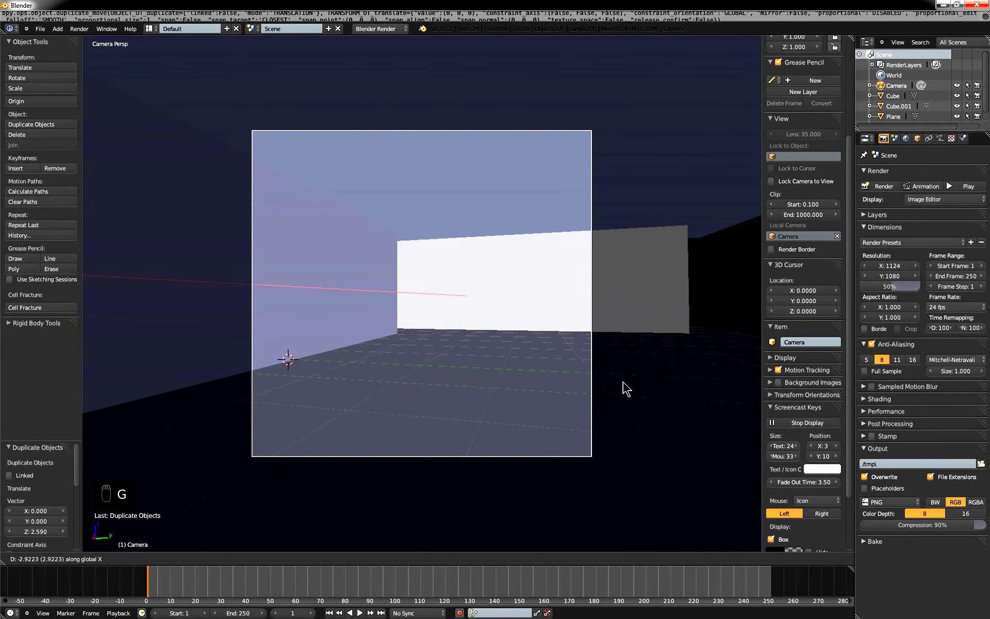
{"action": "left_click", "coordinate": [625, 391]}
{"action": "key", "text": "ctrl+z"}
Move the camera about 0.72 units along Y.
{"action": "key", "text": "g"}
{"action": "key", "text": "y"}
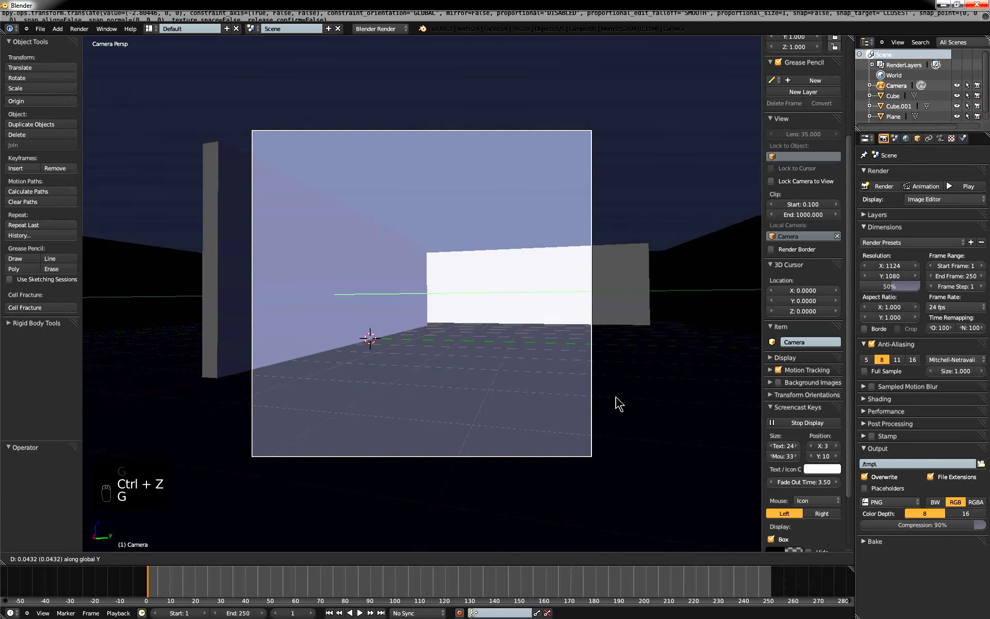
{"action": "left_click", "coordinate": [635, 408]}
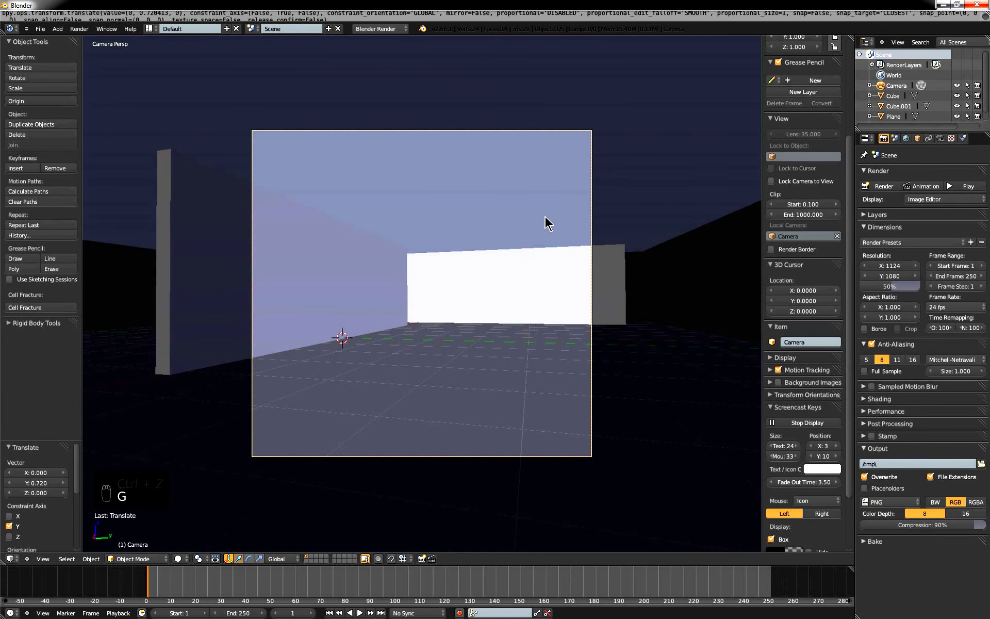
Give the ceiling plane a new material with a near-black diffuse color of about 0.042 in R, G and B.
{"action": "right_click", "coordinate": [513, 227]}
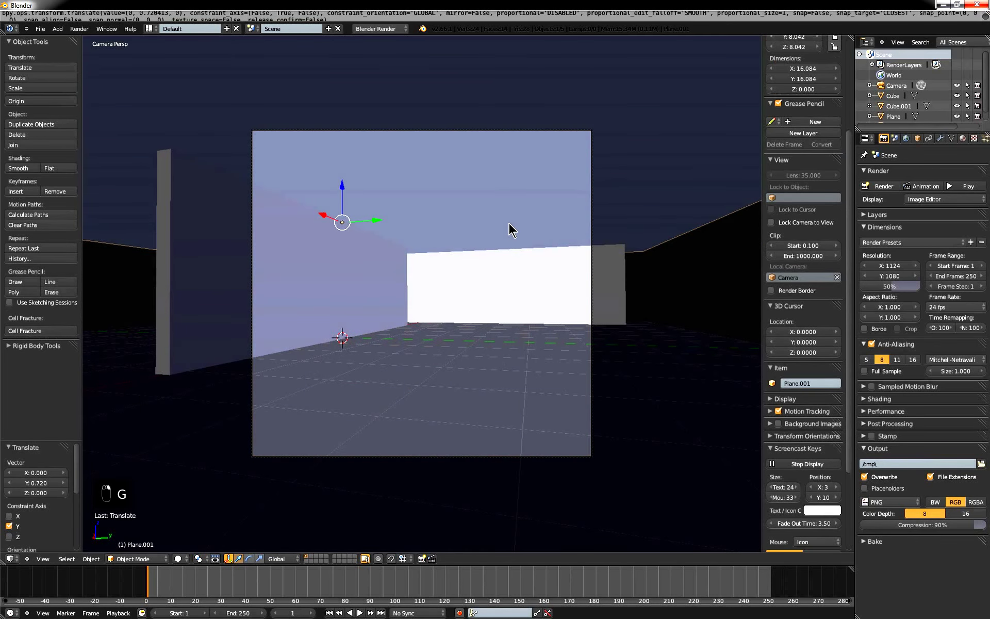
{"action": "left_click", "coordinate": [963, 138]}
{"action": "left_click", "coordinate": [912, 207]}
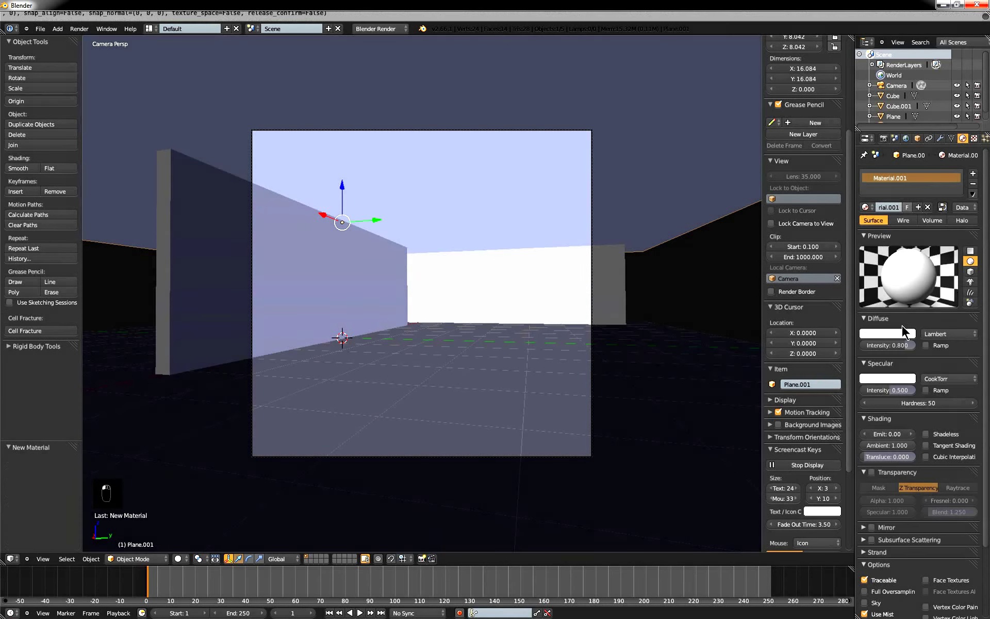
{"action": "left_click", "coordinate": [902, 333]}
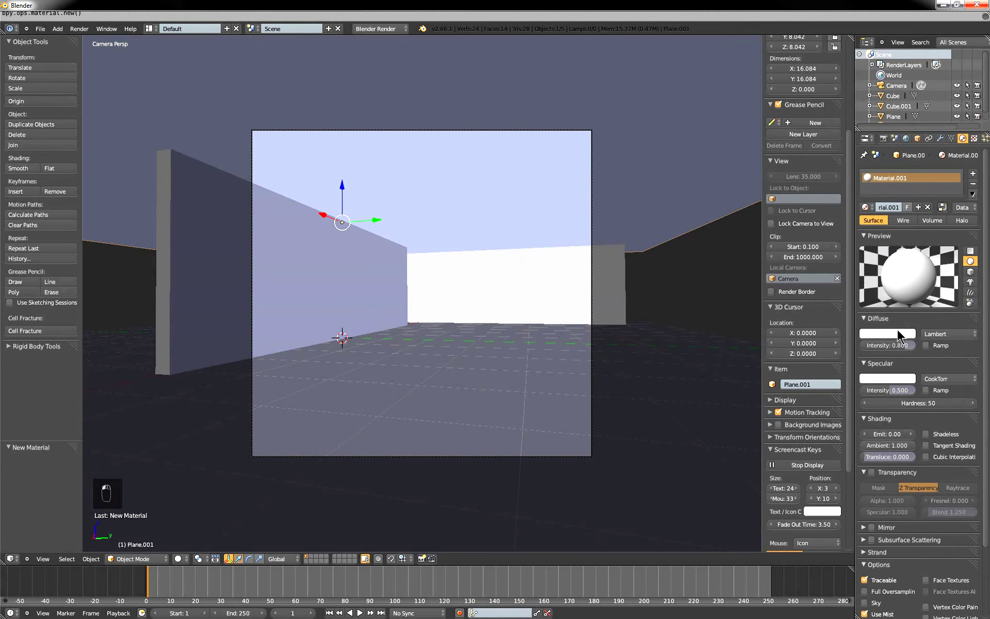
{"action": "left_click", "coordinate": [900, 336]}
{"action": "left_click_drag", "start_coordinate": [909, 246], "coordinate": [910, 261]}
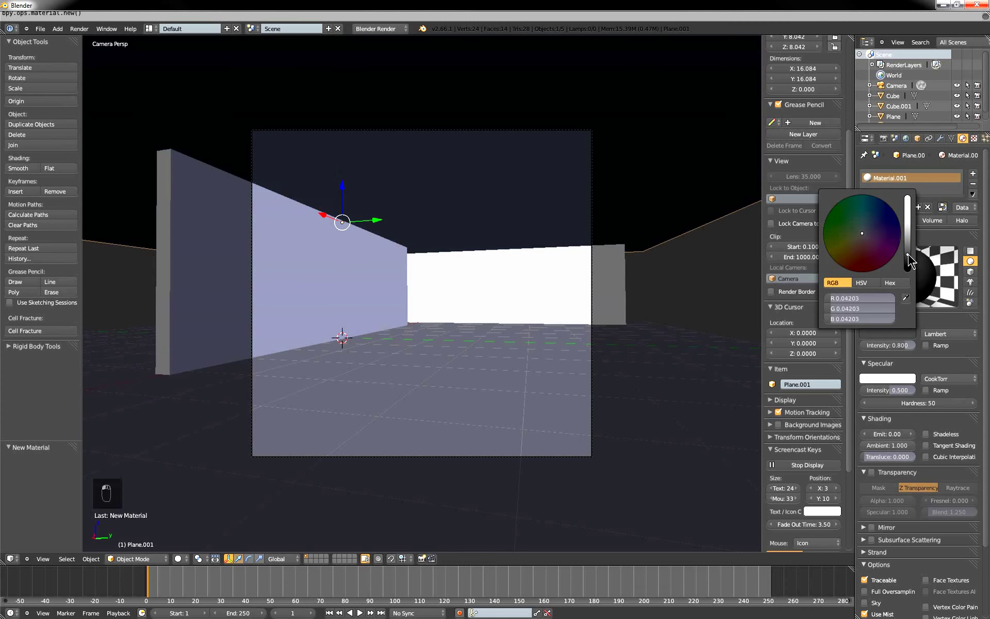
Switch the render engine to Cycles Render and enable nodes for the ceiling material.
{"action": "left_click", "coordinate": [401, 29]}
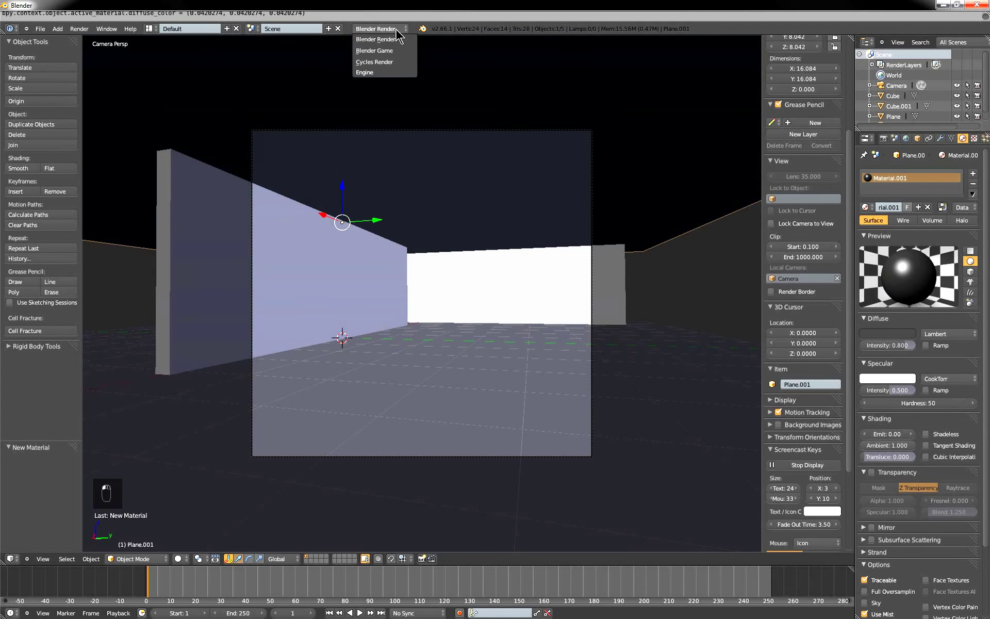
{"action": "left_click", "coordinate": [394, 61]}
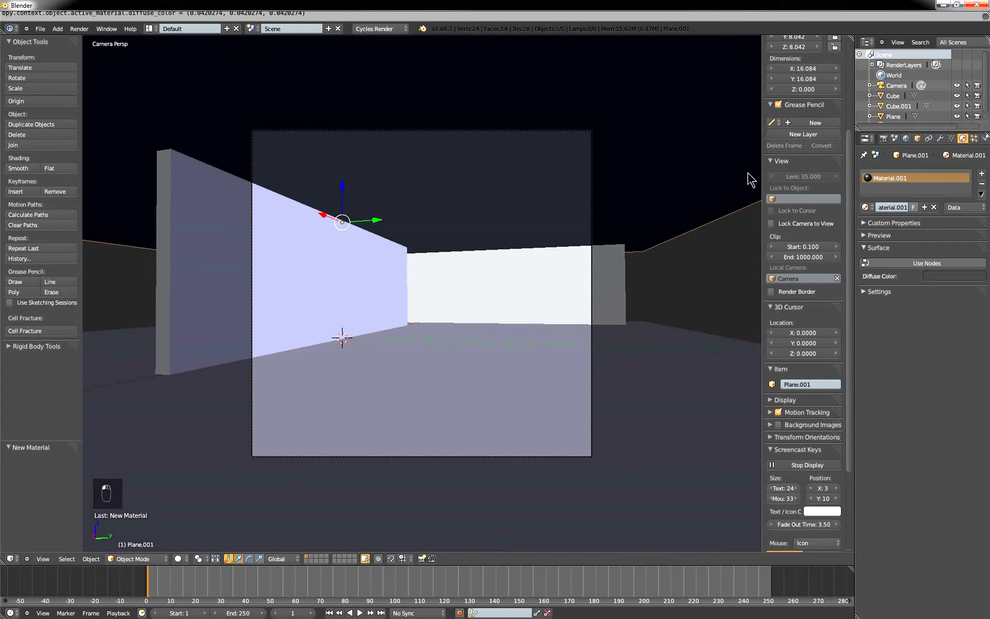
{"action": "left_click", "coordinate": [927, 263]}
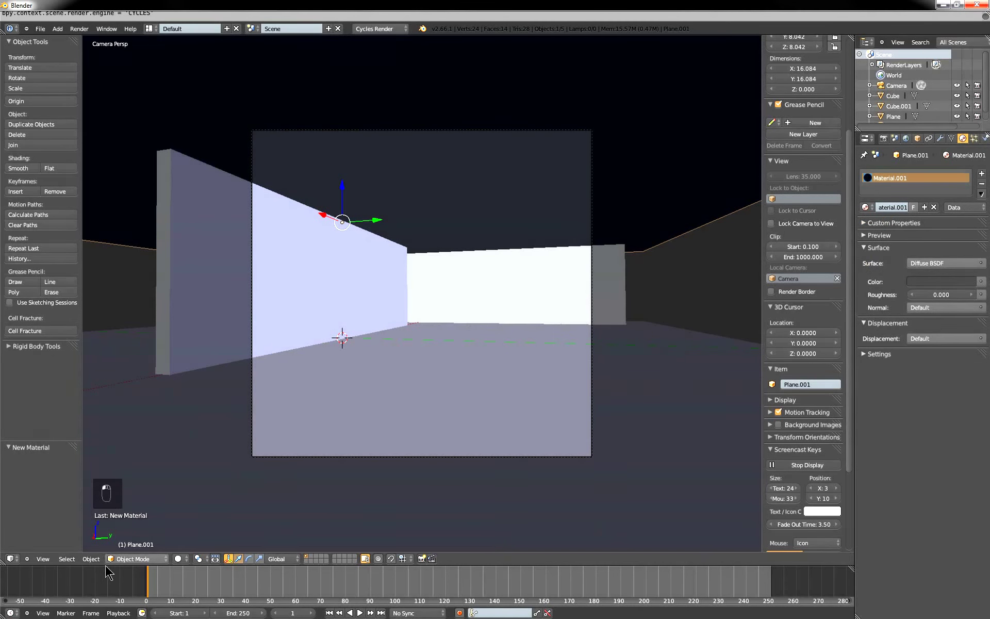
Replace the timeline with the Node Editor, enlarge its area and bring the ceiling material's nodes into view.
{"action": "left_click_drag", "start_coordinate": [107, 567], "coordinate": [106, 499]}
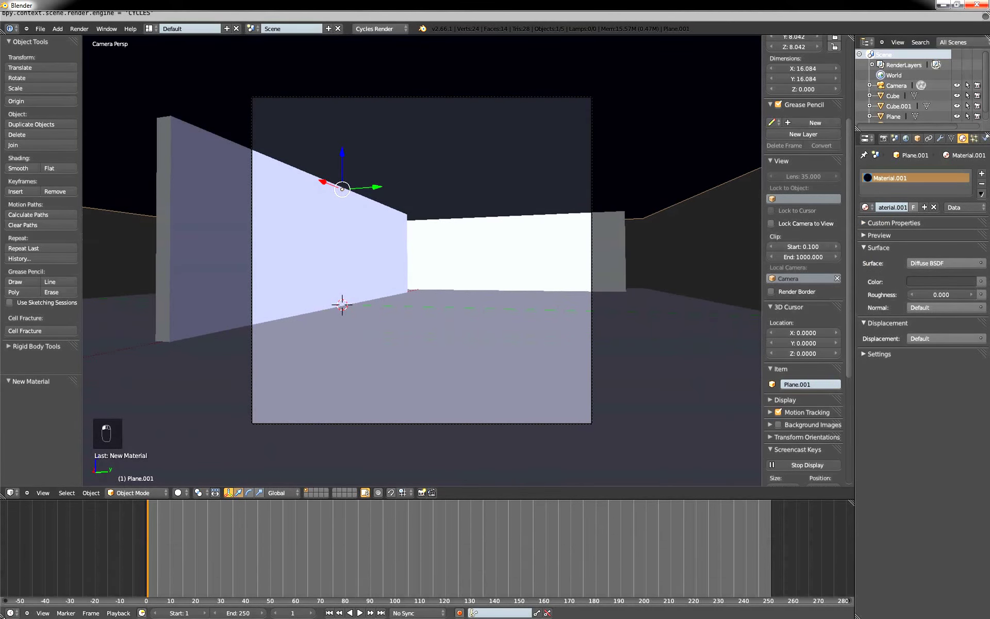
{"action": "left_click", "coordinate": [17, 614]}
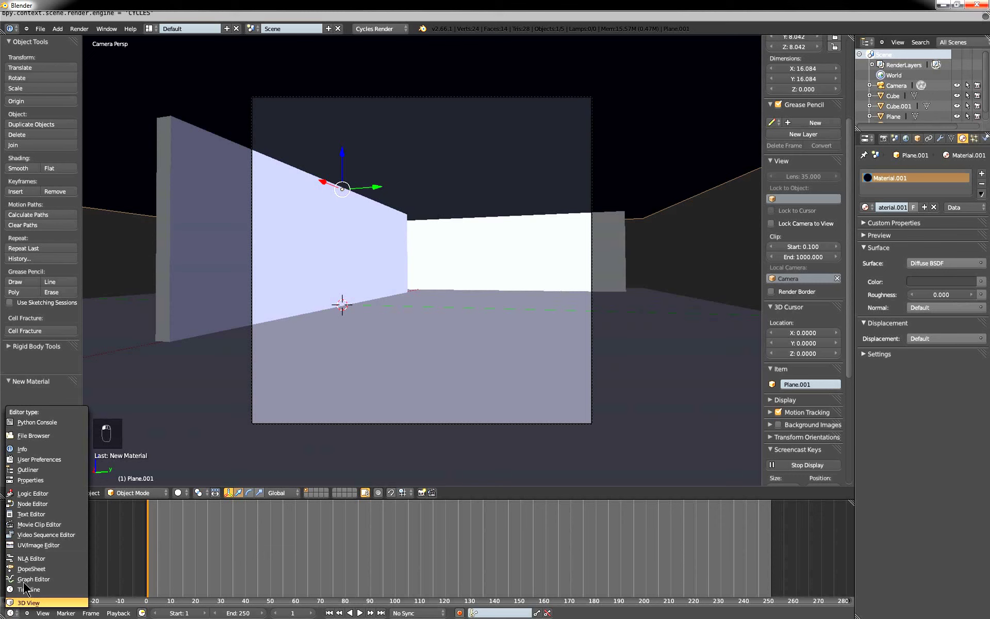
{"action": "left_click", "coordinate": [53, 509]}
{"action": "scroll", "coordinate": [387, 545], "scroll_direction": "up", "scroll_amount": 5}
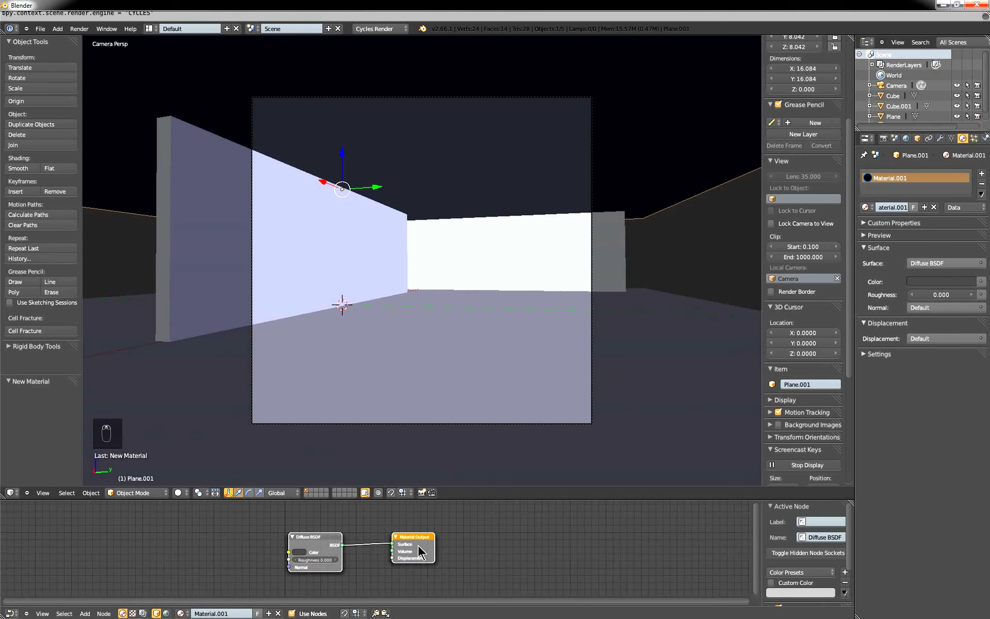
{"action": "middle_click_drag", "start_coordinate": [407, 561], "coordinate": [410, 542]}
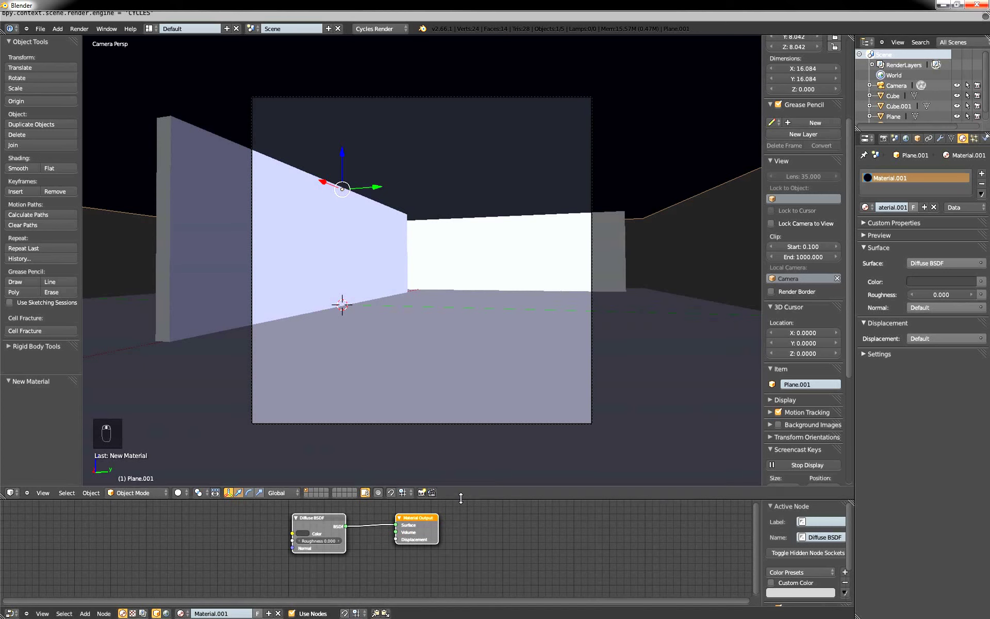
{"action": "left_click_drag", "start_coordinate": [463, 487], "coordinate": [402, 446]}
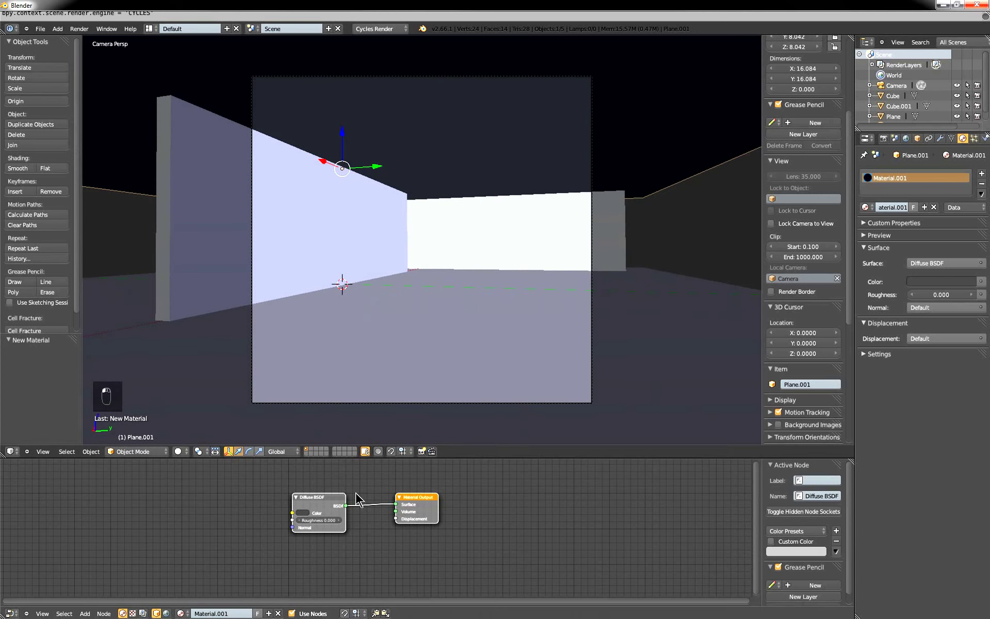
Darken the ceiling material's Diffuse BSDF color to about 0.017 in R, G and B.
{"action": "left_click", "coordinate": [302, 513]}
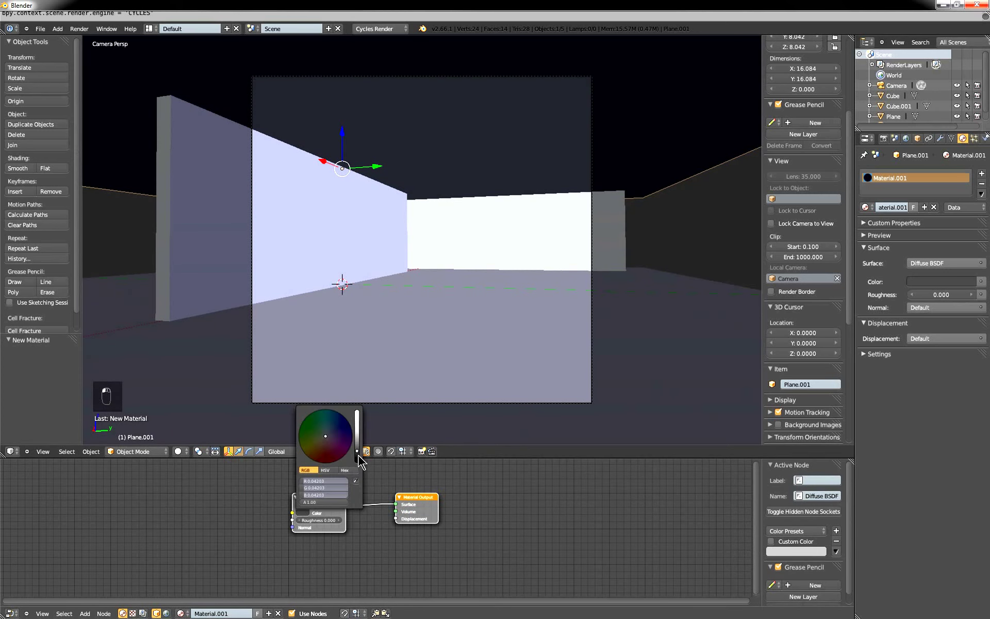
{"action": "left_click", "coordinate": [358, 455]}
{"action": "scroll", "coordinate": [392, 320], "scroll_direction": "up", "scroll_amount": 5}
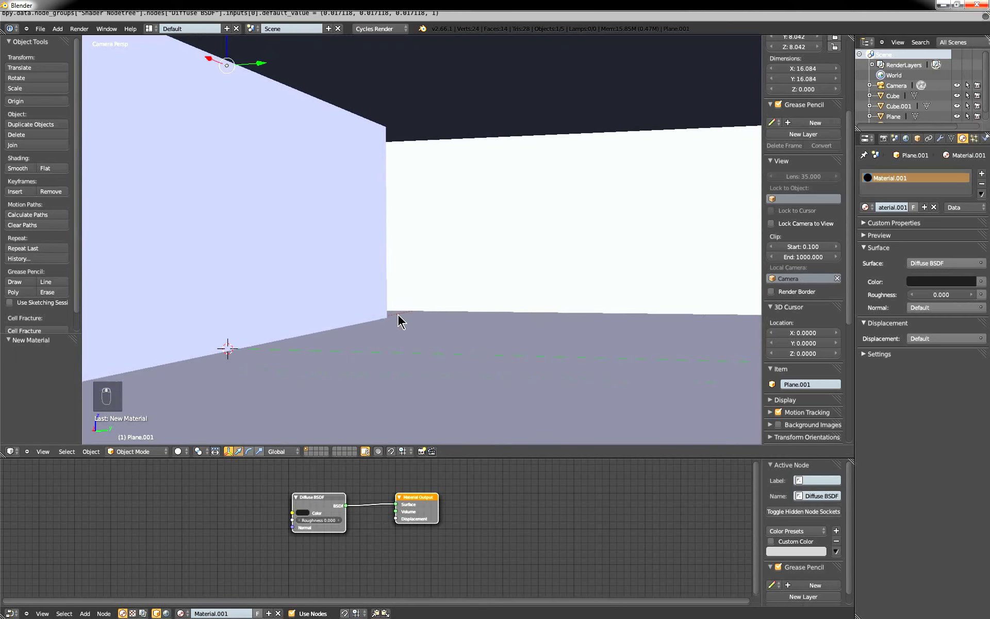
{"action": "scroll", "coordinate": [464, 289], "scroll_direction": "down", "scroll_amount": 4}
{"action": "scroll", "coordinate": [514, 269], "scroll_direction": "down", "scroll_amount": 3}
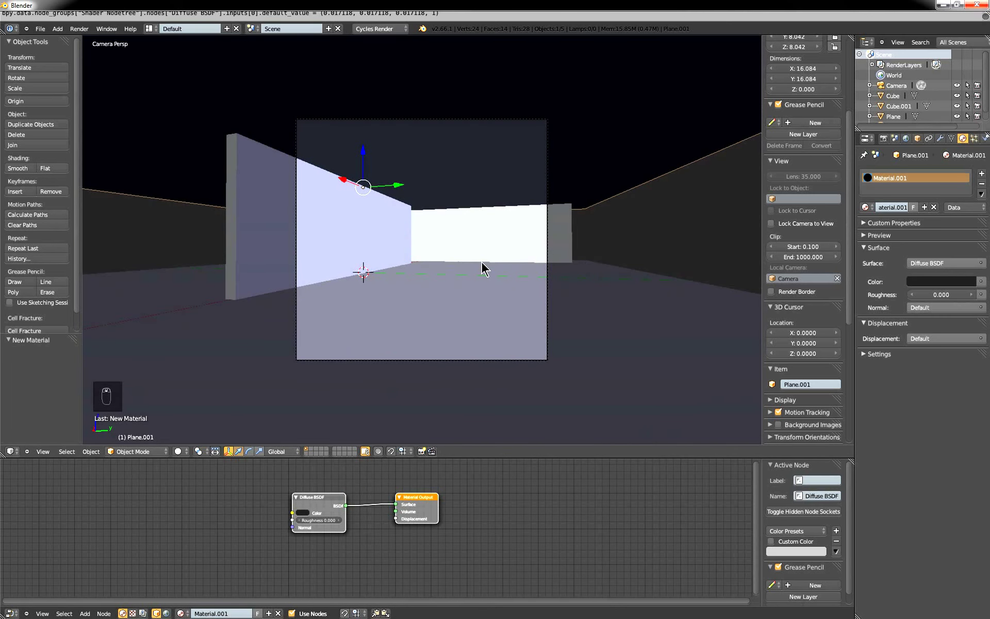
{"action": "scroll", "coordinate": [459, 299], "scroll_direction": "up", "scroll_amount": 4}
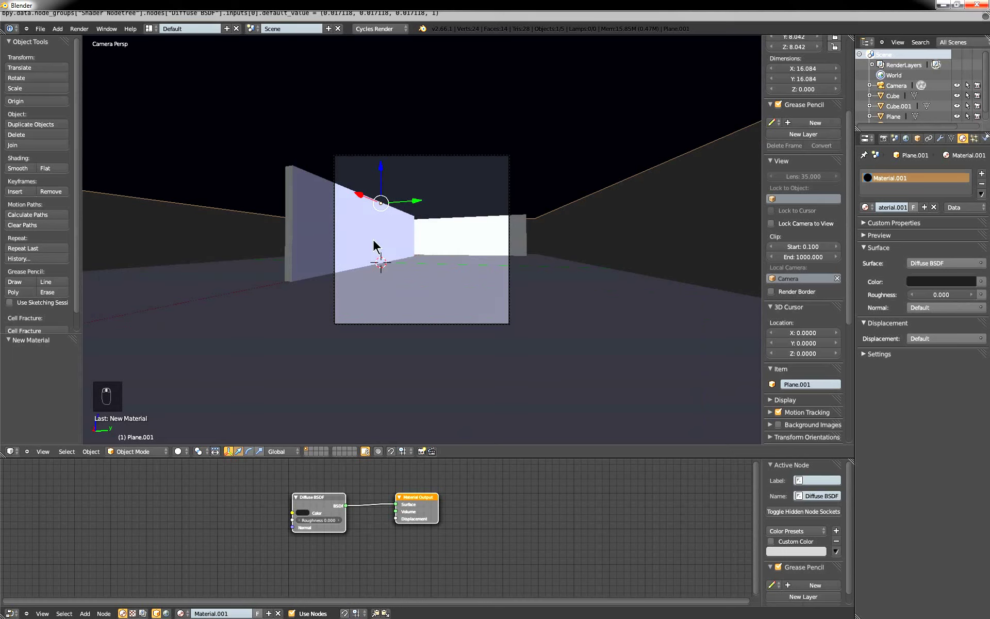
{"action": "scroll", "coordinate": [376, 247], "scroll_direction": "up", "scroll_amount": 4}
Select the first wall and examine the room from several preset and orbited viewpoints, finishing in the front orthographic view.
{"action": "right_click", "coordinate": [365, 258]}
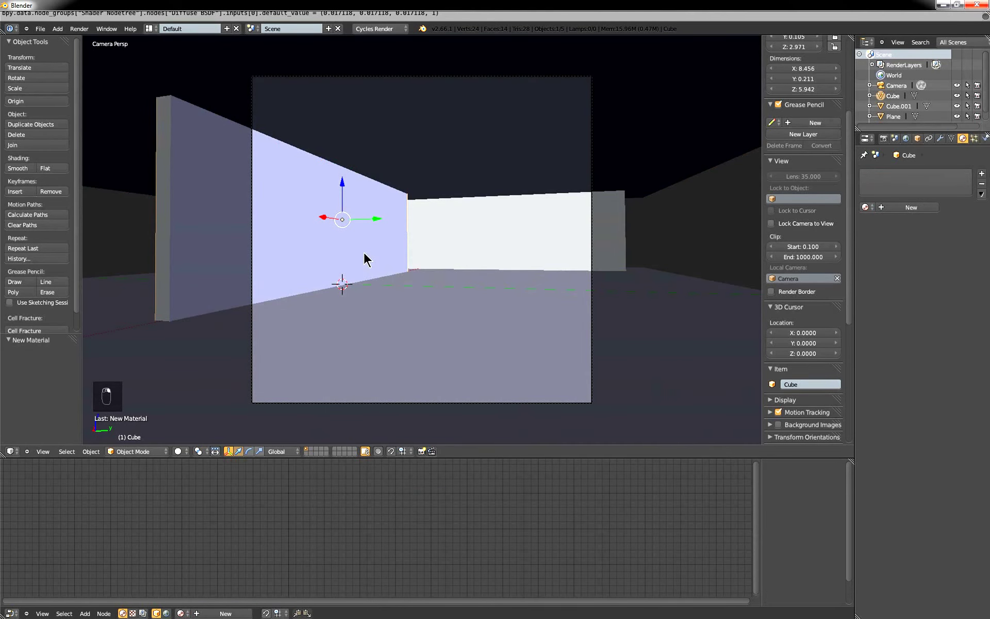
{"action": "key", "text": "KP_3"}
{"action": "key", "text": "KP_1"}
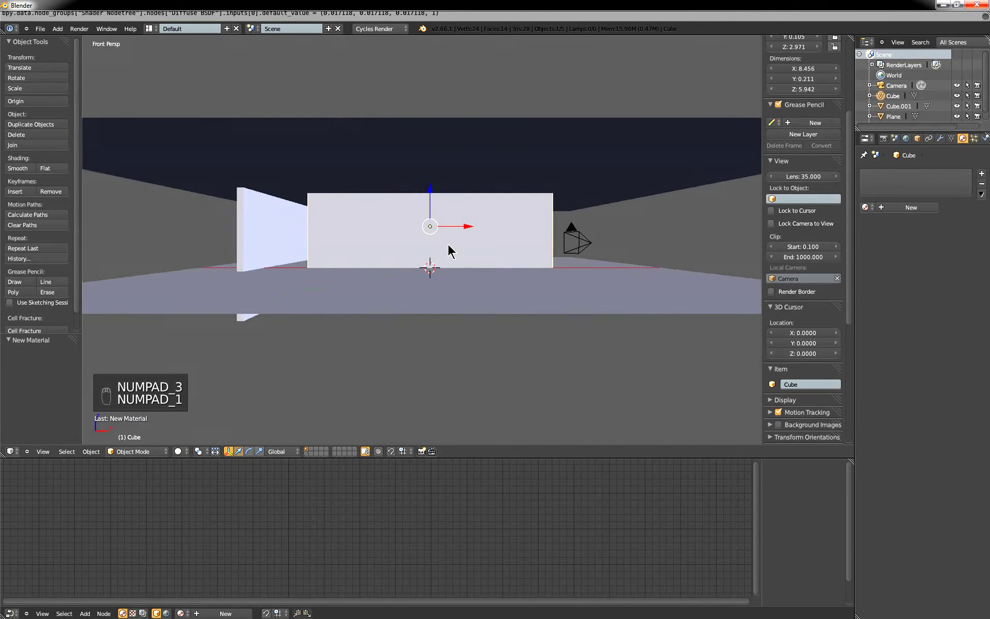
{"action": "key", "text": "KP_2"}
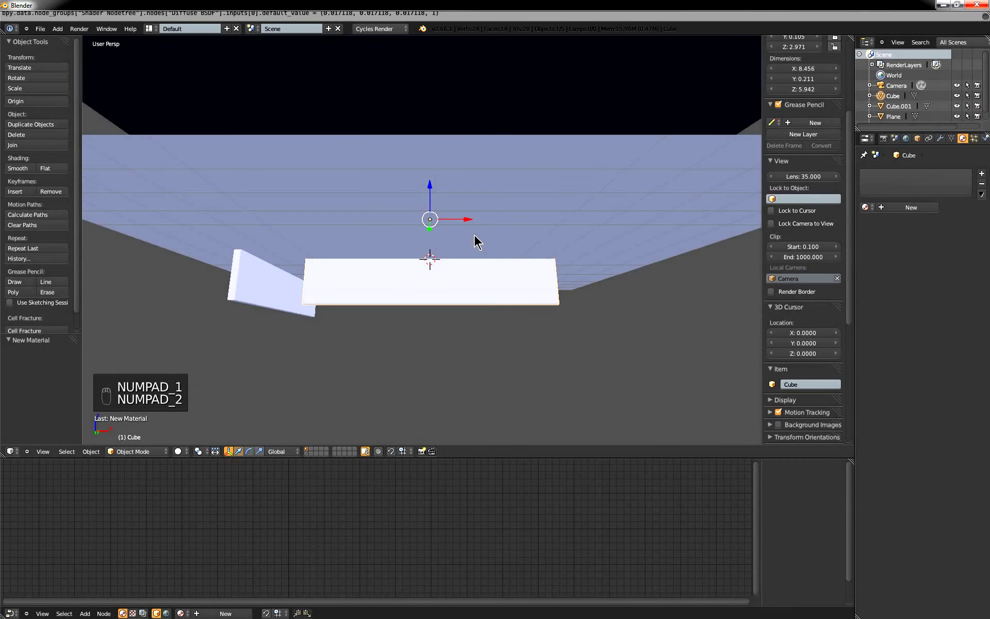
{"action": "key", "text": "KP_4"}
{"action": "key", "text": "KP_5"}
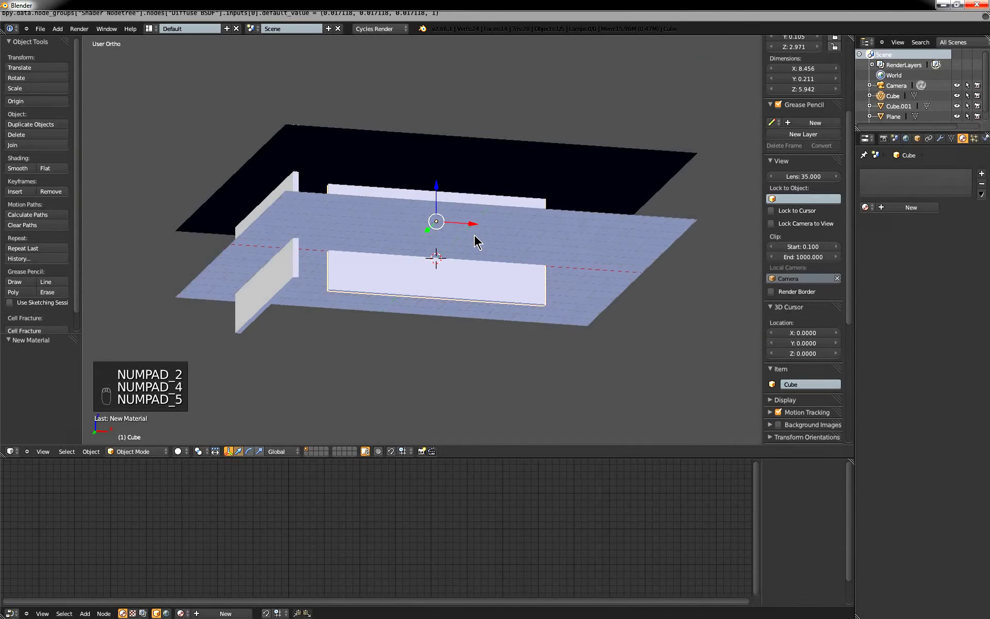
{"action": "key", "text": "KP_6"}
{"action": "key", "text": "KP_7"}
{"action": "key", "text": "KP_8"}
{"action": "key", "text": "KP_9"}
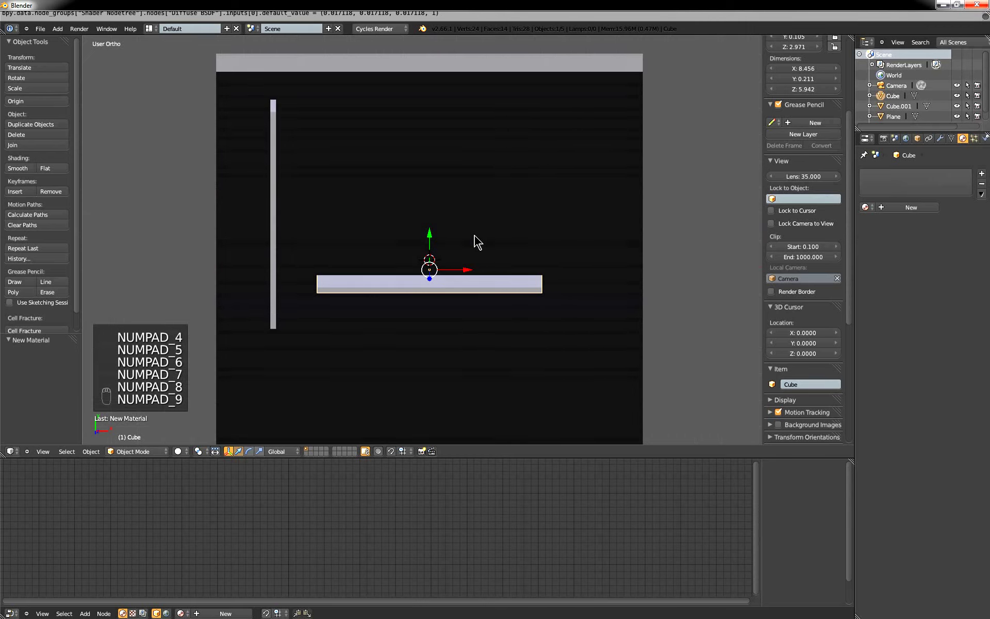
{"action": "middle_click_drag", "start_coordinate": [423, 252], "coordinate": [483, 160]}
{"action": "key", "text": "KP_1"}
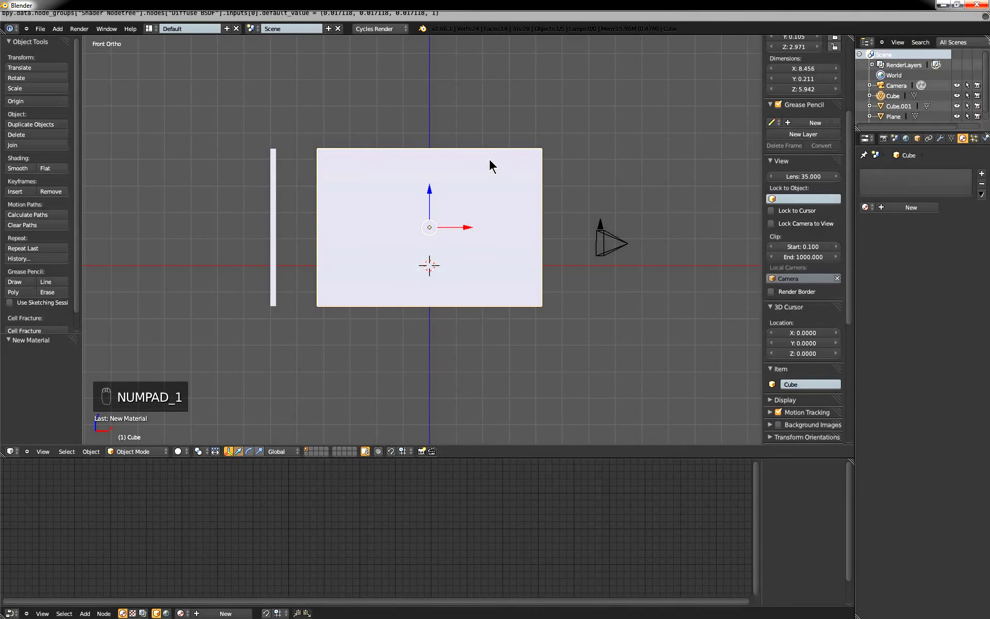
Examine how the walls, floor and ceiling line up from front, left, elevated and orbited perspective viewpoints.
{"action": "middle_click_drag", "start_coordinate": [482, 212], "coordinate": [324, 218]}
{"action": "key", "text": "KP_1"}
{"action": "middle_click_drag", "start_coordinate": [289, 206], "coordinate": [311, 228]}
{"action": "key", "text": "ctrl+KP_3"}
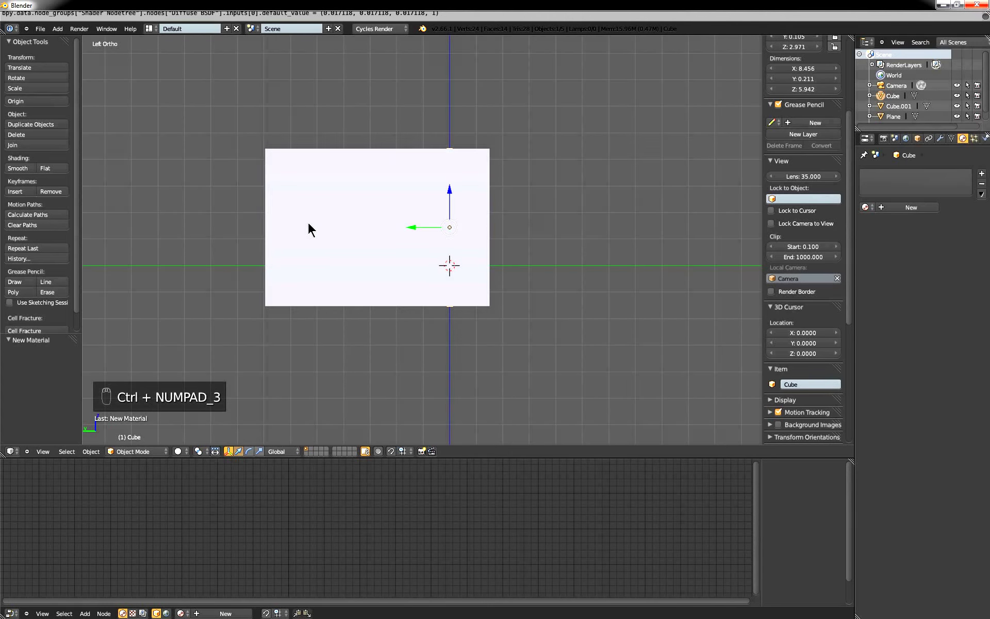
{"action": "scroll", "coordinate": [413, 249], "scroll_direction": "up", "scroll_amount": 7}
{"action": "middle_click_drag", "start_coordinate": [497, 245], "coordinate": [705, 239], "text": "shift"}
{"action": "middle_click_drag", "start_coordinate": [351, 301], "coordinate": [526, 264], "text": "shift"}
{"action": "scroll", "coordinate": [413, 283], "scroll_direction": "down", "scroll_amount": 7}
{"action": "middle_click_drag", "start_coordinate": [417, 284], "coordinate": [574, 299]}
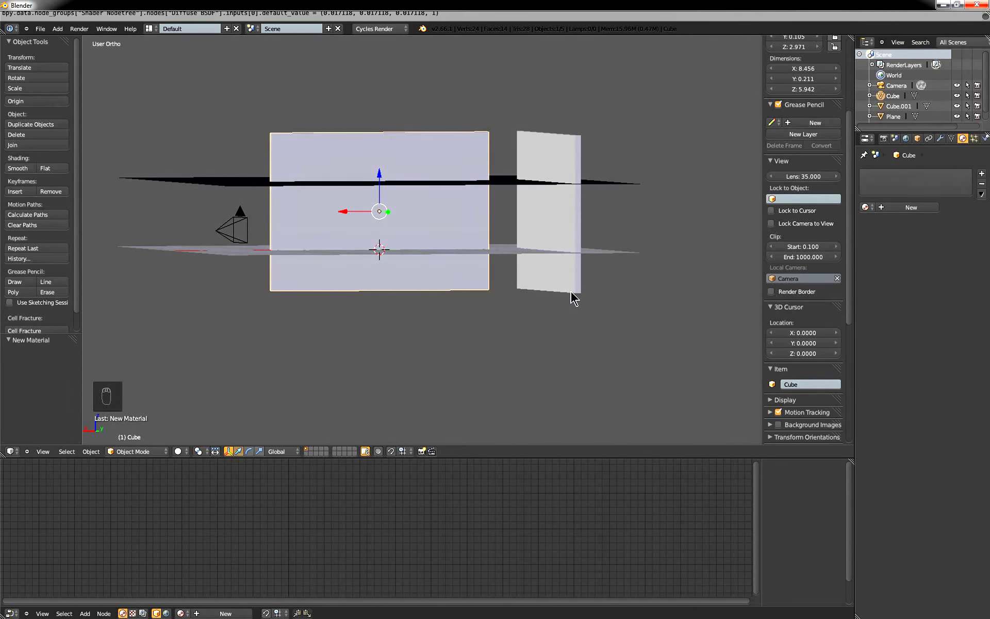
{"action": "key", "text": "KP_2"}
{"action": "key", "text": "KP_2"}
{"action": "key", "text": "KP_2"}
{"action": "key", "text": "KP_2"}
{"action": "key", "text": "KP_2"}
{"action": "key", "text": "KP_2"}
{"action": "key", "text": "KP_2"}
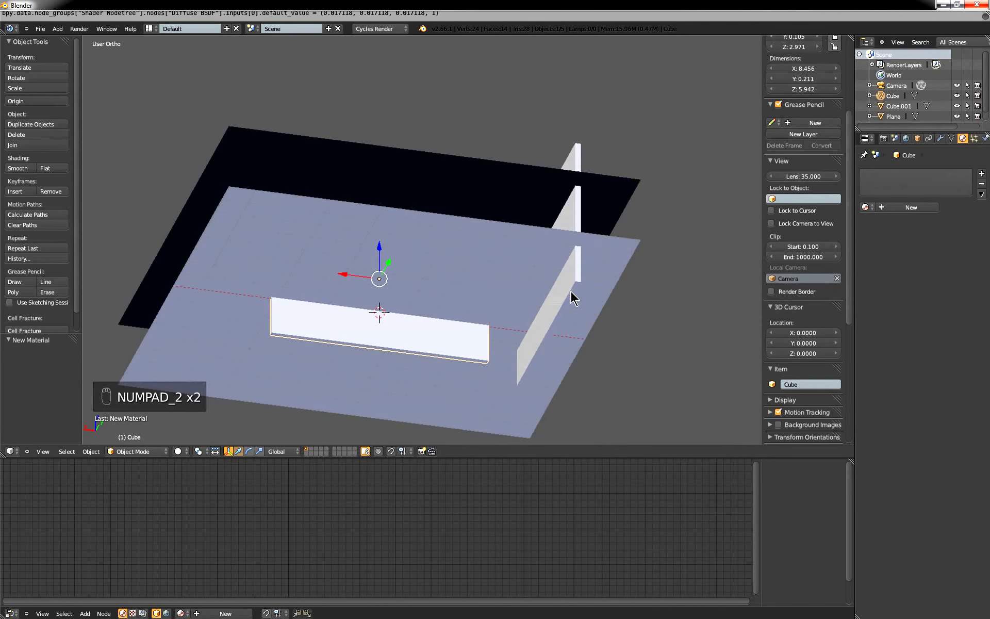
{"action": "key", "text": "KP_3"}
{"action": "key", "text": "KP_4"}
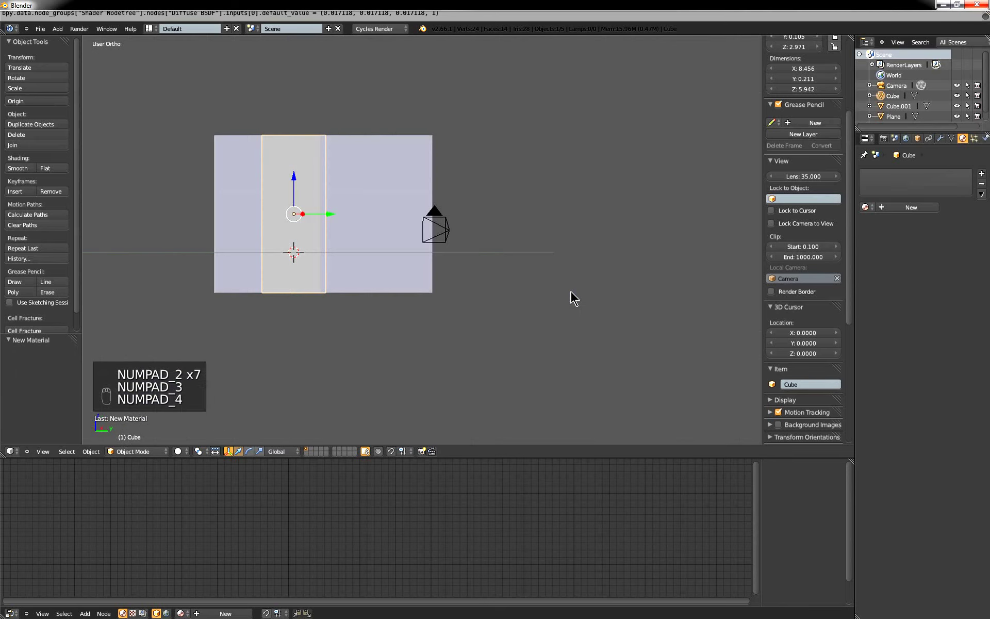
{"action": "key", "text": "KP_5"}
{"action": "mouse_move", "coordinate": [432, 267]}
{"action": "middle_mouse_down"}
{"action": "mouse_move", "coordinate": [354, 254]}
{"action": "mouse_move", "coordinate": [347, 270]}
{"action": "mouse_move", "coordinate": [424, 280]}
{"action": "middle_mouse_up"}
Try to rotate all the room objects together 180° about the Z axis.
{"action": "key", "text": "a"}
{"action": "key", "text": "a"}
{"action": "key", "text": "a"}
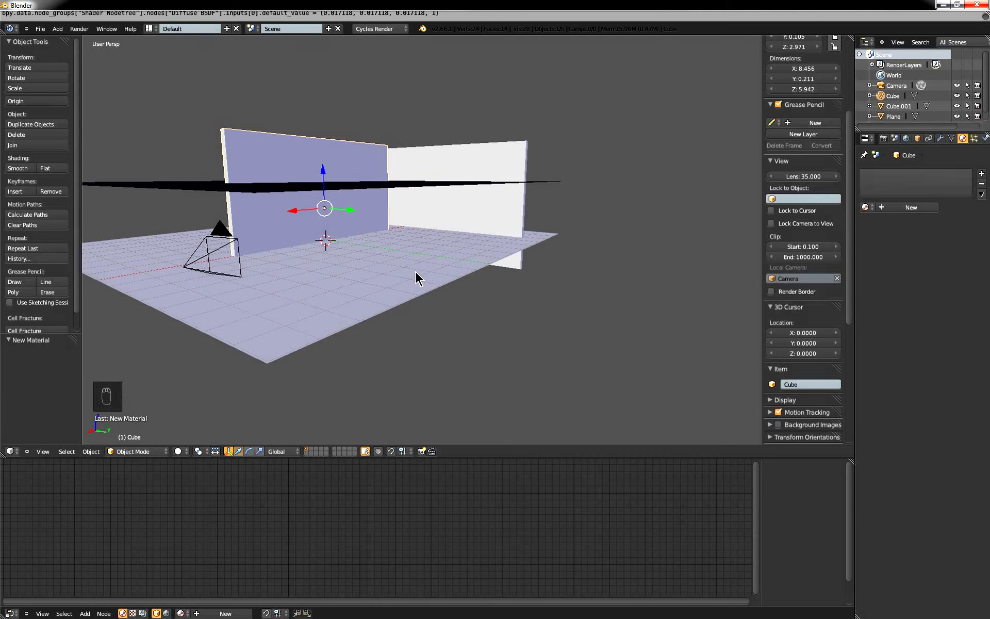
{"action": "key", "text": "r"}
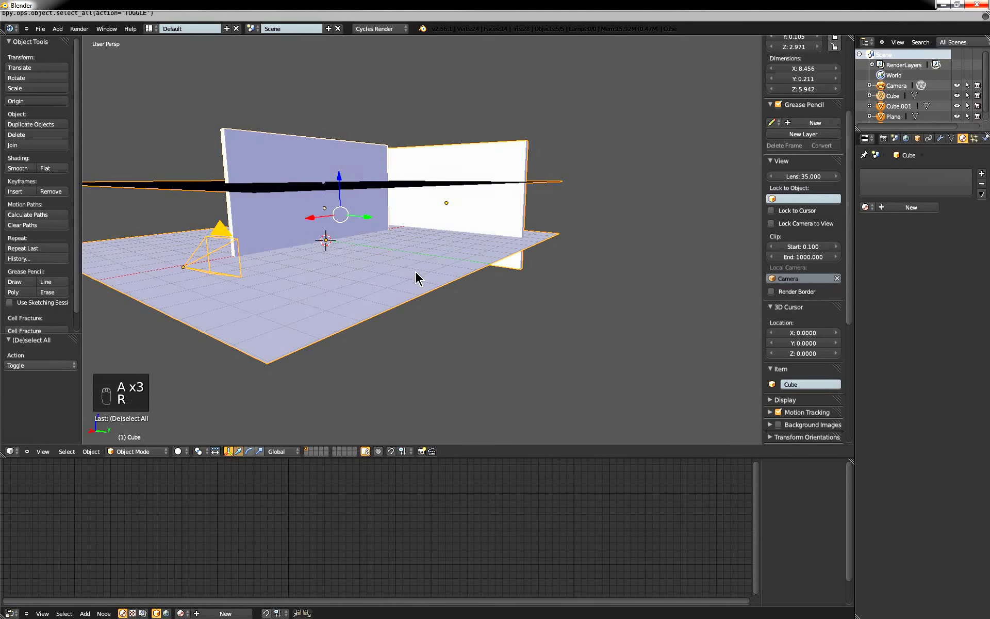
{"action": "key", "text": "z"}
{"action": "key", "text": "KP_1"}
{"action": "key", "text": "KP_8"}
{"action": "key", "text": "KP_0"}
{"action": "key", "text": "KP_Enter"}
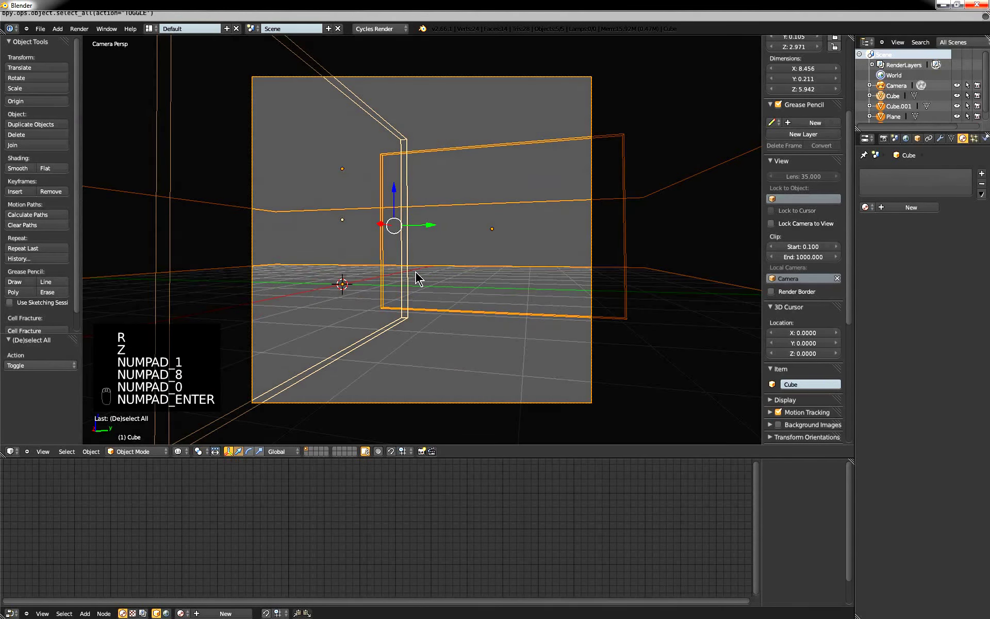
{"action": "middle_click_drag", "start_coordinate": [406, 324], "coordinate": [388, 336]}
{"action": "scroll", "coordinate": [372, 213], "scroll_direction": "up", "scroll_amount": 2}
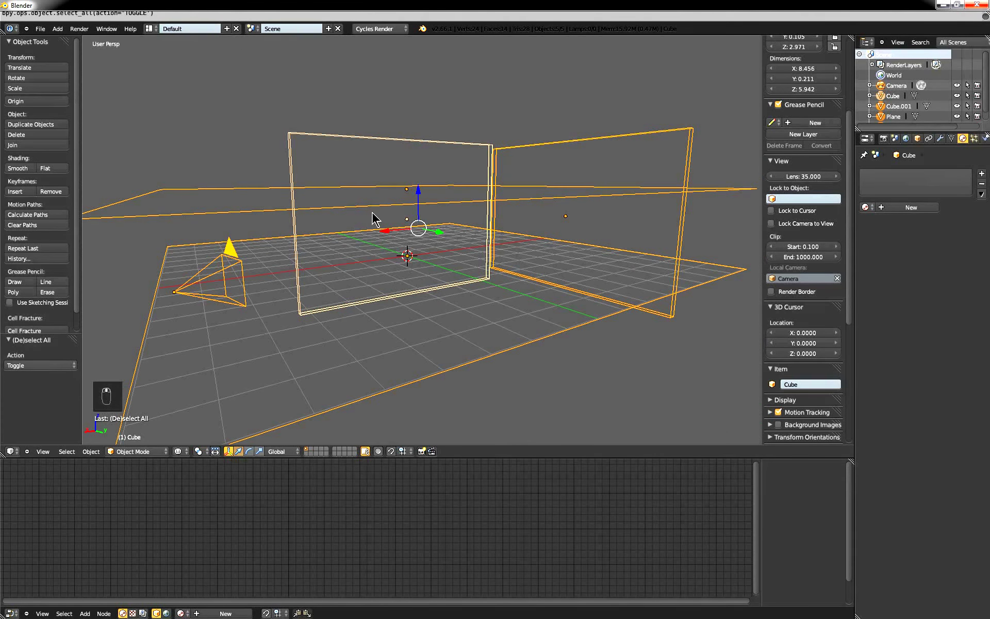
Select the first wall and try to rotate its entire mesh 180° about the Z axis in Edit Mode.
{"action": "right_click", "coordinate": [397, 297]}
{"action": "key", "text": "KP_2"}
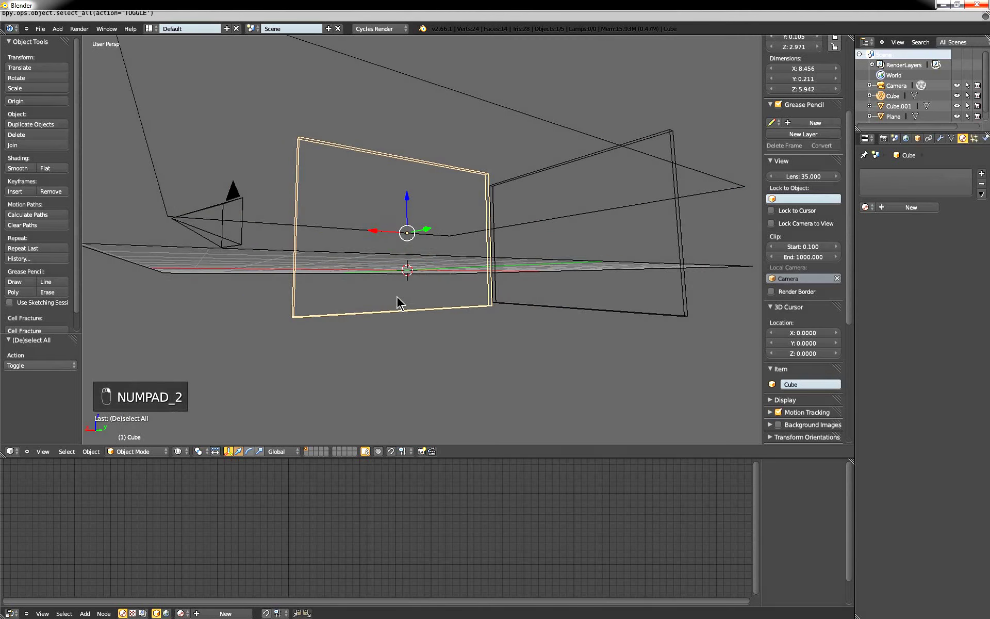
{"action": "key", "text": "KP_1"}
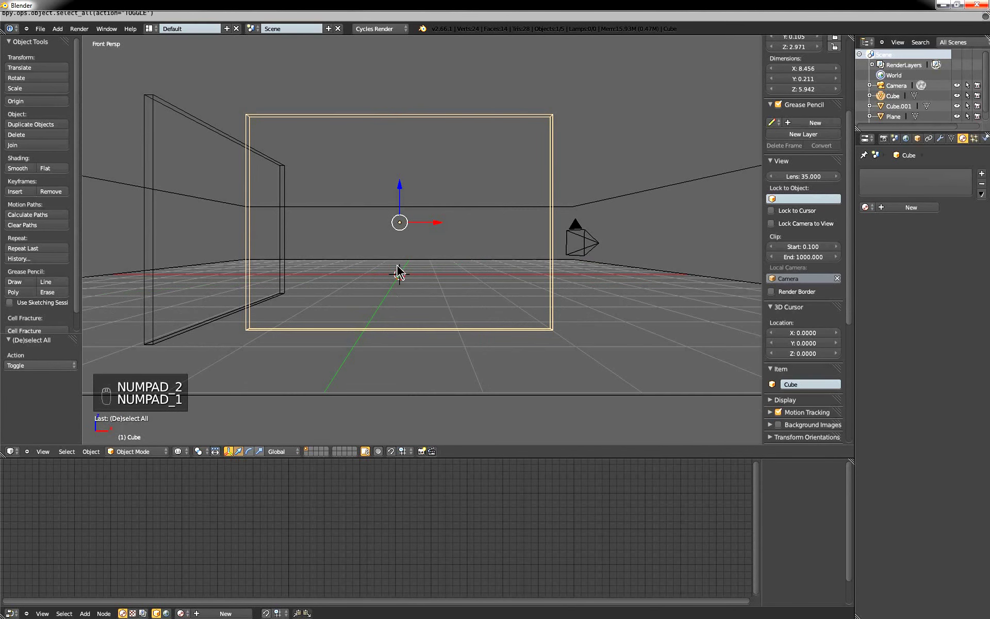
{"action": "mouse_move", "coordinate": [398, 272]}
{"action": "middle_mouse_down"}
{"action": "mouse_move", "coordinate": [392, 280]}
{"action": "mouse_move", "coordinate": [438, 280]}
{"action": "mouse_move", "coordinate": [309, 266]}
{"action": "middle_mouse_up"}
{"action": "key", "text": "z"}
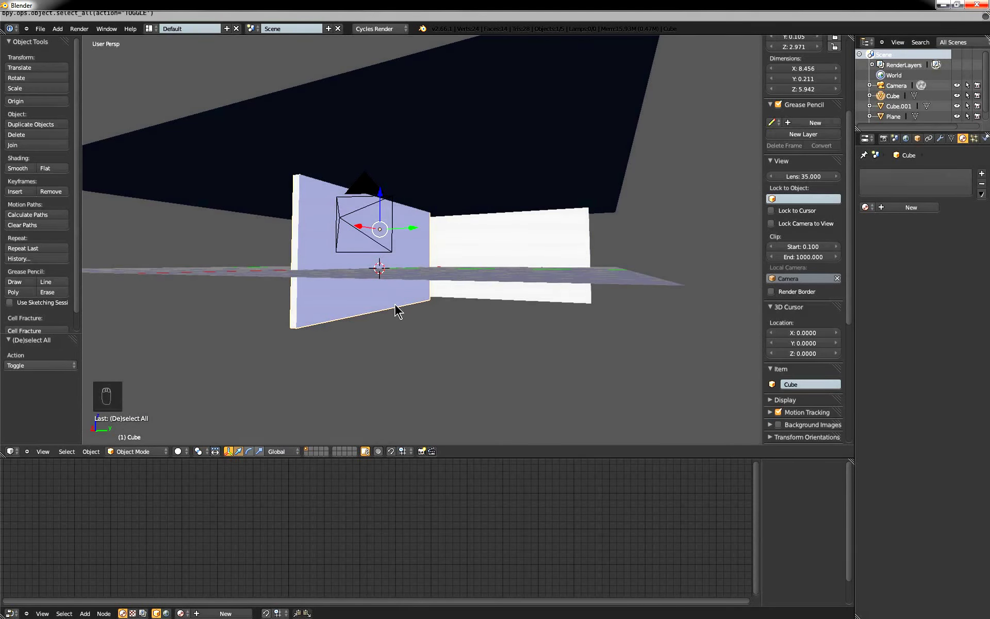
{"action": "key", "text": "Tab"}
{"action": "key", "text": "a"}
{"action": "key", "text": "a"}
{"action": "key", "text": "a"}
{"action": "key", "text": "a"}
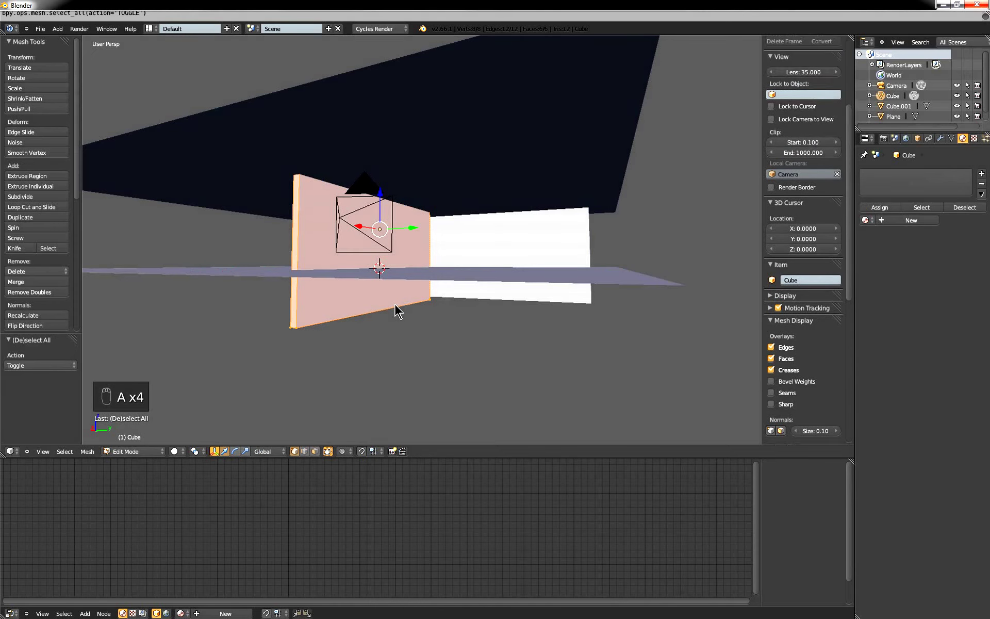
{"action": "key", "text": "r"}
{"action": "key", "text": "z"}
{"action": "key", "text": "KP_1"}
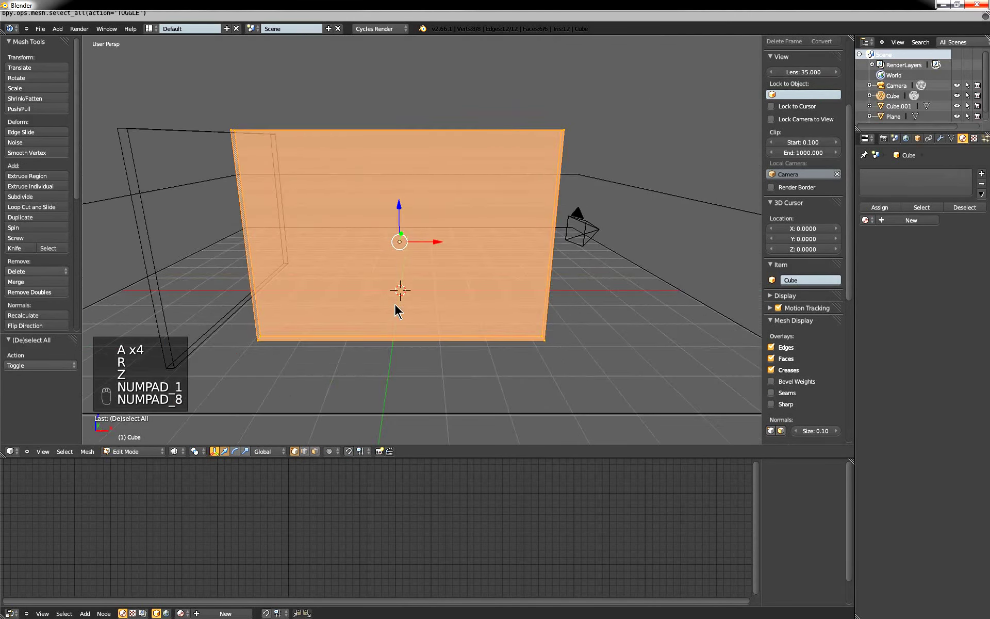
{"action": "key", "text": "KP_8"}
{"action": "key", "text": "KP_0"}
{"action": "key", "text": "KP_Enter"}
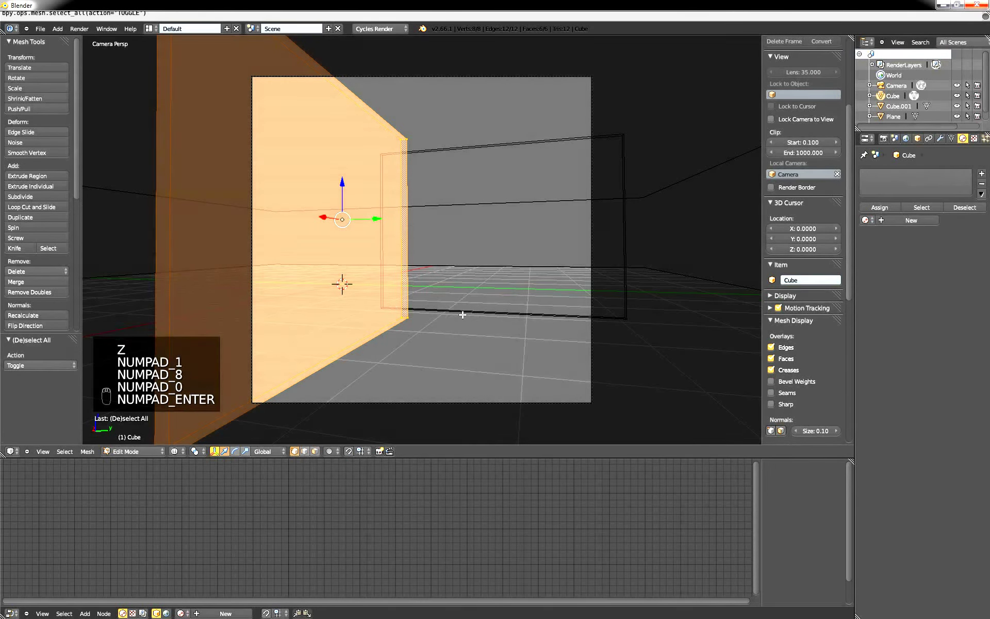
Deselect the first wall's geometry and return to Object Mode in front view.
{"action": "middle_click_drag", "start_coordinate": [462, 312], "coordinate": [449, 312]}
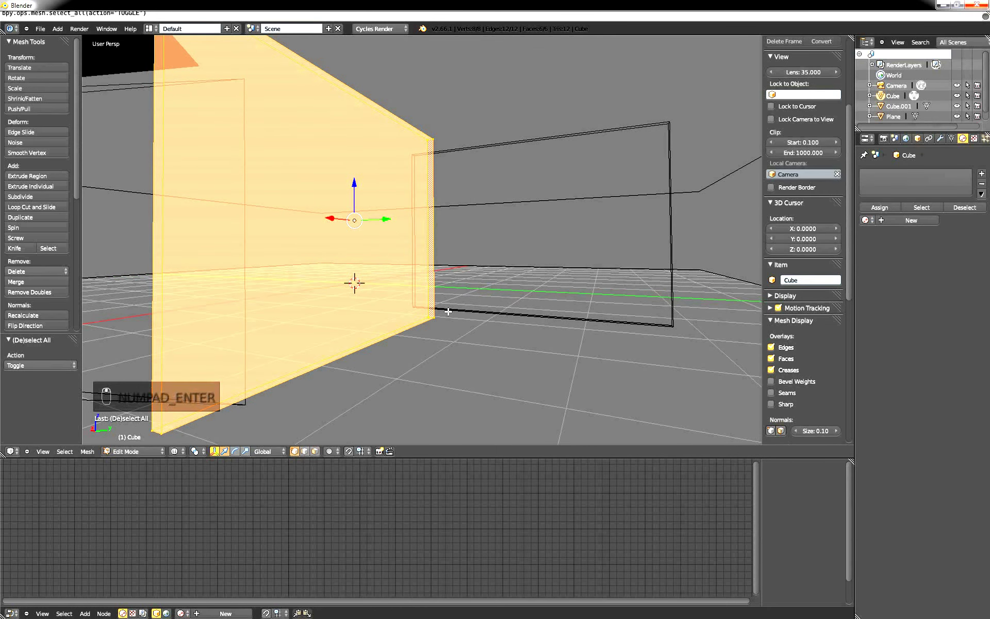
{"action": "key", "text": "KP_3"}
{"action": "key", "text": "KP_1"}
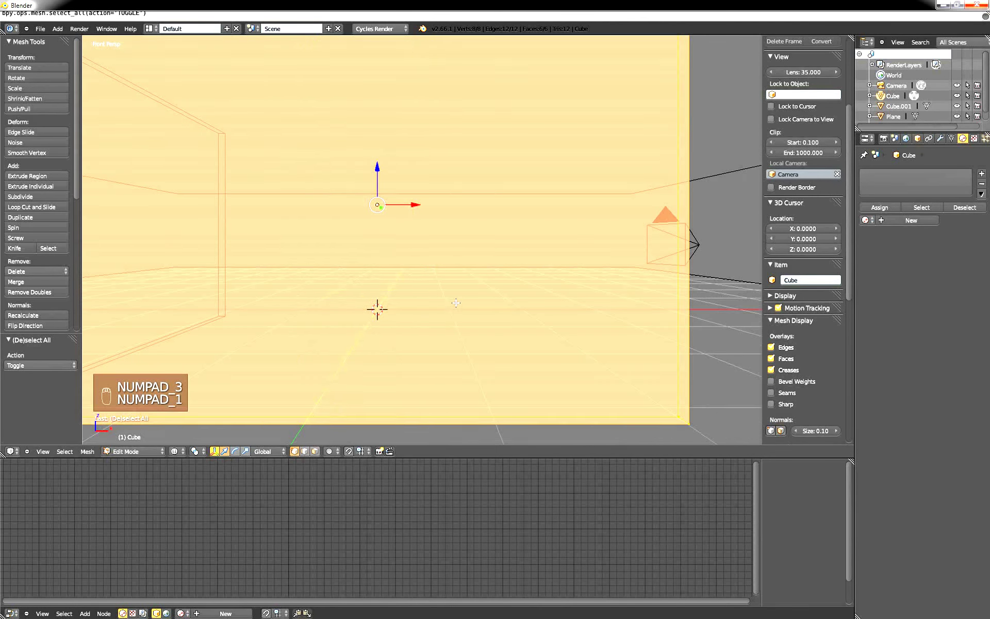
{"action": "key", "text": "a"}
{"action": "key", "text": "a"}
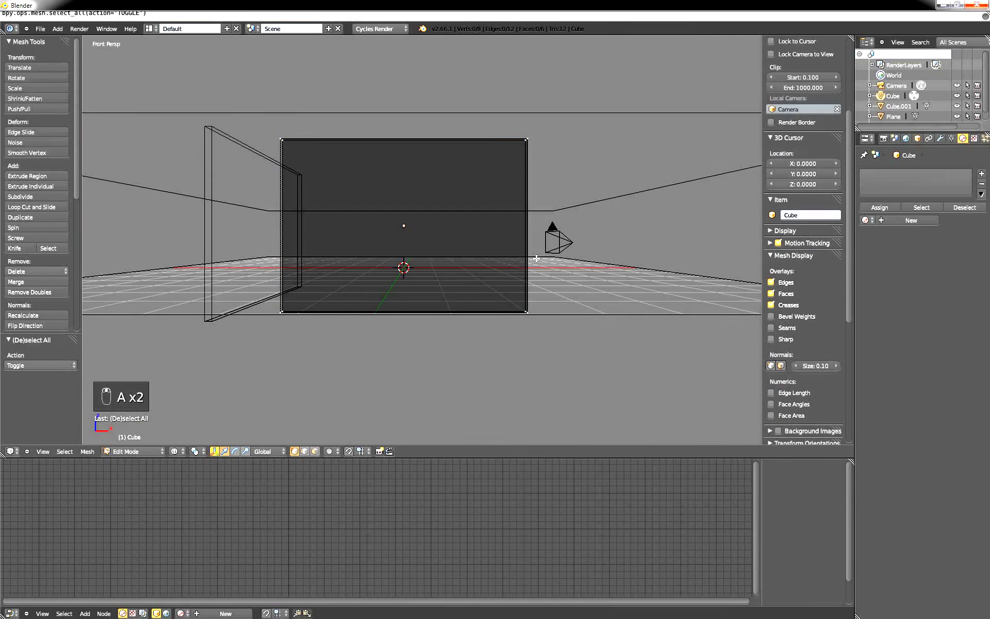
{"action": "key", "text": "a"}
{"action": "key", "text": "q"}
{"action": "key", "text": "a"}
{"action": "key", "text": "Tab"}
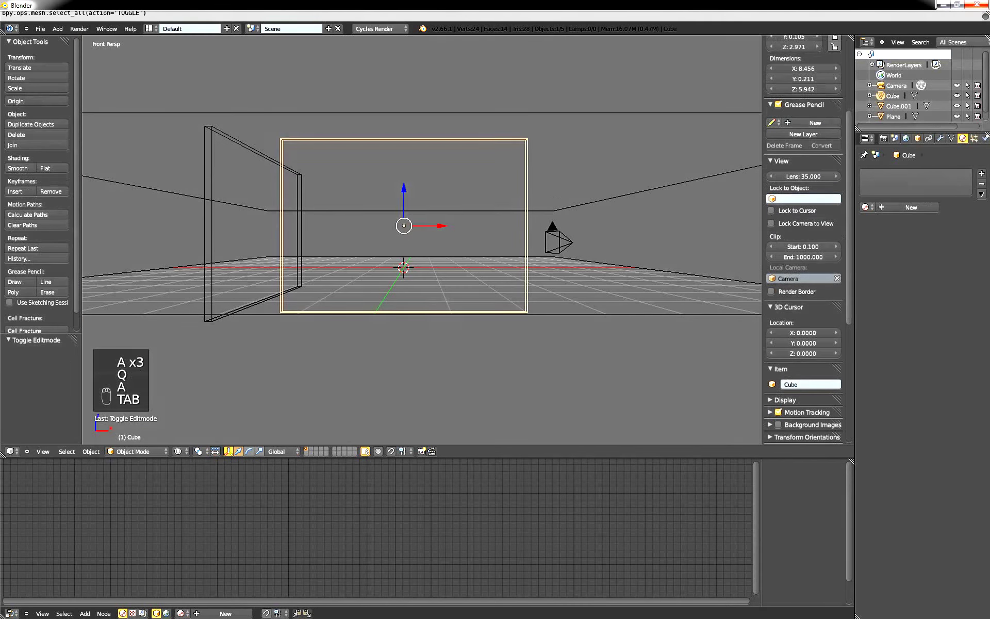
Select every object, including the camera, and rotate the whole scene 180° about the global Z axis.
{"action": "key", "text": "a"}
{"action": "key", "text": "a"}
{"action": "key", "text": "a"}
{"action": "key", "text": "a"}
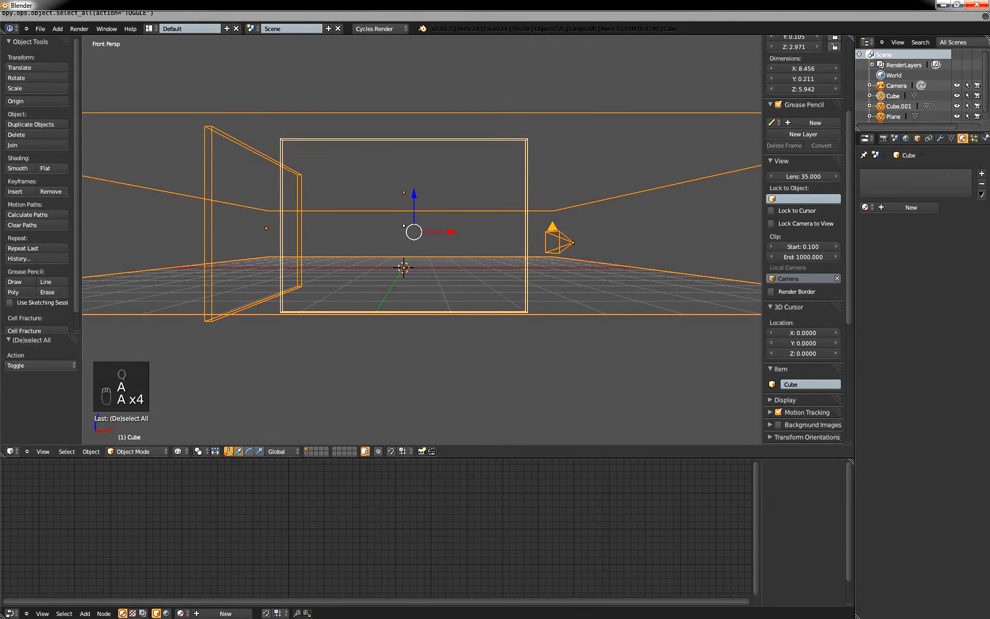
{"action": "type", "text": "rz"}
{"action": "type", "text": "180"}
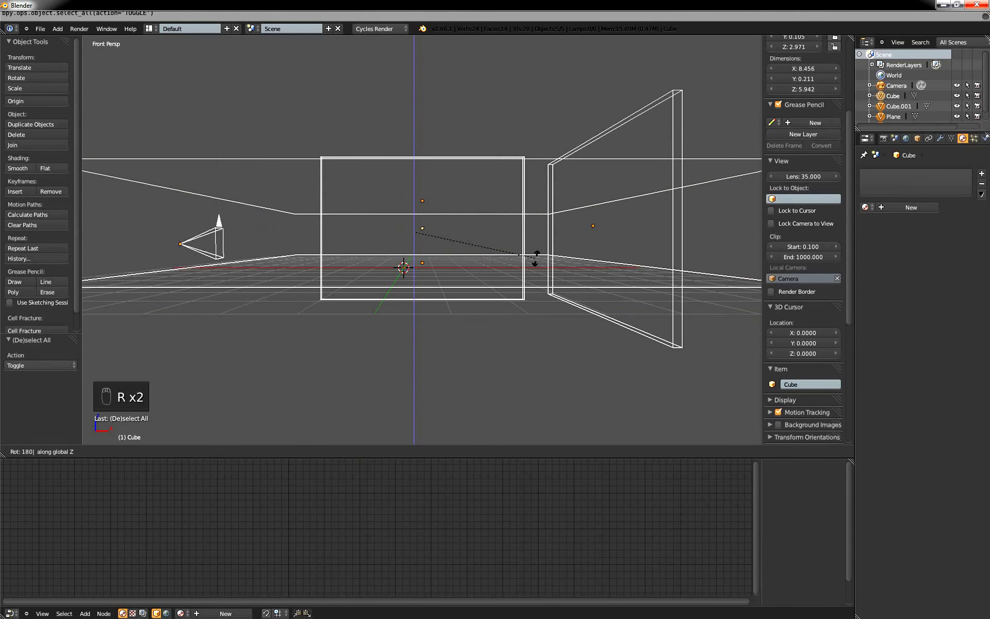
{"action": "key", "text": "Return"}
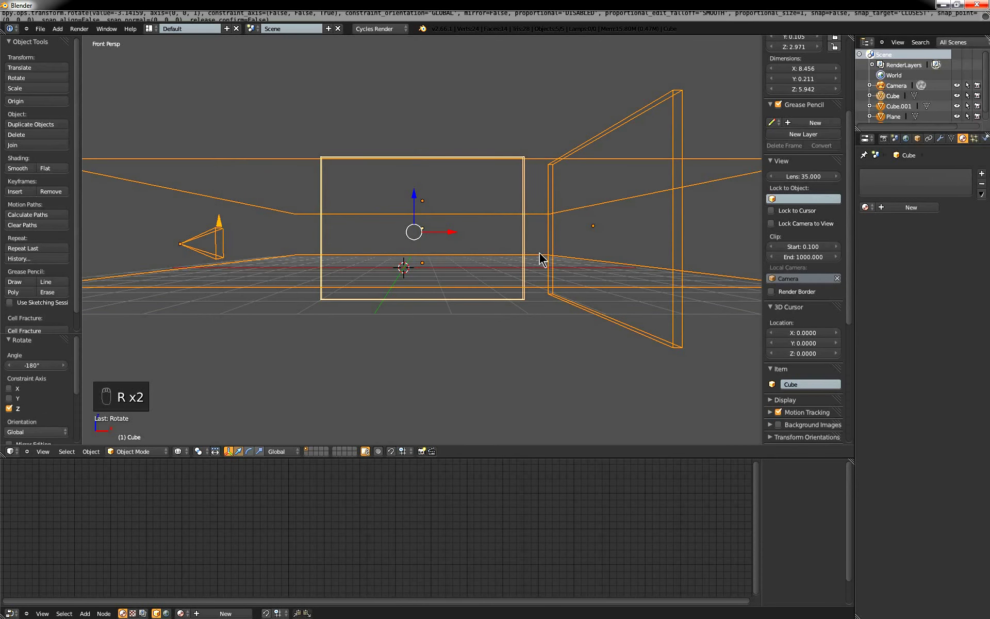
Check the orientation of the second wall and the whole room in right, front and orbited views.
{"action": "right_click", "coordinate": [690, 264]}
{"action": "key", "text": "KP_Enter"}
{"action": "key", "text": "KP_3"}
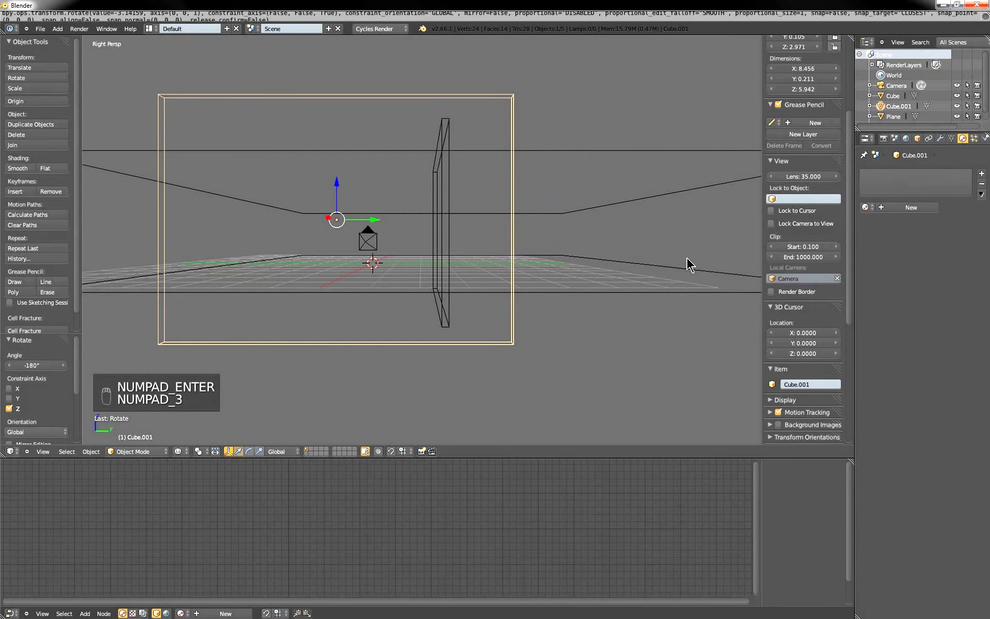
{"action": "key", "text": "KP_1"}
{"action": "key", "text": "a"}
{"action": "key", "text": "a"}
{"action": "key", "text": "a"}
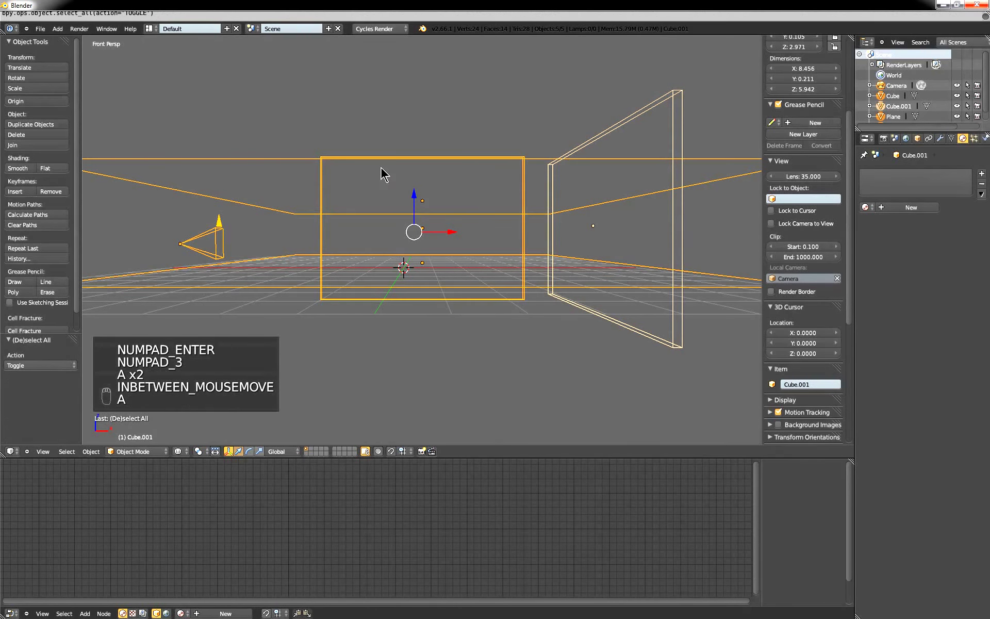
{"action": "middle_click_drag", "start_coordinate": [384, 175], "coordinate": [298, 229]}
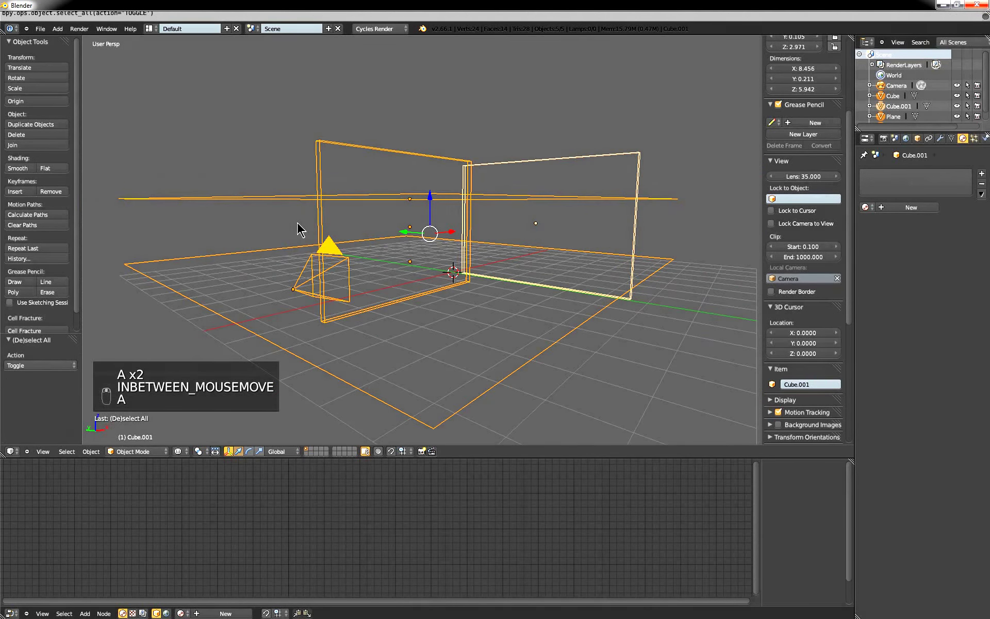
Open the first wall in Edit Mode in front view and add a vertical loop cut close to its left edge.
{"action": "right_click", "coordinate": [325, 225]}
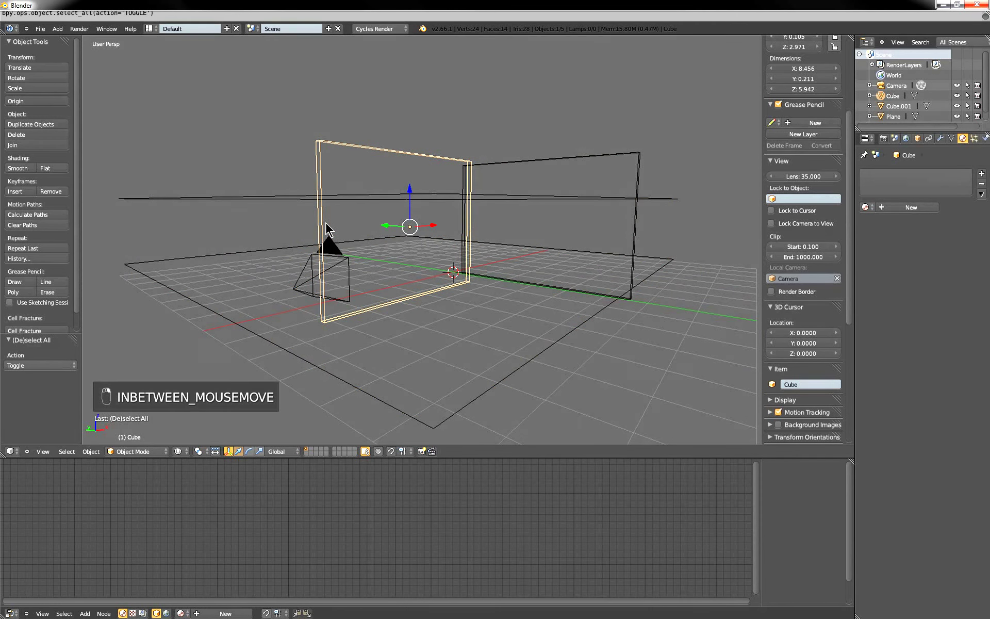
{"action": "key", "text": "KP_1"}
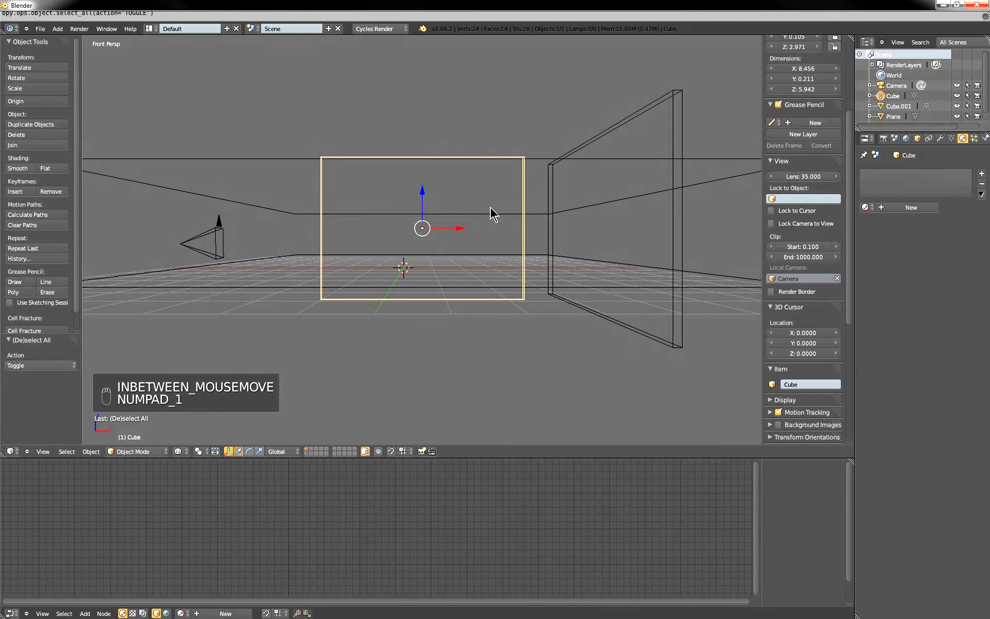
{"action": "scroll", "coordinate": [494, 206], "scroll_direction": "up", "scroll_amount": 2}
{"action": "scroll", "coordinate": [464, 253], "scroll_direction": "down", "scroll_amount": 3}
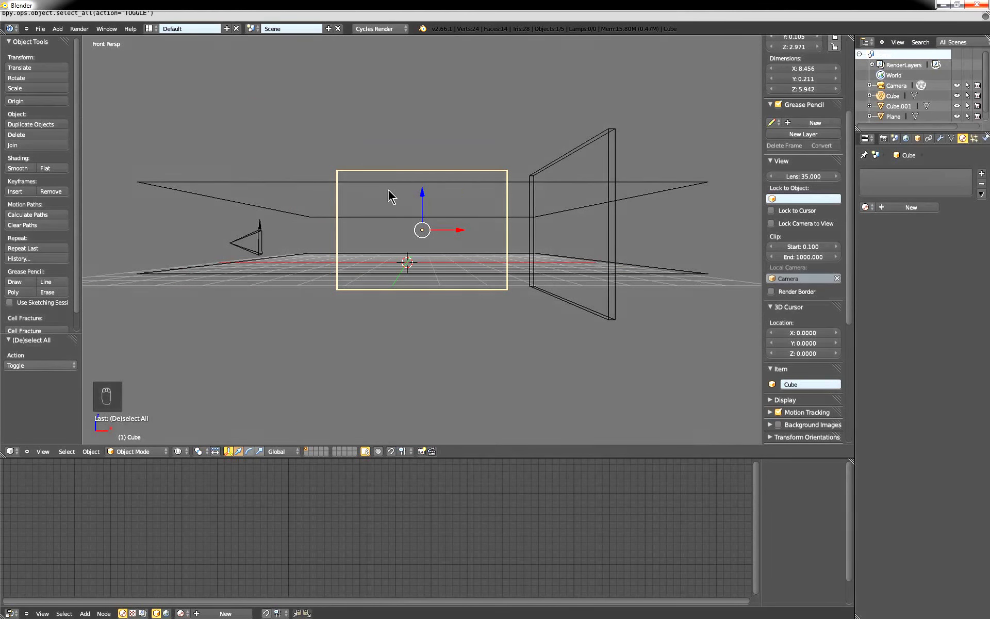
{"action": "scroll", "coordinate": [397, 199], "scroll_direction": "up", "scroll_amount": 4}
{"action": "key", "text": "Tab"}
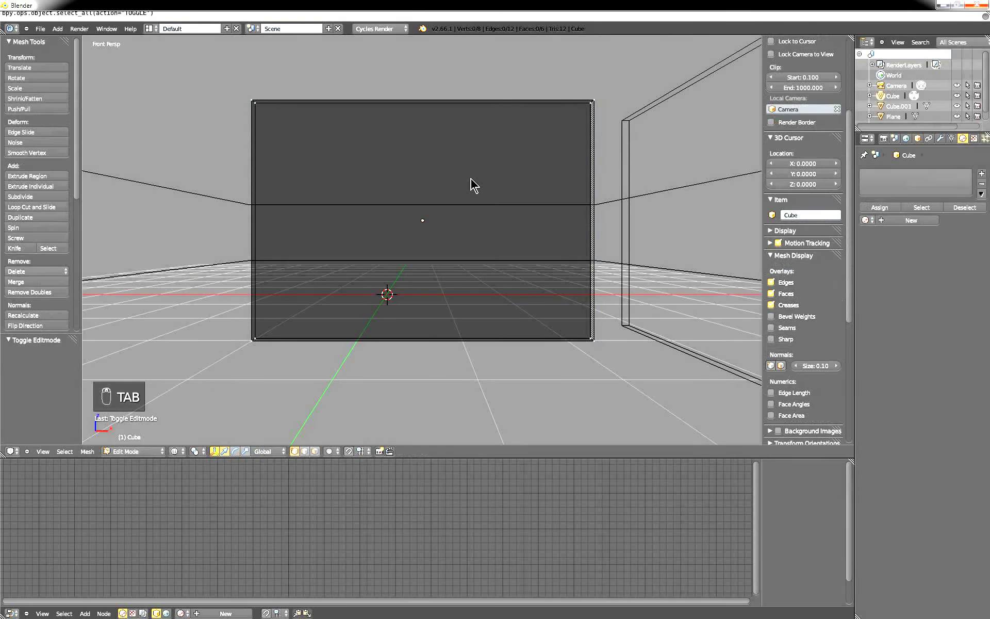
{"action": "key", "text": "ctrl+r"}
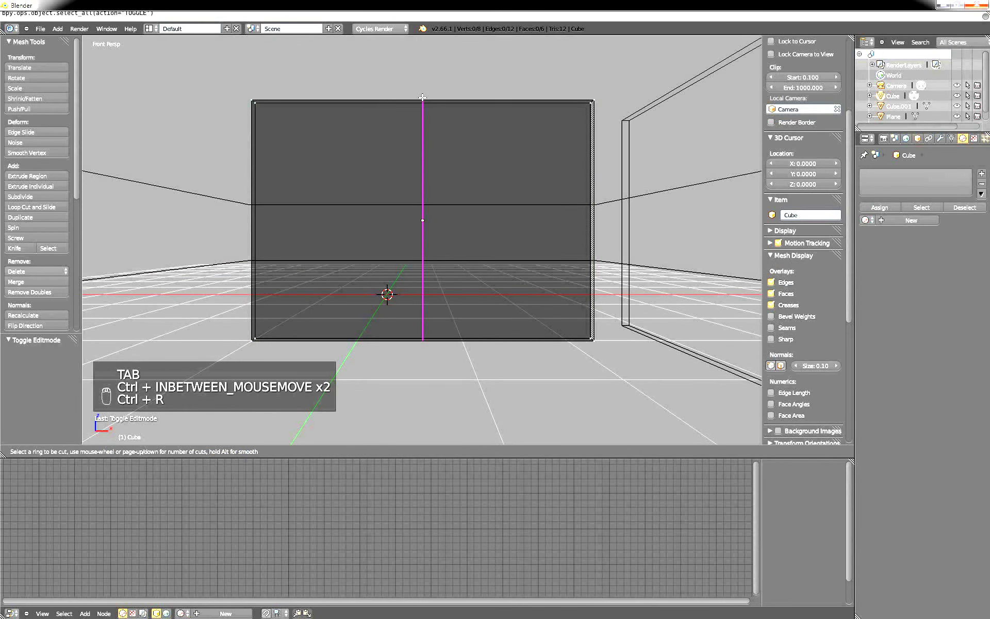
{"action": "left_click", "coordinate": [423, 97]}
{"action": "left_click", "coordinate": [287, 96]}
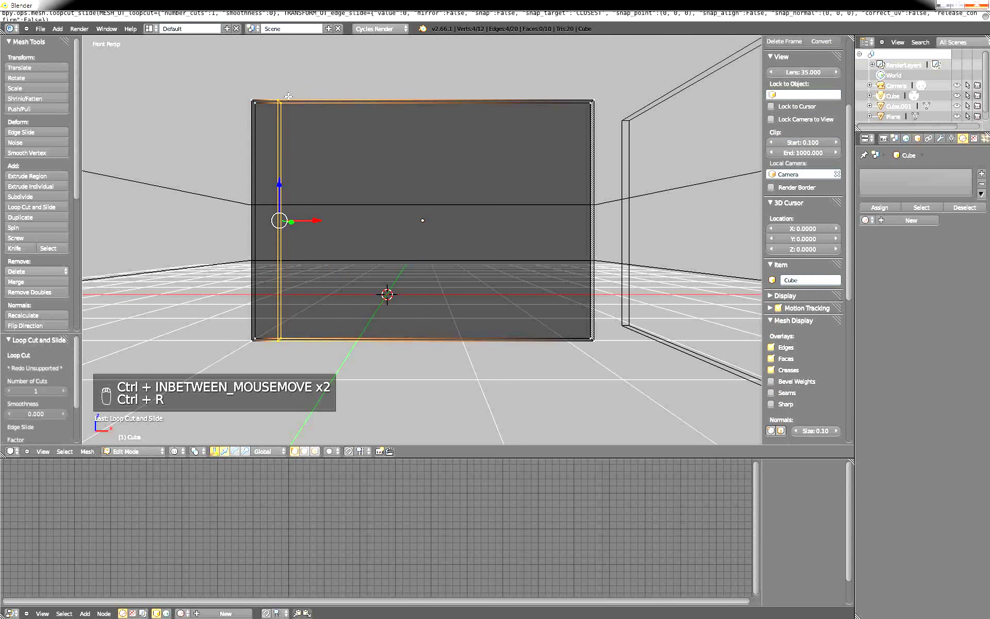
Add three more vertical loop cuts to the wall, about a quarter and three quarters across and close to its right edge.
{"action": "key", "text": "ctrl+r"}
{"action": "left_click", "coordinate": [388, 93]}
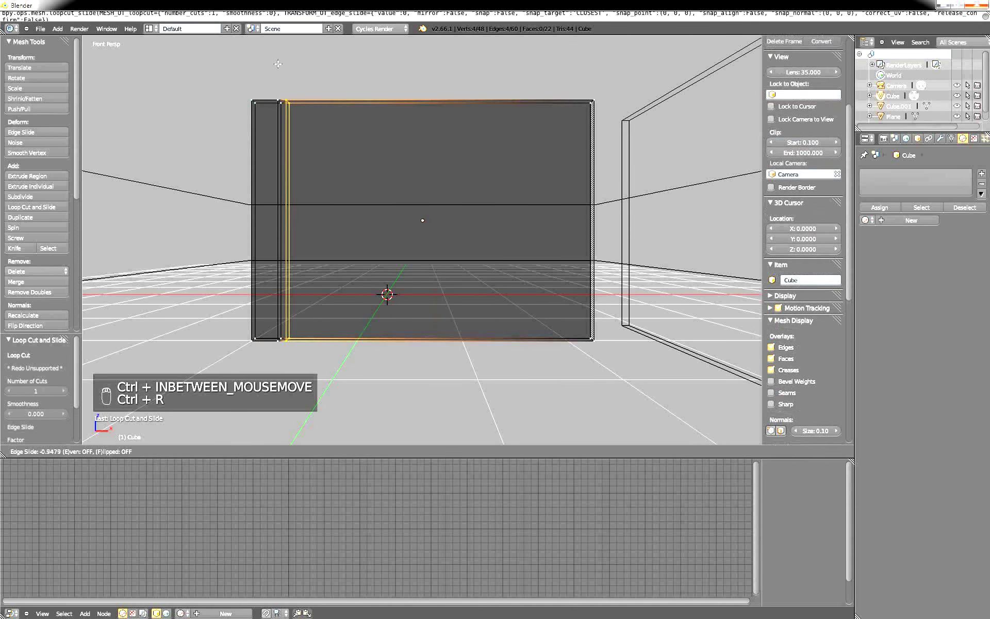
{"action": "left_click", "coordinate": [336, 77]}
{"action": "key", "text": "ctrl+r"}
{"action": "left_click", "coordinate": [460, 94]}
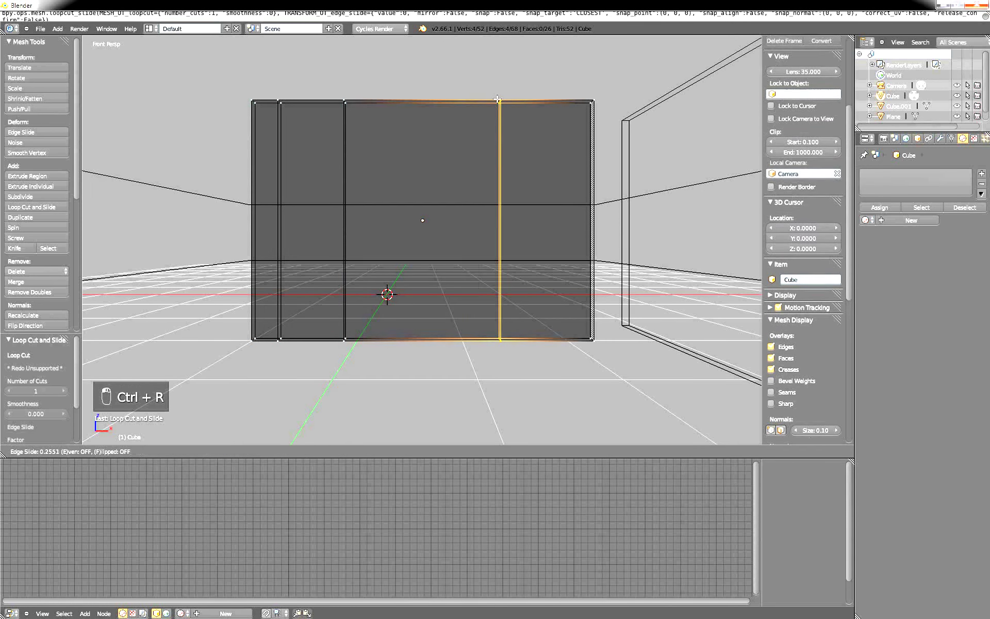
{"action": "left_click", "coordinate": [520, 112]}
{"action": "key", "text": "ctrl+r"}
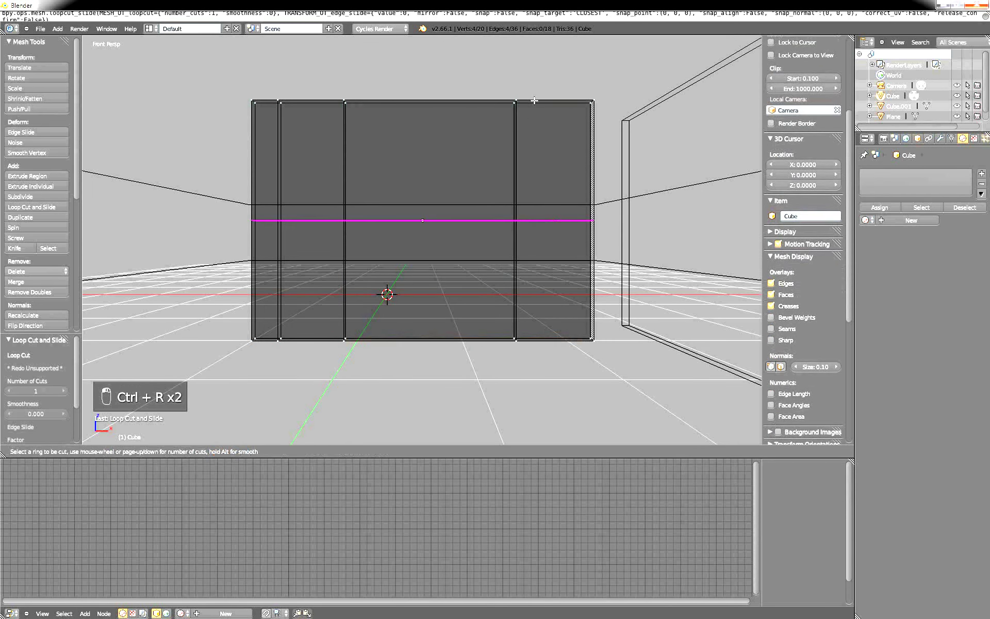
{"action": "left_click", "coordinate": [547, 98]}
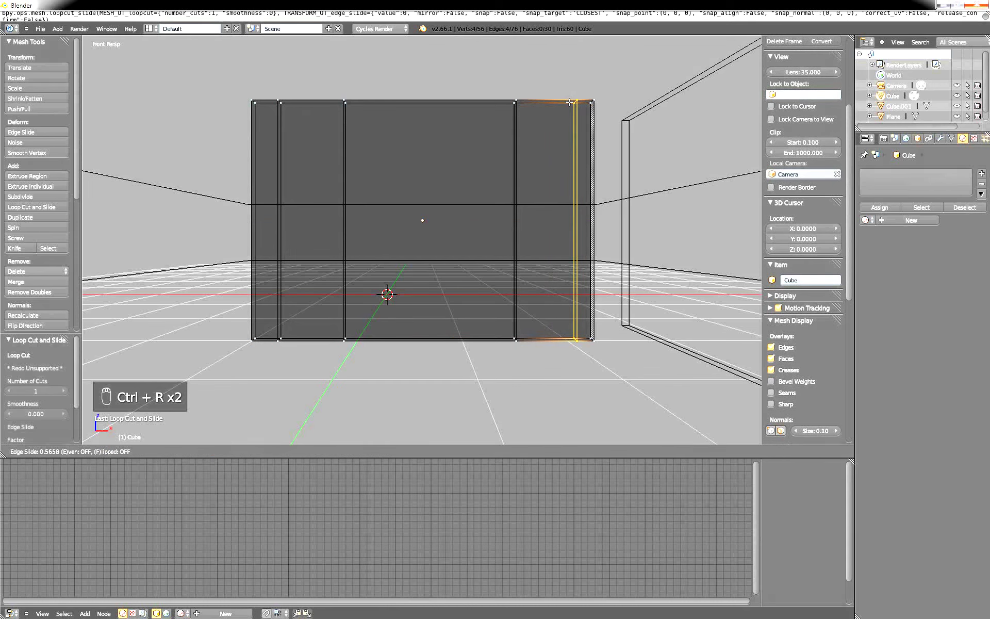
{"action": "left_click", "coordinate": [572, 112]}
Add a horizontal loop cut about 30% down from the wall's top edge and select the upper-left window panel in face mode.
{"action": "key", "text": "ctrl+r"}
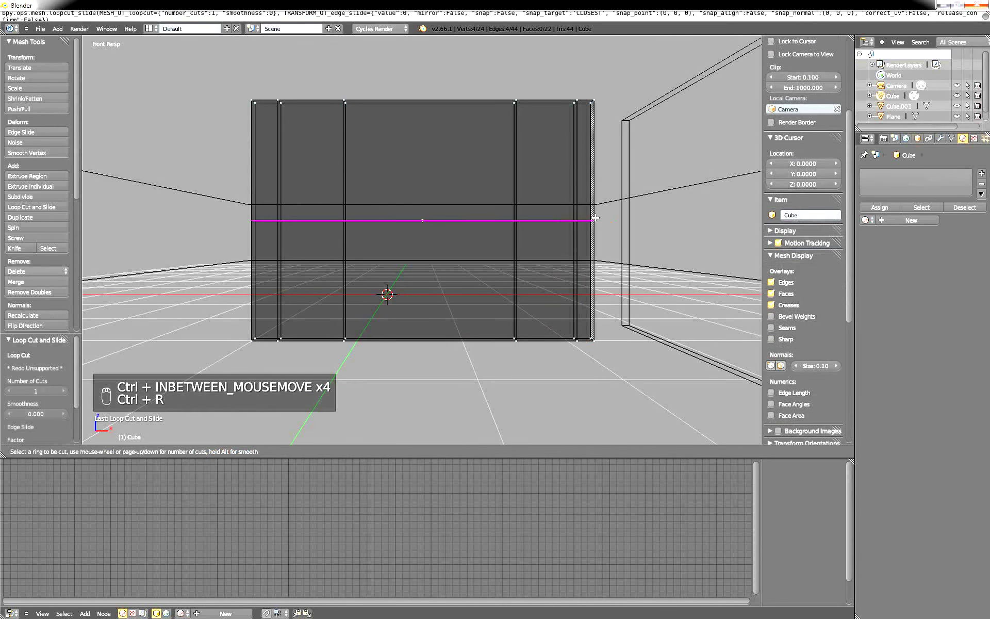
{"action": "left_click", "coordinate": [596, 220]}
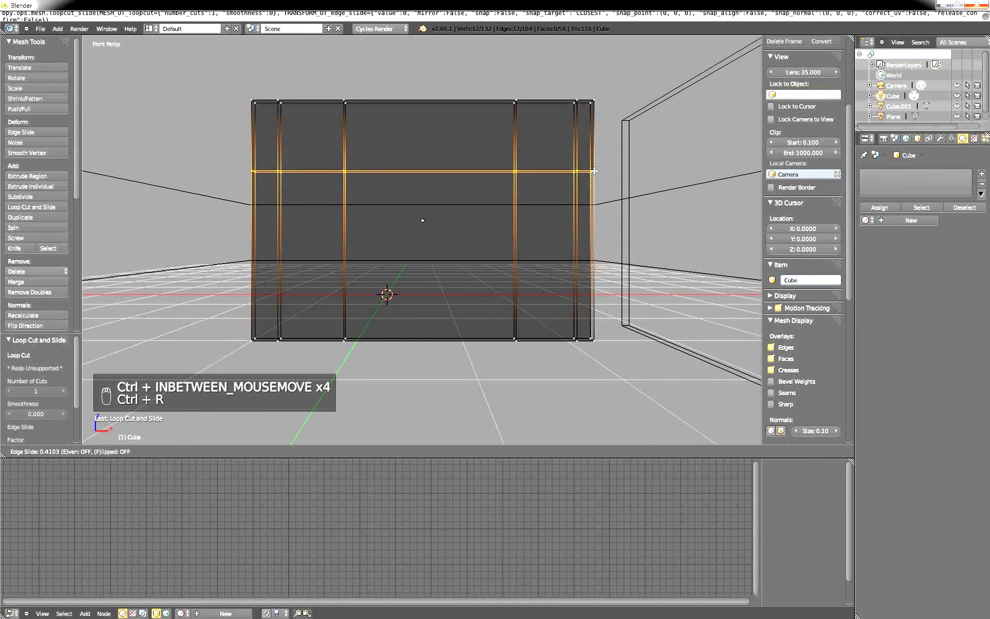
{"action": "left_click", "coordinate": [594, 171]}
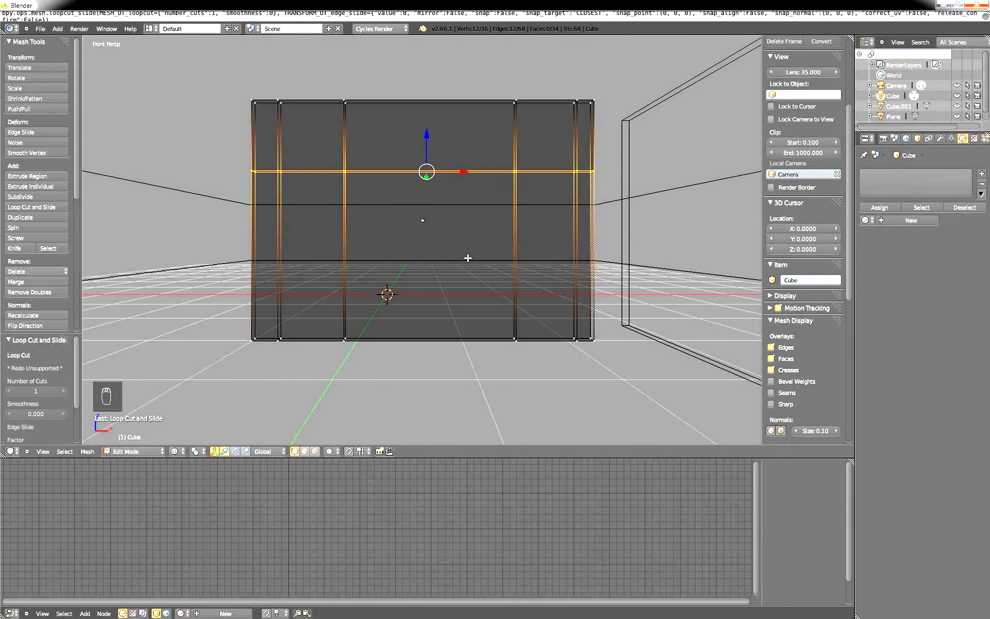
{"action": "left_click", "coordinate": [315, 451]}
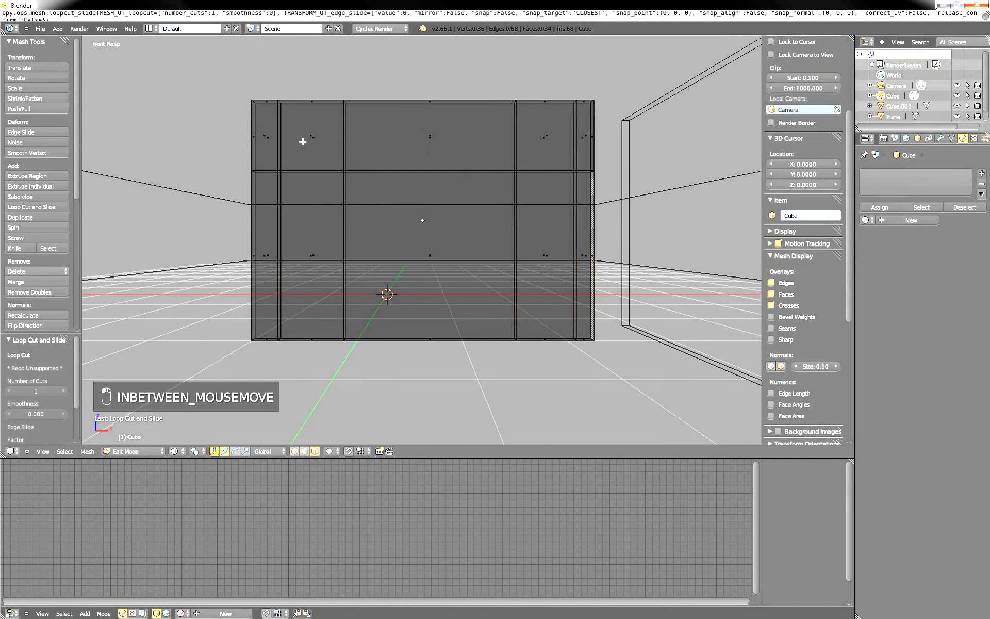
{"action": "right_click", "coordinate": [306, 135]}
{"action": "key", "text": "Delete"}
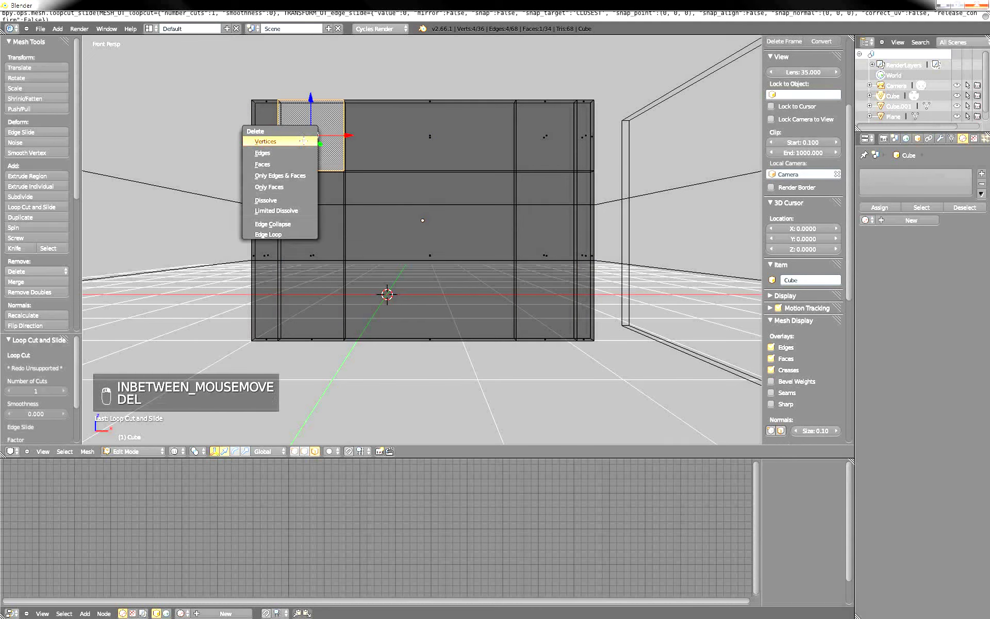
{"action": "left_click", "coordinate": [305, 137]}
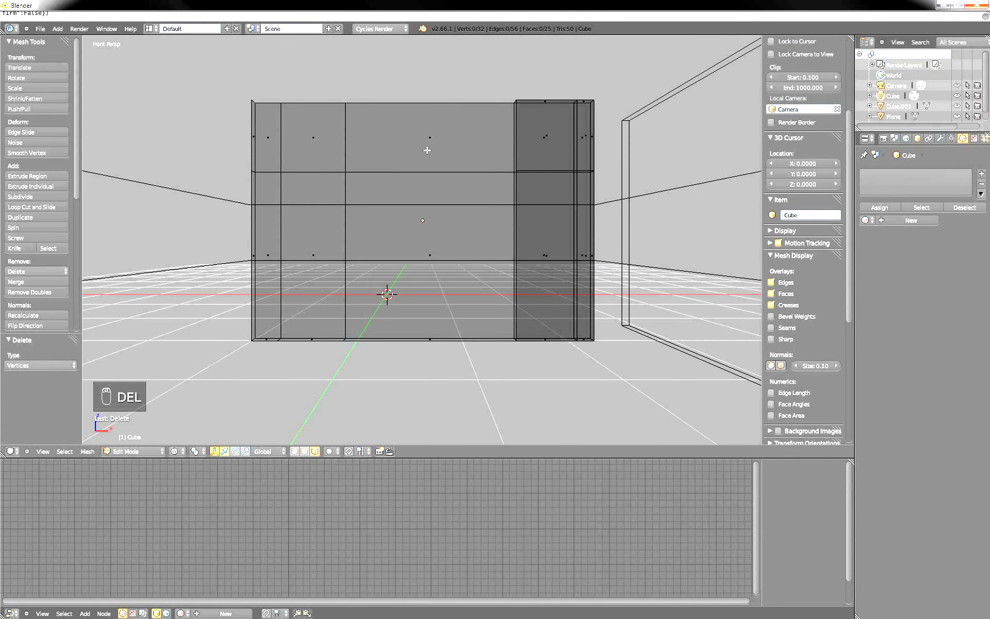
{"action": "key", "text": "ctrl+z"}
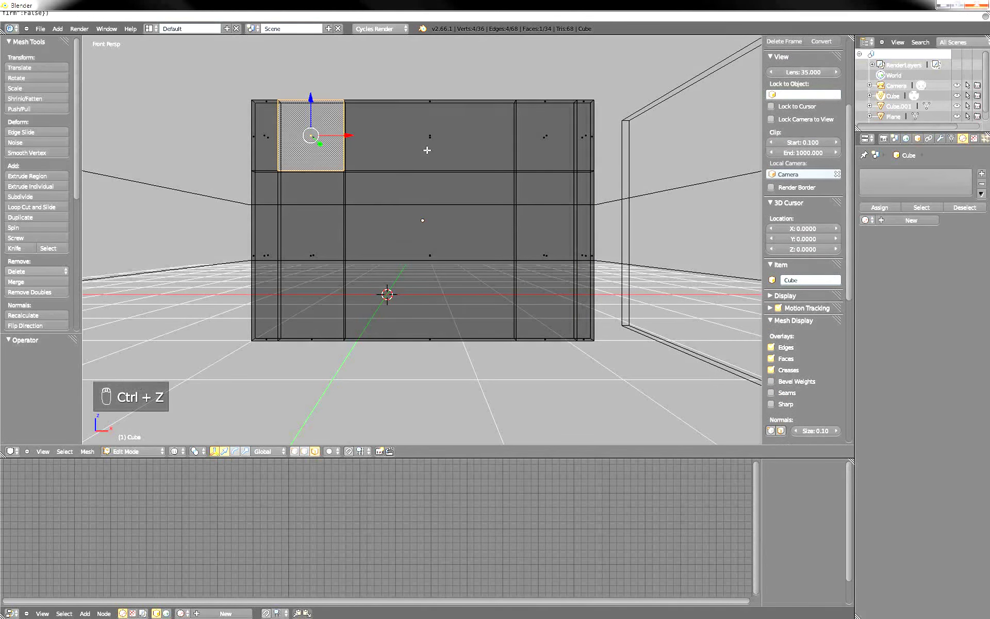
Delete the front and back faces of the wall's upper second and fourth panels to cut two window openings.
{"action": "key", "text": "x"}
{"action": "left_click", "coordinate": [379, 172]}
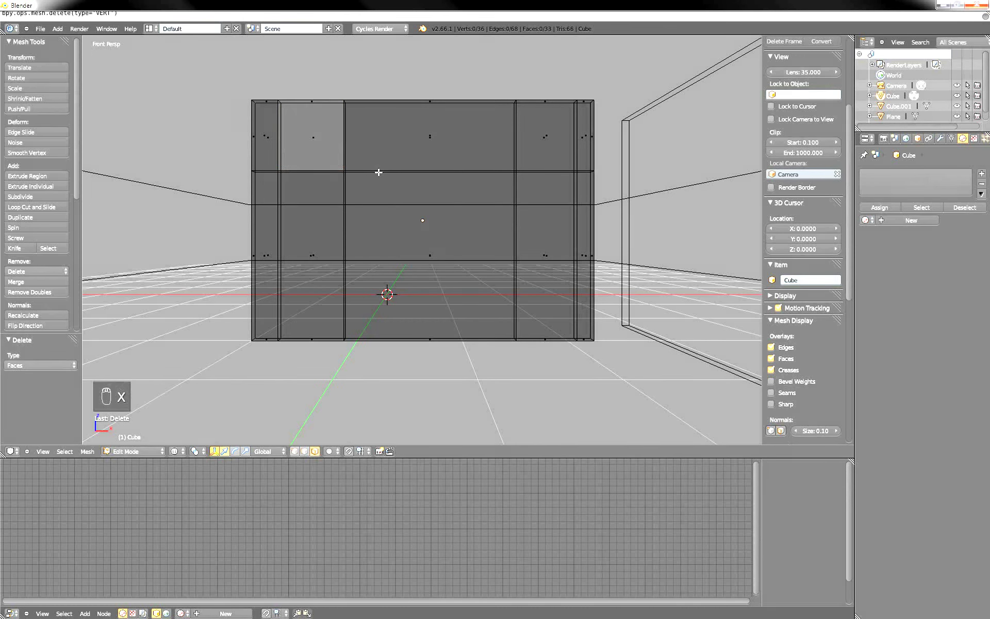
{"action": "right_click", "coordinate": [304, 137]}
{"action": "key", "text": "Delete"}
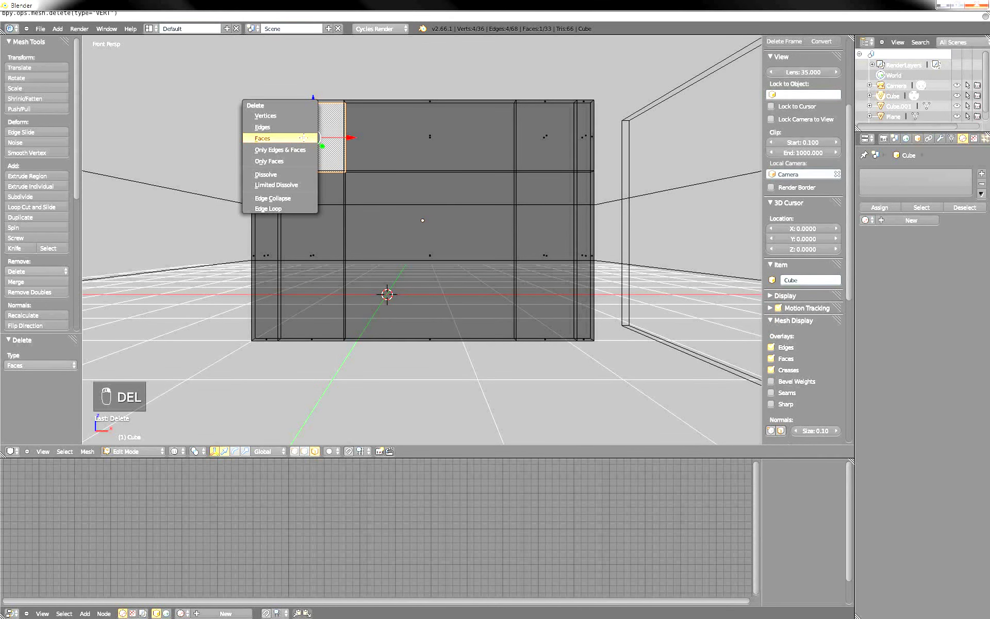
{"action": "left_click", "coordinate": [305, 138]}
{"action": "right_click", "coordinate": [535, 129]}
{"action": "key", "text": "Delete"}
{"action": "left_click", "coordinate": [536, 128]}
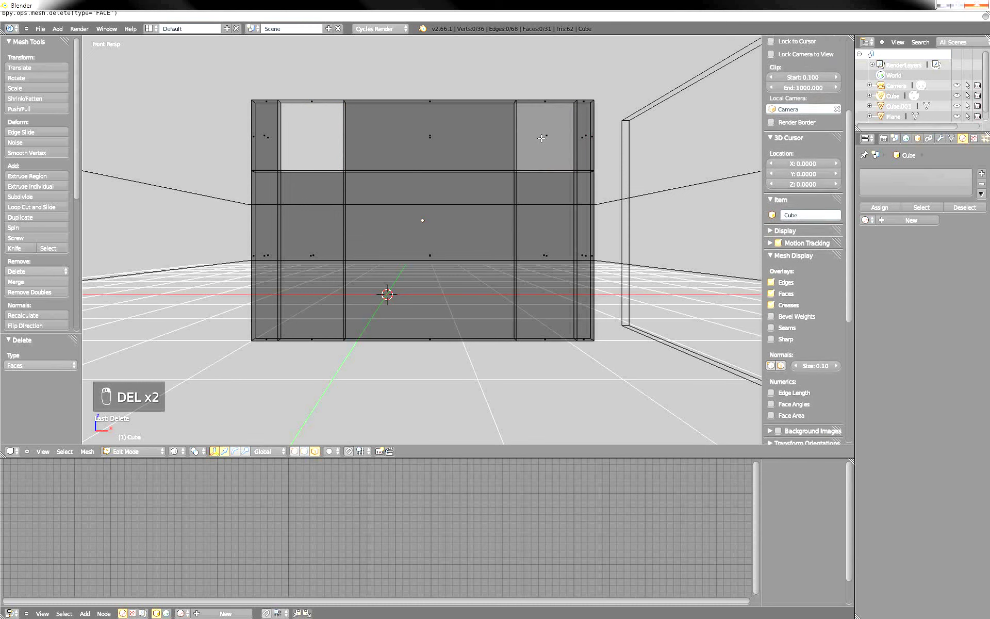
Switch to vertex selection, then leave Edit Mode and show the room in solid shading through the camera.
{"action": "key", "text": "KP_0"}
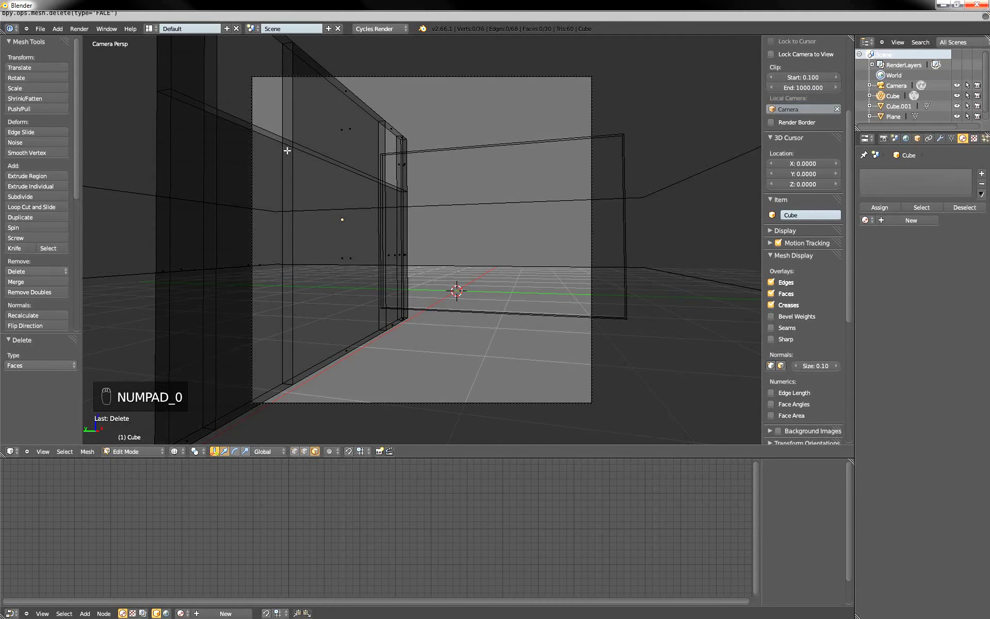
{"action": "left_click", "coordinate": [295, 451]}
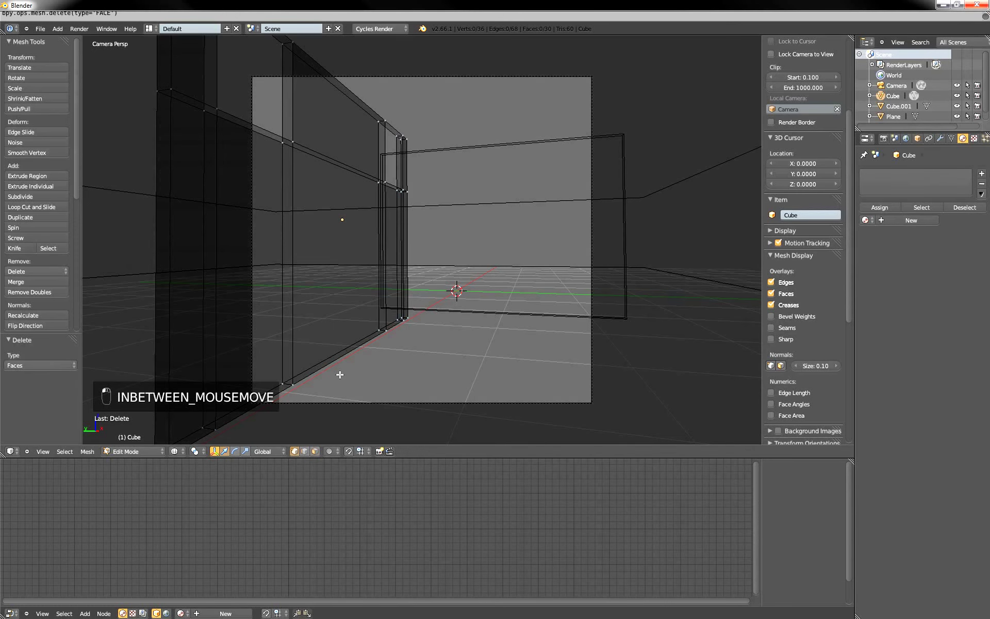
{"action": "key", "text": "z"}
{"action": "key", "text": "z"}
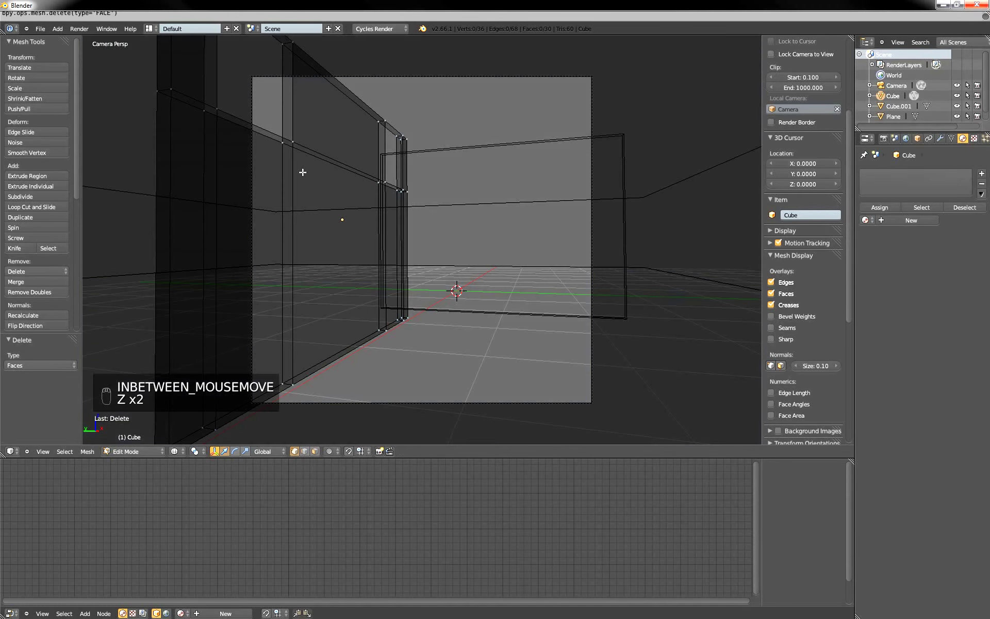
{"action": "key", "text": "z"}
{"action": "key", "text": "z"}
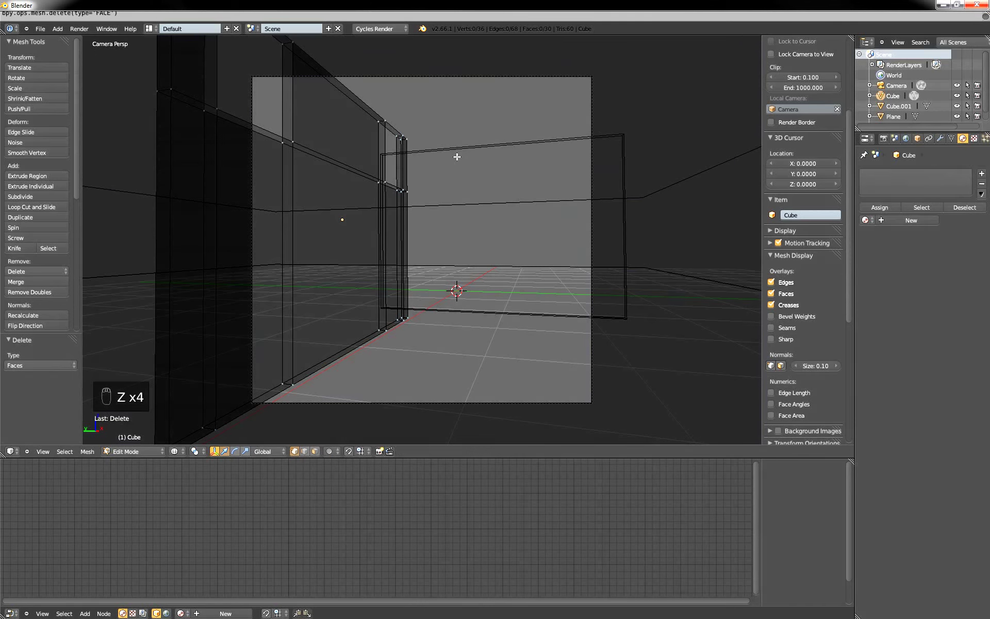
{"action": "key", "text": "z"}
{"action": "key", "text": "Tab"}
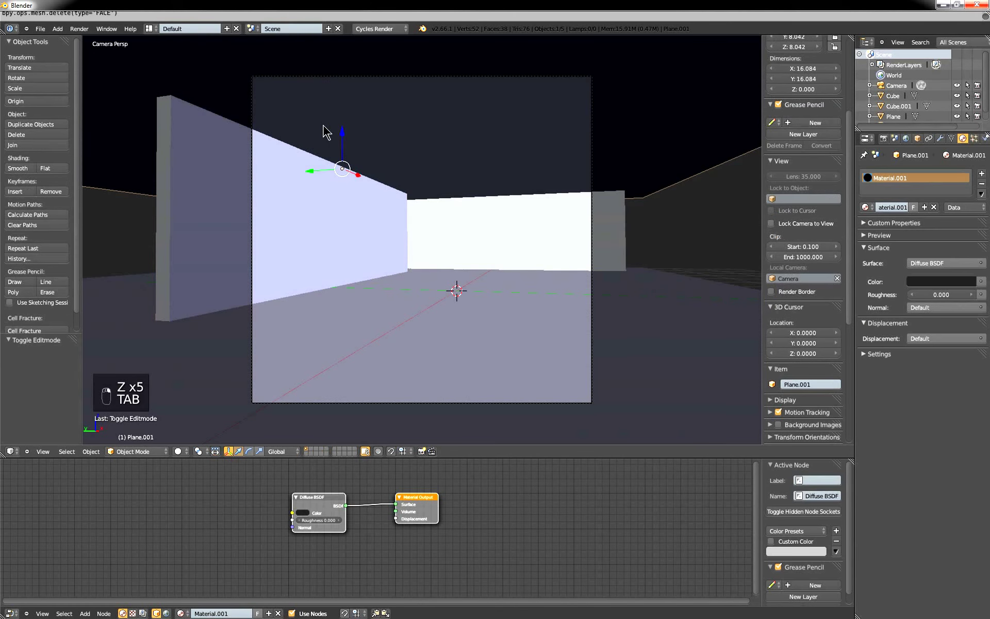
Raise the ceiling plane along Z and move the window wall by -0.219 along Z.
{"action": "mouse_move", "coordinate": [342, 136]}
{"action": "left_mouse_down"}
{"action": "mouse_move", "coordinate": [365, 62]}
{"action": "mouse_move", "coordinate": [355, 109]}
{"action": "mouse_move", "coordinate": [369, 88]}
{"action": "mouse_move", "coordinate": [354, 129]}
{"action": "left_mouse_up"}
{"action": "right_click", "coordinate": [349, 136]}
{"action": "mouse_move", "coordinate": [343, 181]}
{"action": "left_mouse_down"}
{"action": "mouse_move", "coordinate": [343, 203]}
{"action": "mouse_move", "coordinate": [351, 192]}
{"action": "left_mouse_up"}
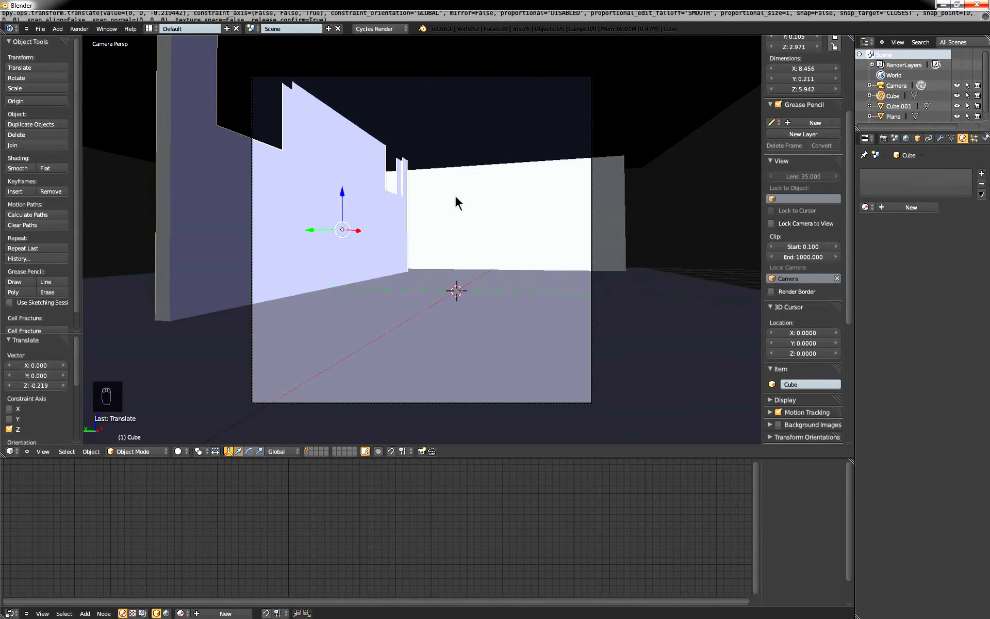
Select the wall with the two openings outside the camera view and open it in Edit Mode.
{"action": "right_click", "coordinate": [379, 172]}
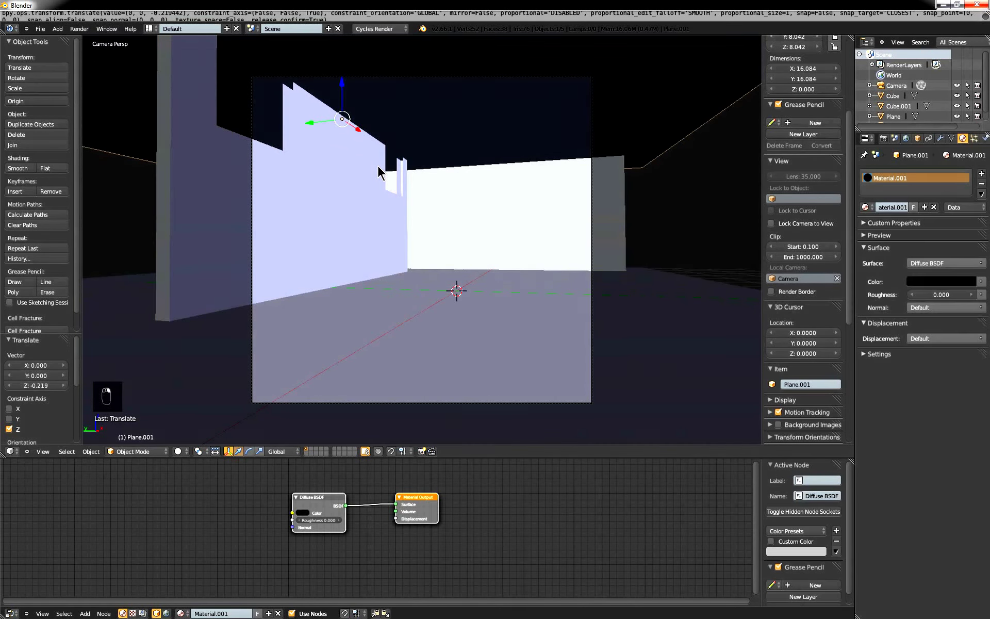
{"action": "key", "text": "KP_Decimal"}
{"action": "key", "text": "Tab"}
{"action": "key", "text": "Tab"}
{"action": "right_click", "coordinate": [423, 273]}
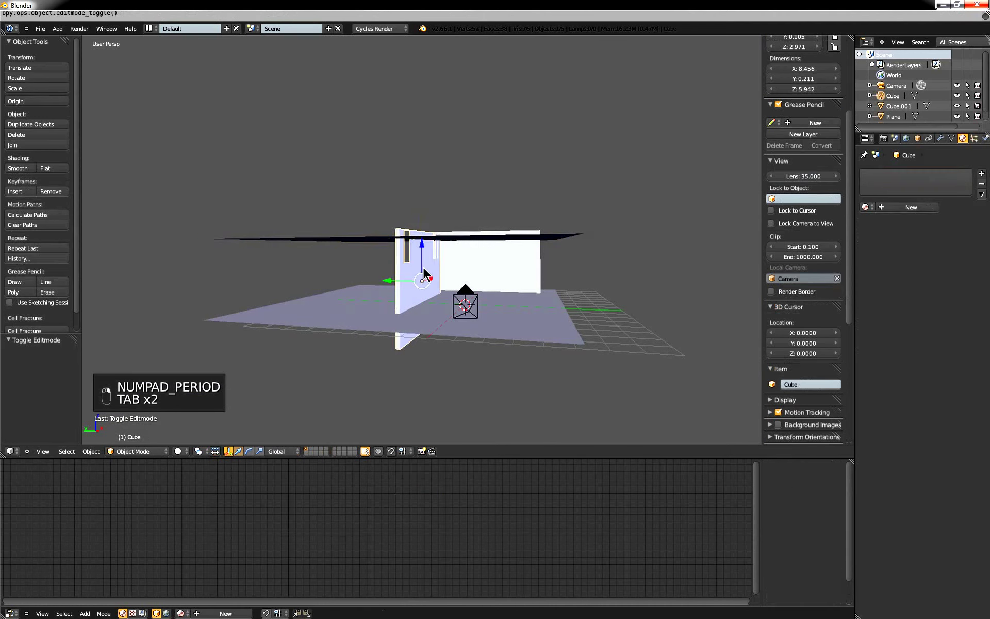
{"action": "key", "text": "Tab"}
{"action": "key", "text": "KP_Decimal"}
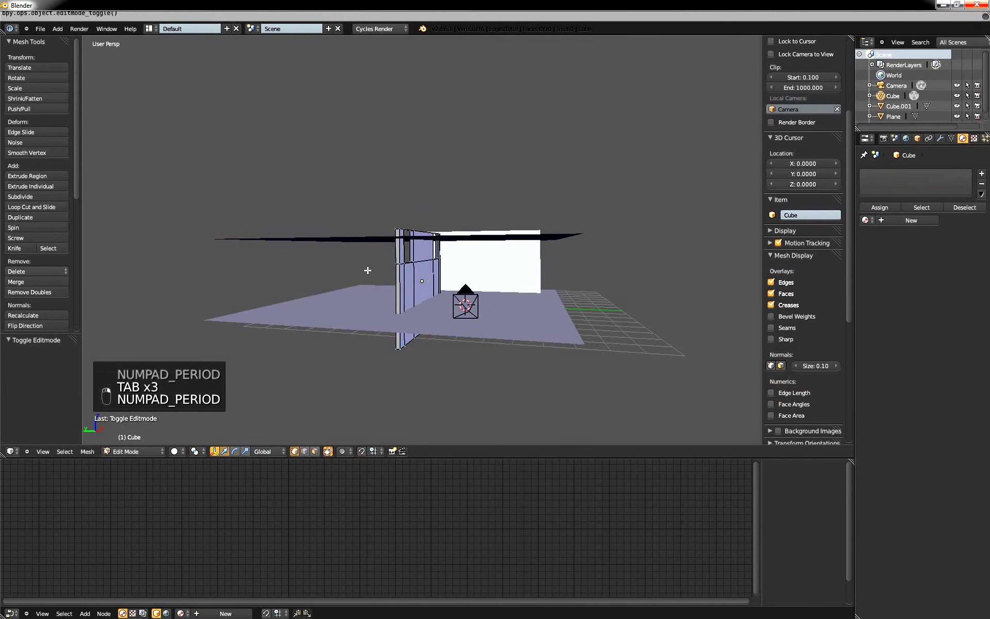
Select the four corner vertices on the left opening's side next to the centre panel and fill them with a face.
{"action": "right_click", "coordinate": [414, 262]}
{"action": "key", "text": "KP_Decimal"}
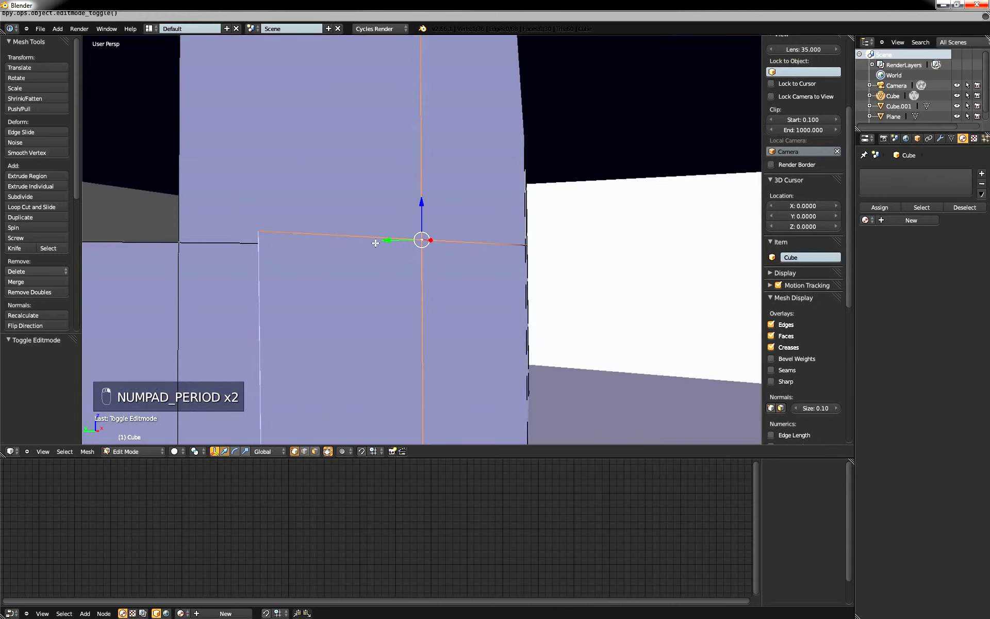
{"action": "middle_click_drag", "start_coordinate": [414, 261], "coordinate": [368, 240]}
{"action": "right_click", "coordinate": [385, 235], "text": "shift"}
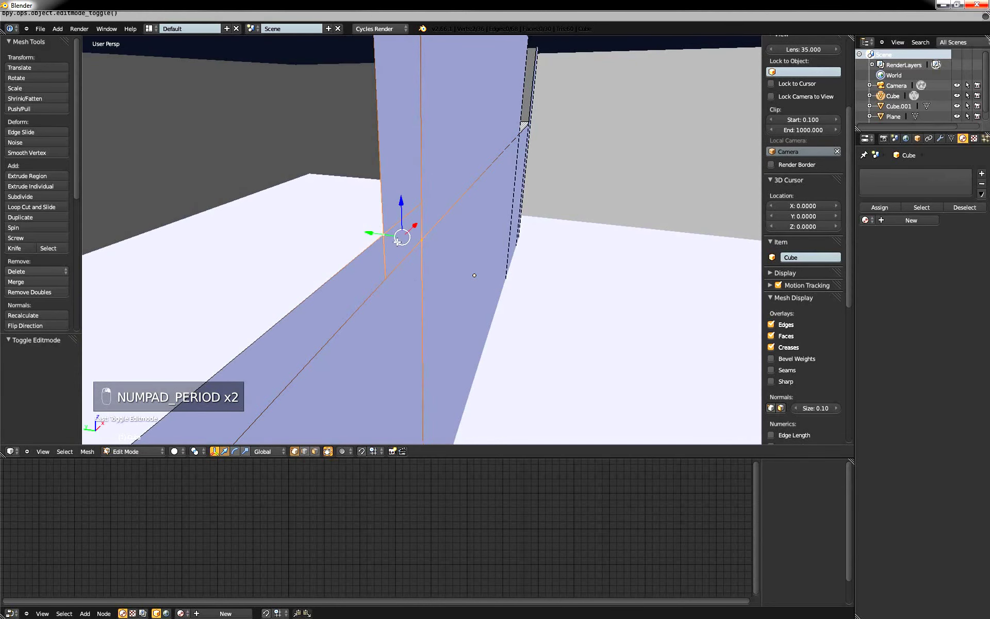
{"action": "middle_click_drag", "start_coordinate": [410, 270], "coordinate": [426, 187]}
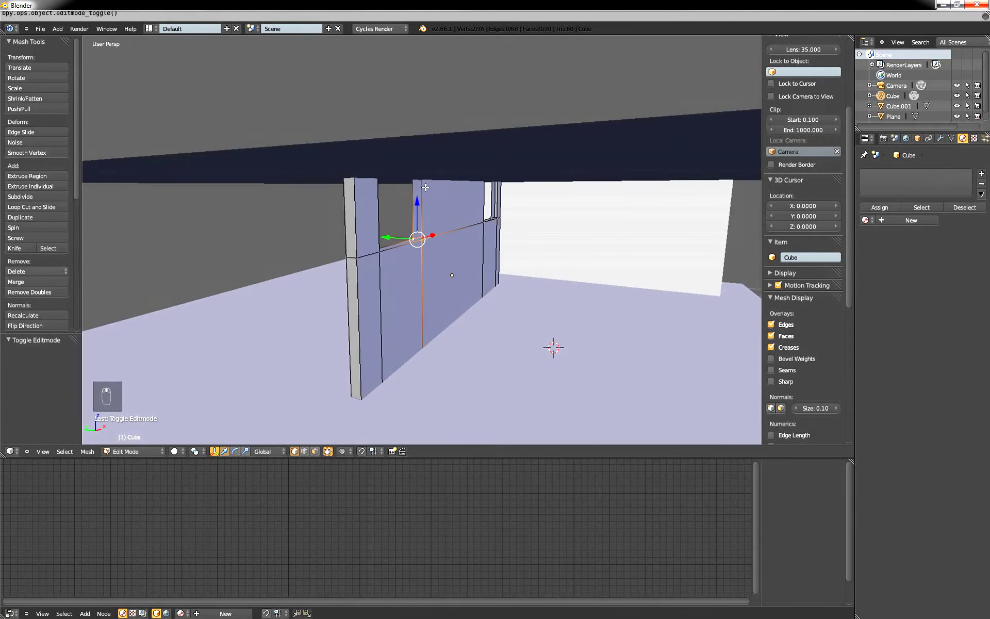
{"action": "key", "text": "z"}
{"action": "right_click", "coordinate": [422, 155], "text": "shift"}
{"action": "right_click", "coordinate": [415, 155], "text": "shift"}
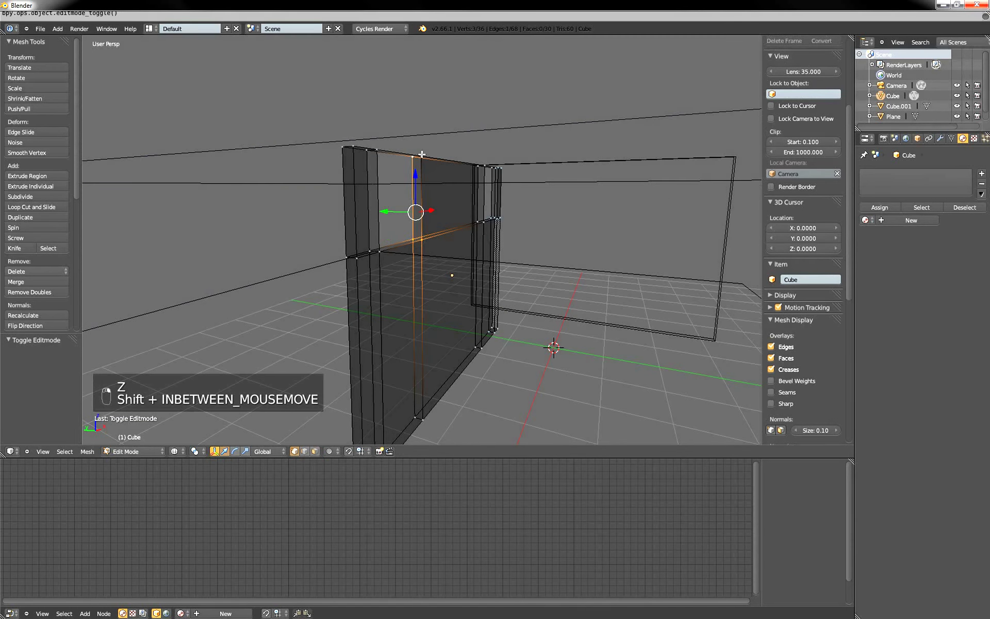
{"action": "middle_click_drag", "start_coordinate": [467, 190], "coordinate": [475, 203]}
{"action": "key", "text": "f"}
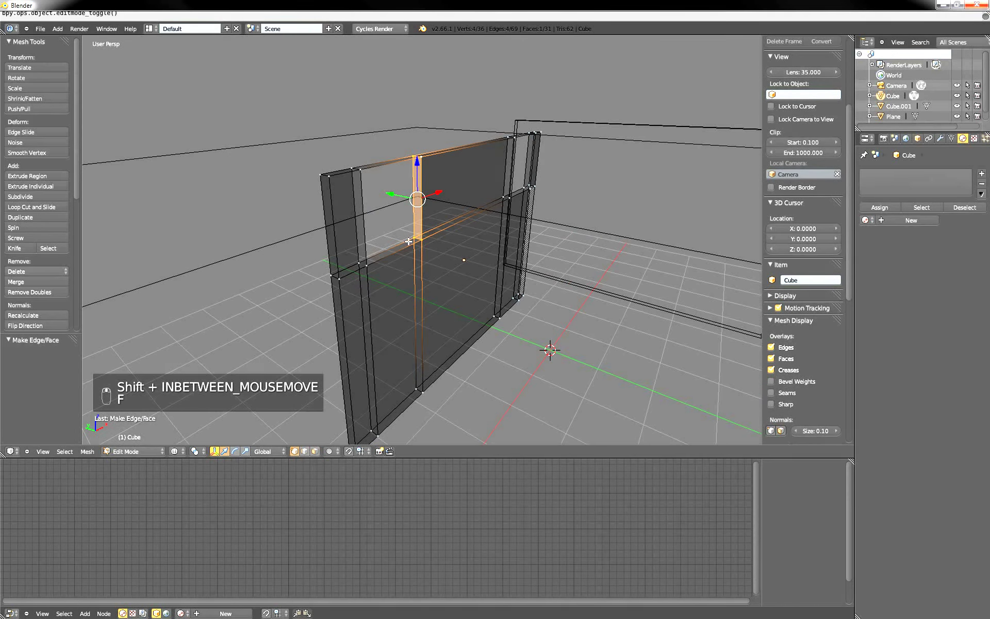
Select the four vertices along the left opening's lower edge and fill the sill with a face.
{"action": "middle_click_drag", "start_coordinate": [409, 242], "coordinate": [438, 247]}
{"action": "right_click", "coordinate": [419, 156], "text": "shift"}
{"action": "right_click", "coordinate": [414, 156], "text": "shift"}
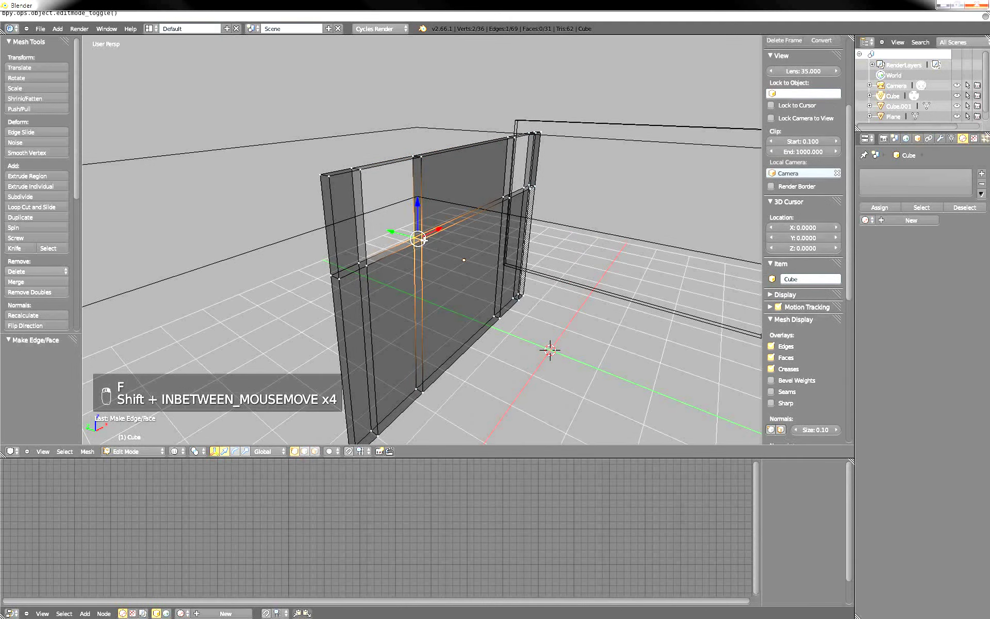
{"action": "middle_click_drag", "start_coordinate": [374, 245], "coordinate": [350, 200]}
{"action": "right_click", "coordinate": [355, 230], "text": "shift"}
{"action": "key", "text": "f"}
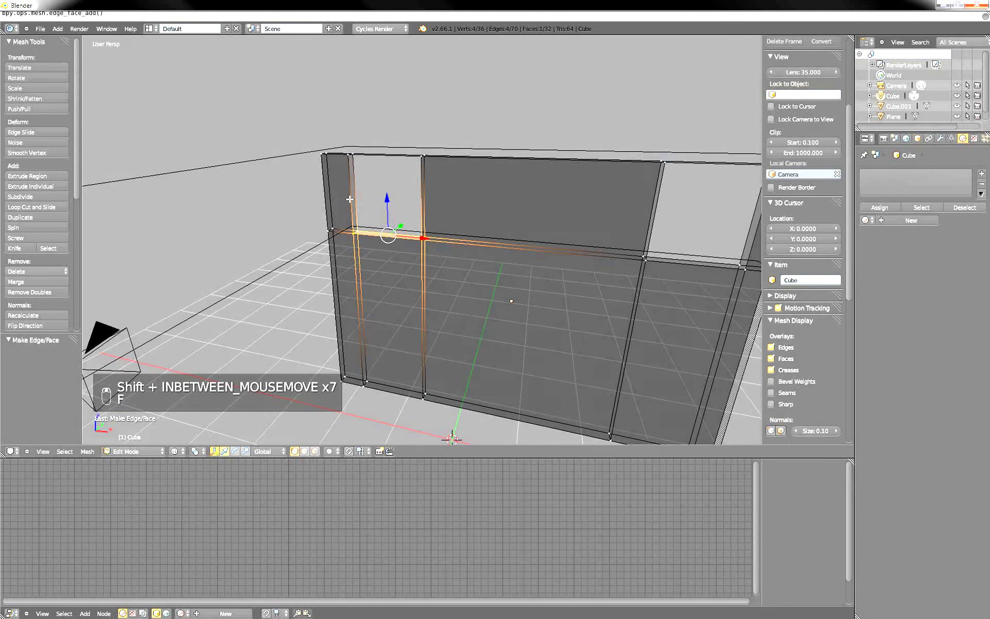
Fill the left opening's outer side, nearest the wall's end, with a face and check it in solid shading.
{"action": "right_click", "coordinate": [349, 151], "text": "shift"}
{"action": "right_click", "coordinate": [414, 256], "text": "shift"}
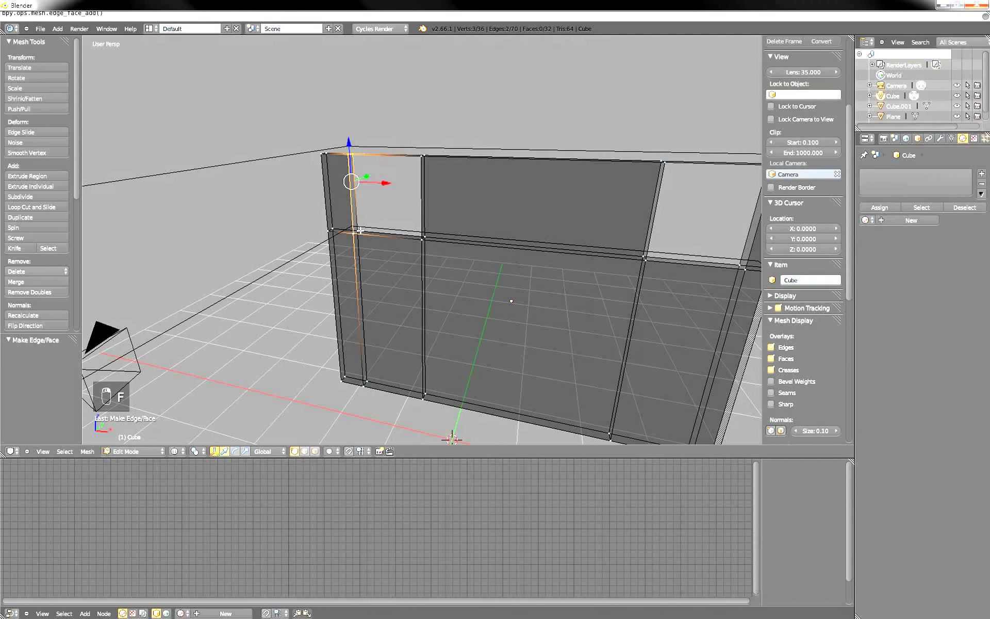
{"action": "key", "text": "f"}
{"action": "middle_click_drag", "start_coordinate": [398, 303], "coordinate": [409, 185]}
{"action": "key", "text": "z"}
{"action": "mouse_move", "coordinate": [404, 223]}
{"action": "middle_mouse_down"}
{"action": "mouse_move", "coordinate": [453, 187]}
{"action": "mouse_move", "coordinate": [440, 223]}
{"action": "mouse_move", "coordinate": [388, 213]}
{"action": "mouse_move", "coordinate": [528, 256]}
{"action": "mouse_move", "coordinate": [626, 217]}
{"action": "mouse_move", "coordinate": [604, 220]}
{"action": "middle_mouse_up"}
{"action": "key", "text": "z"}
Select the four vertices along the right opening's lower edge and fill the sill with a face.
{"action": "right_click", "coordinate": [604, 221]}
{"action": "key", "text": "KP_Decimal"}
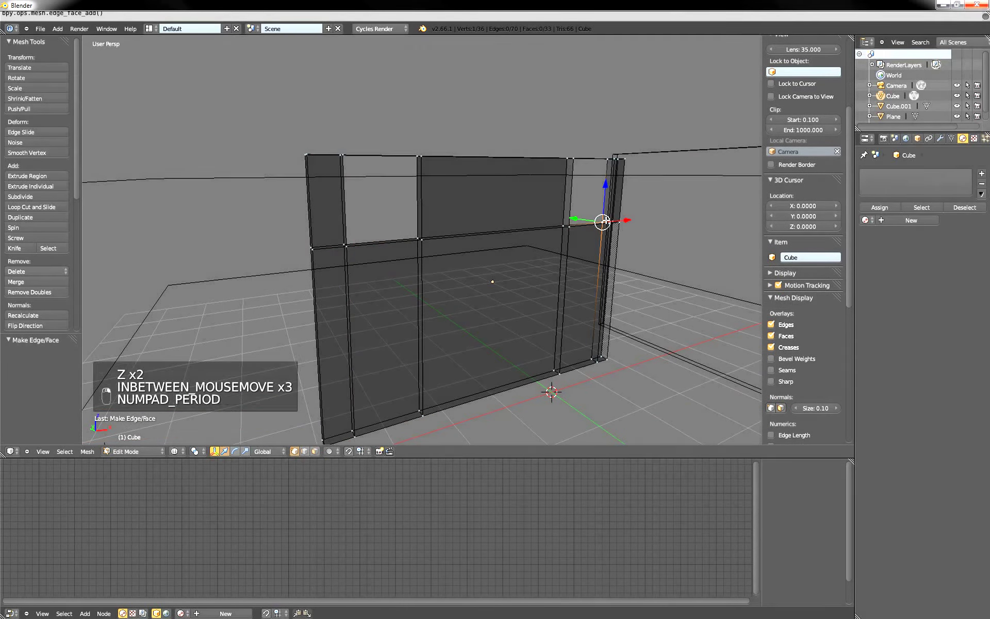
{"action": "middle_click_drag", "start_coordinate": [499, 237], "coordinate": [393, 282]}
{"action": "right_click", "coordinate": [393, 282], "text": "shift"}
{"action": "right_click", "coordinate": [392, 284], "text": "shift"}
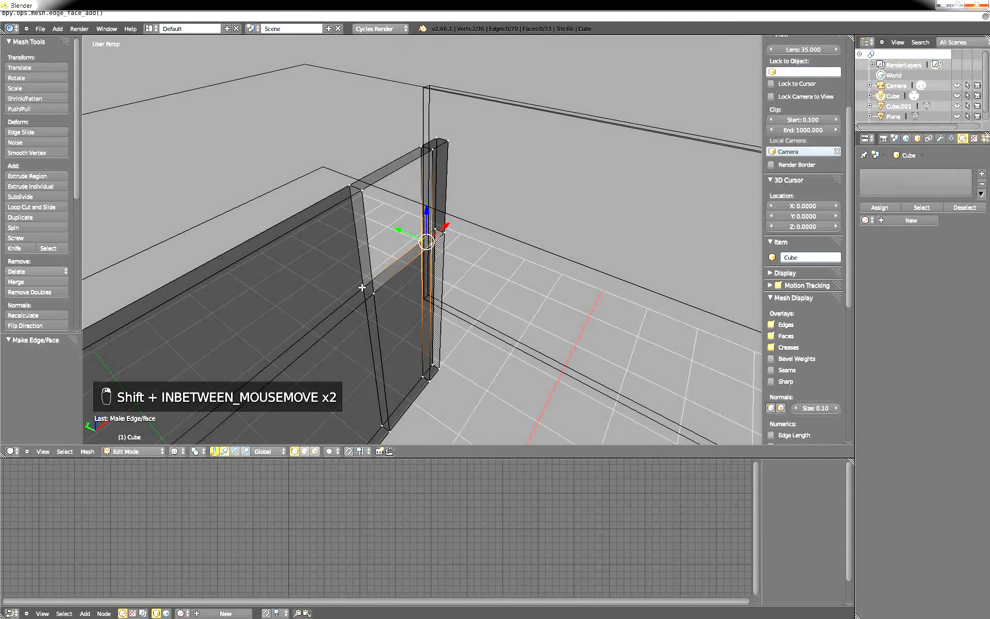
{"action": "right_click", "coordinate": [395, 305], "text": "shift"}
{"action": "key", "text": "f"}
Fill the right opening's outer side, nearest the wall's end, with a face.
{"action": "middle_click_drag", "start_coordinate": [434, 301], "coordinate": [428, 244]}
{"action": "right_click", "coordinate": [427, 244]}
{"action": "right_click", "coordinate": [427, 155], "text": "shift"}
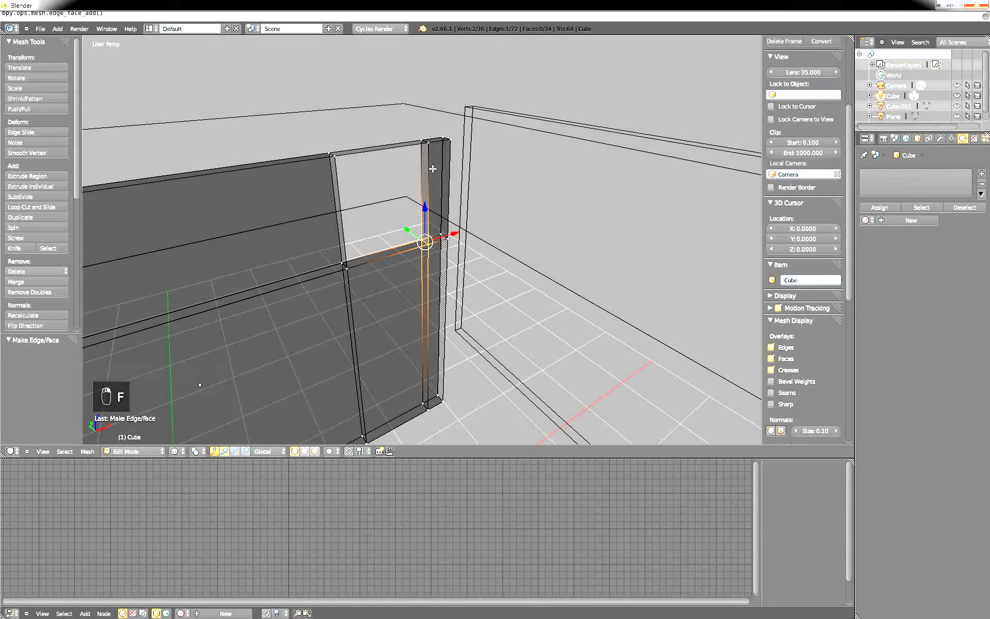
{"action": "middle_click_drag", "start_coordinate": [436, 157], "coordinate": [330, 164]}
Select the four corner vertices on the right opening's side next to the centre panel and fill them with a face.
{"action": "right_click", "coordinate": [330, 164], "text": "shift"}
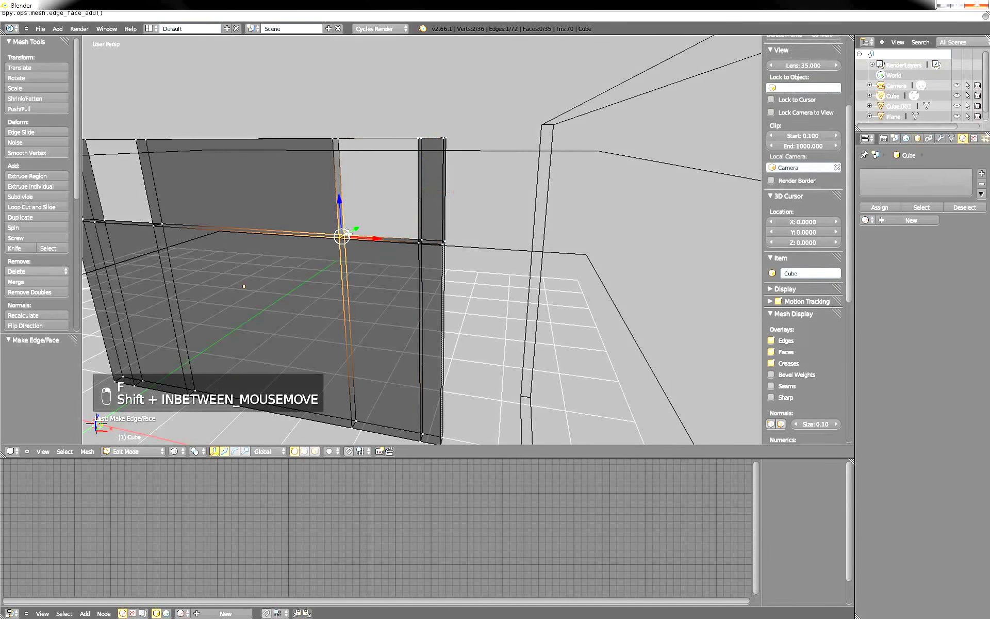
{"action": "right_click", "coordinate": [359, 149], "text": "shift"}
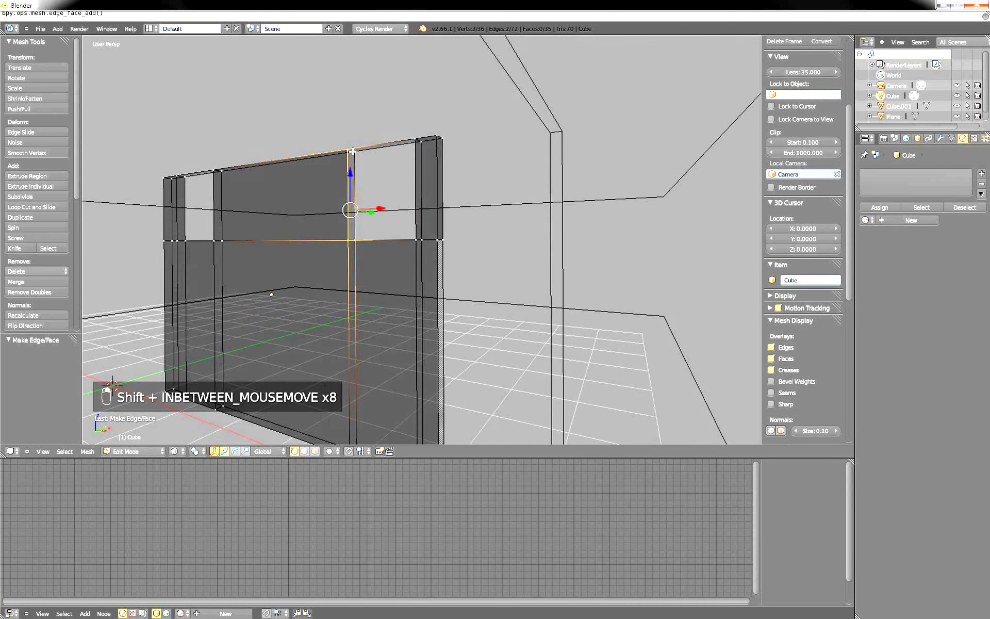
{"action": "key", "text": "f"}
{"action": "middle_click_drag", "start_coordinate": [370, 175], "coordinate": [400, 184]}
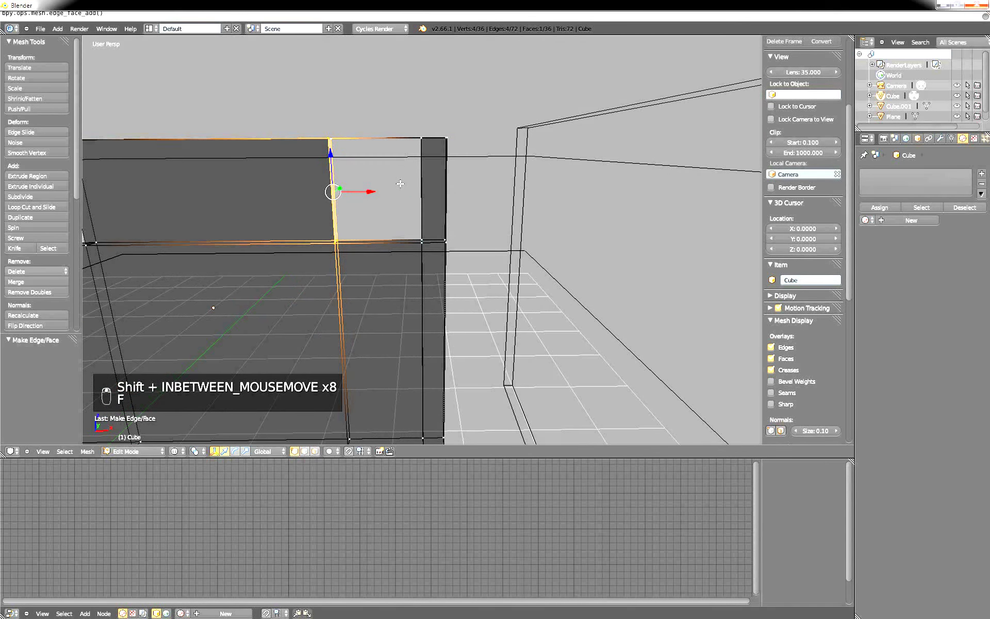
{"action": "key", "text": "KP_3"}
{"action": "key", "text": "KP_2"}
{"action": "key", "text": "KP_1"}
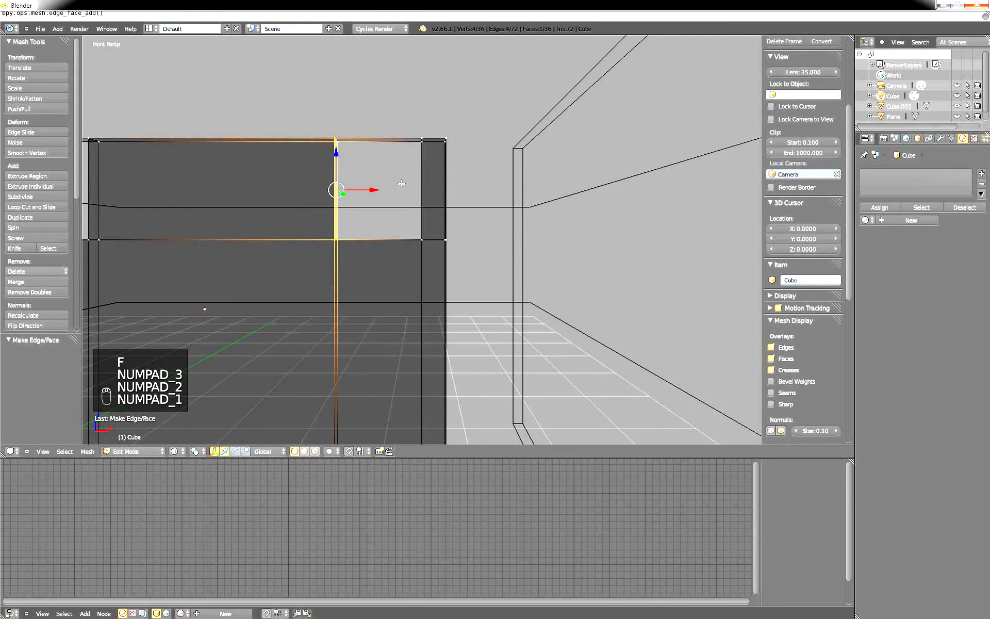
{"action": "scroll", "coordinate": [386, 241], "scroll_direction": "down", "scroll_amount": 6}
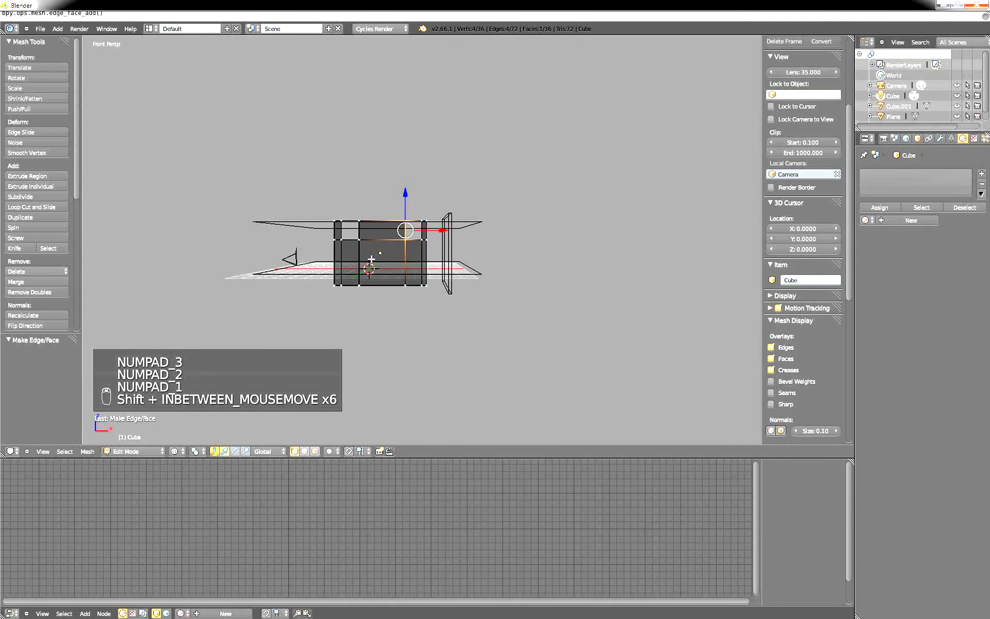
Clear the mesh selection and examine the wall's finished window openings in wireframe, solid shading and the camera view.
{"action": "scroll", "coordinate": [356, 233], "scroll_direction": "up", "scroll_amount": 5}
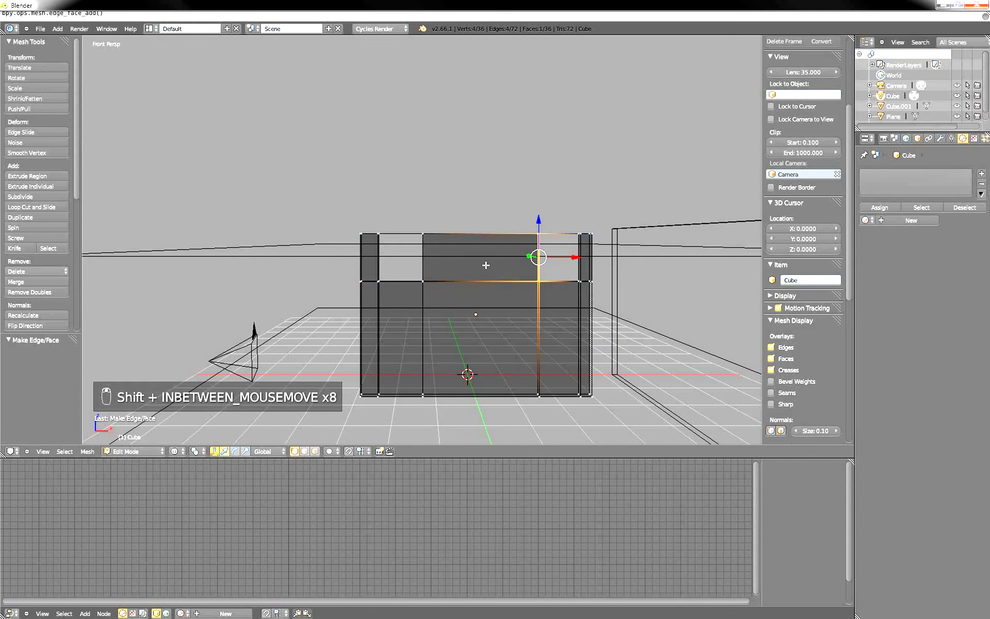
{"action": "middle_click_drag", "start_coordinate": [485, 265], "coordinate": [491, 209], "text": "shift"}
{"action": "middle_click_drag", "start_coordinate": [251, 229], "coordinate": [311, 216]}
{"action": "middle_click_drag", "start_coordinate": [352, 251], "coordinate": [339, 264], "text": "shift"}
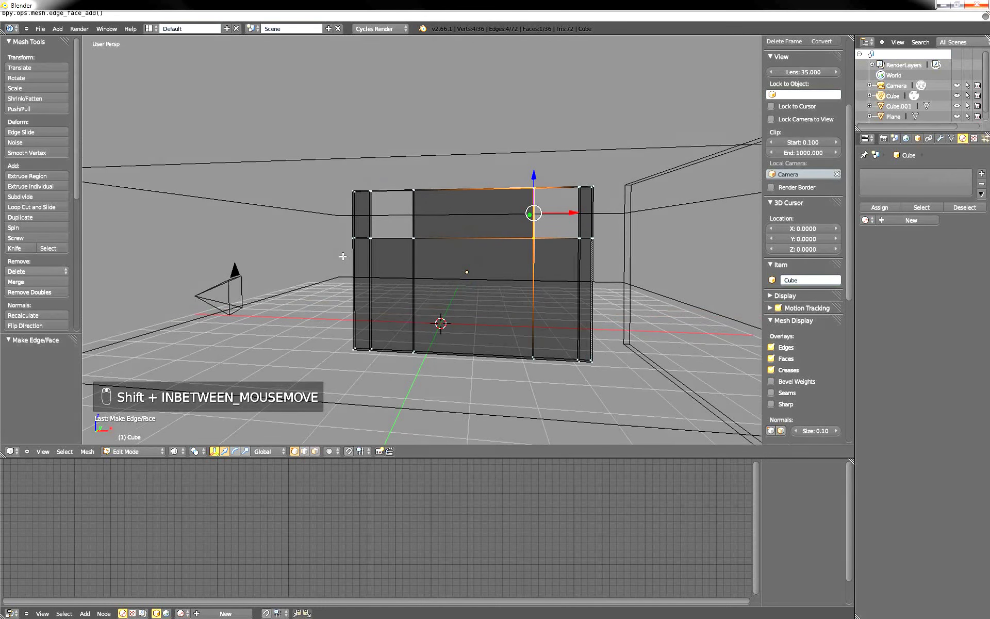
{"action": "key", "text": "a"}
{"action": "key", "text": "a"}
{"action": "key", "text": "a"}
{"action": "key", "text": "a"}
{"action": "key", "text": "a"}
{"action": "scroll", "coordinate": [805, 232], "scroll_direction": "down", "scroll_amount": 3}
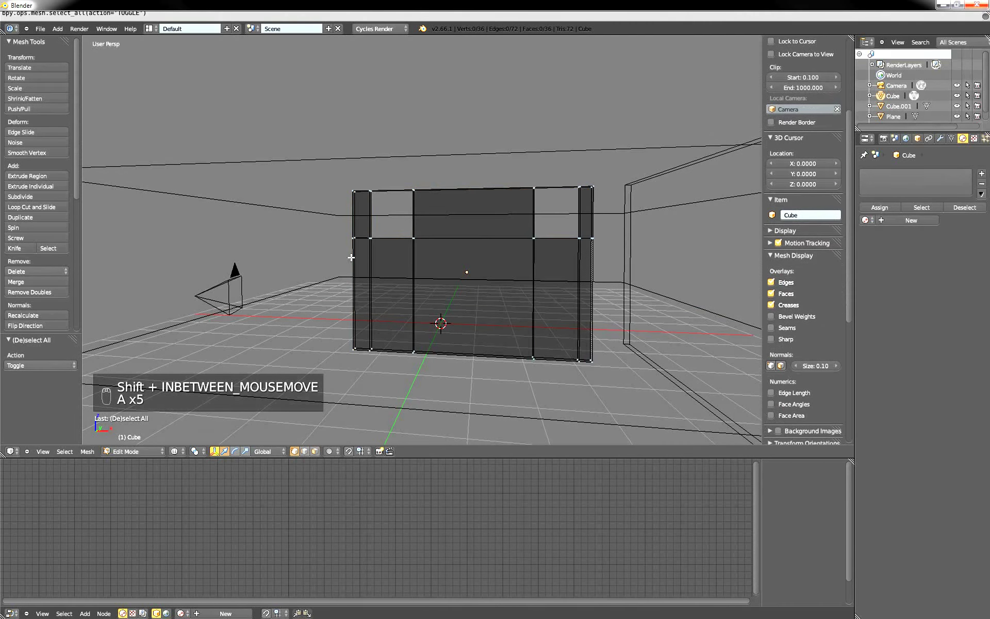
{"action": "key", "text": "Tab"}
{"action": "key", "text": "a"}
{"action": "key", "text": "a"}
{"action": "key", "text": "a"}
{"action": "key", "text": "a"}
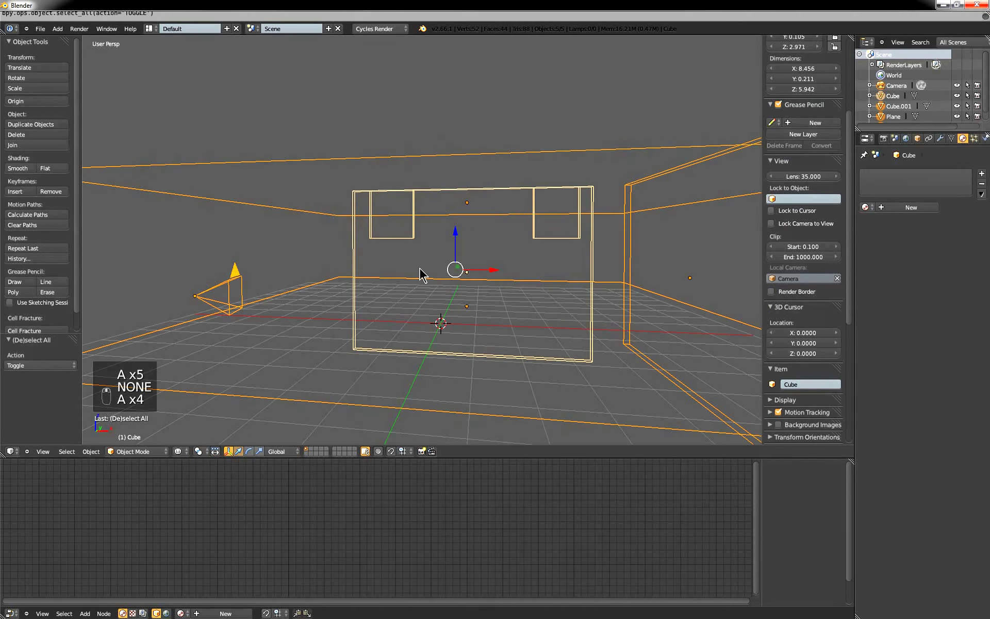
{"action": "middle_click_drag", "start_coordinate": [423, 288], "coordinate": [396, 299]}
{"action": "key", "text": "Tab"}
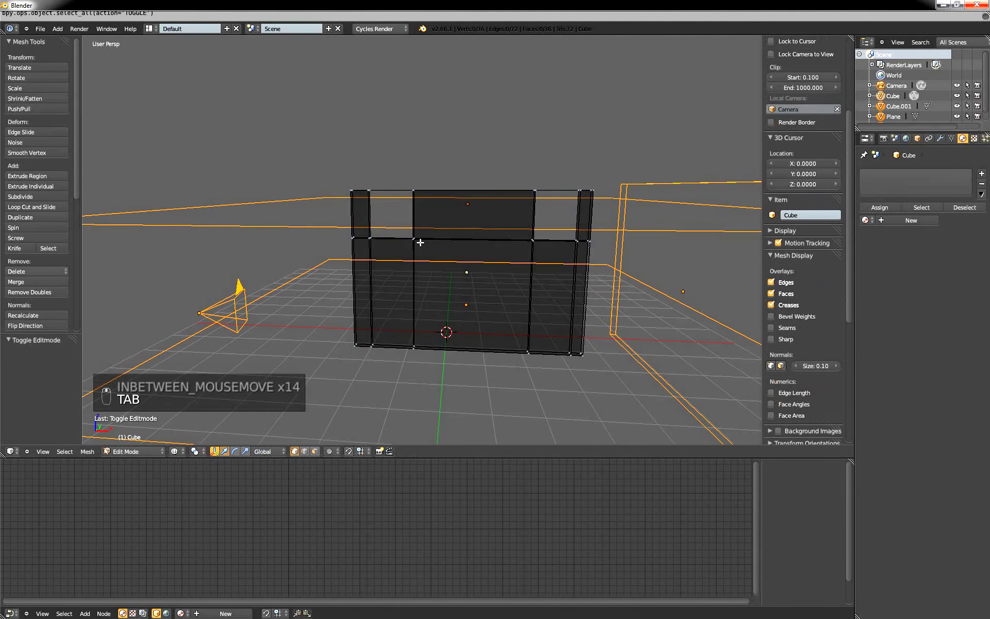
{"action": "key", "text": "z"}
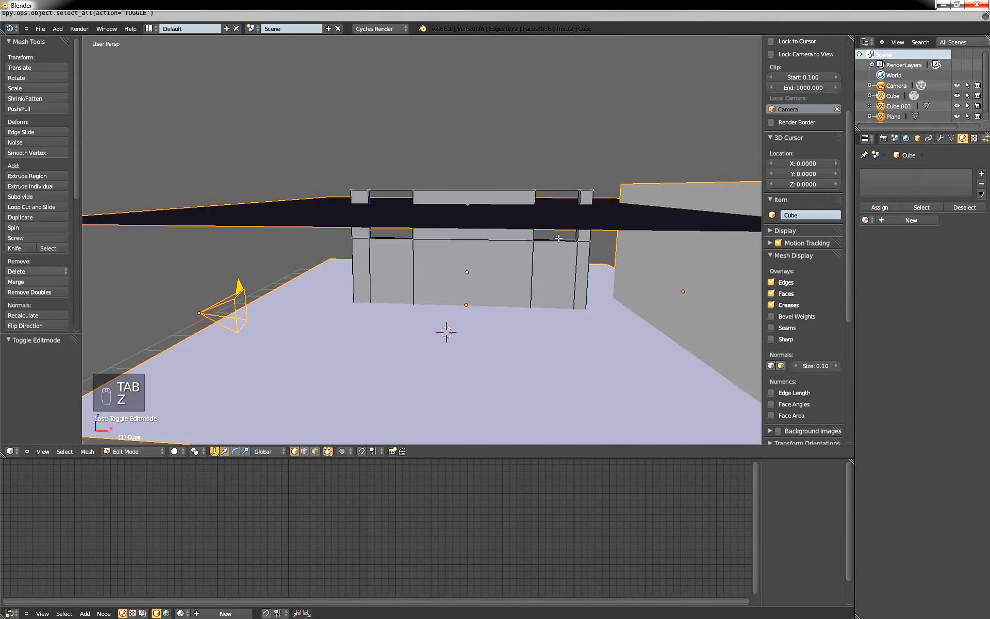
{"action": "key", "text": "KP_0"}
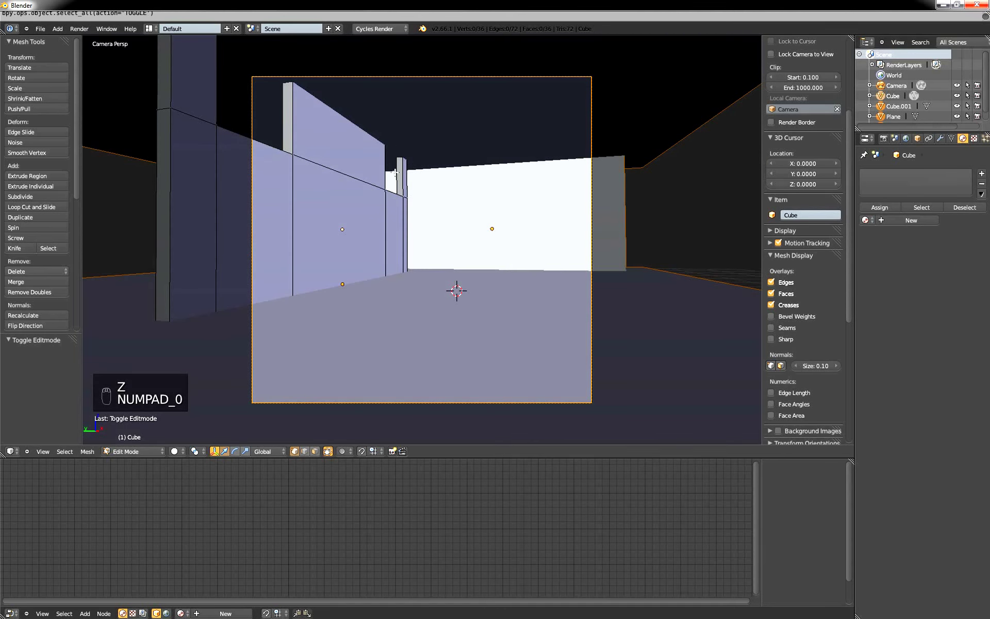
Leave mesh editing and select the wall with the window openings as an object.
{"action": "key", "text": "Tab"}
{"action": "right_click", "coordinate": [392, 272]}
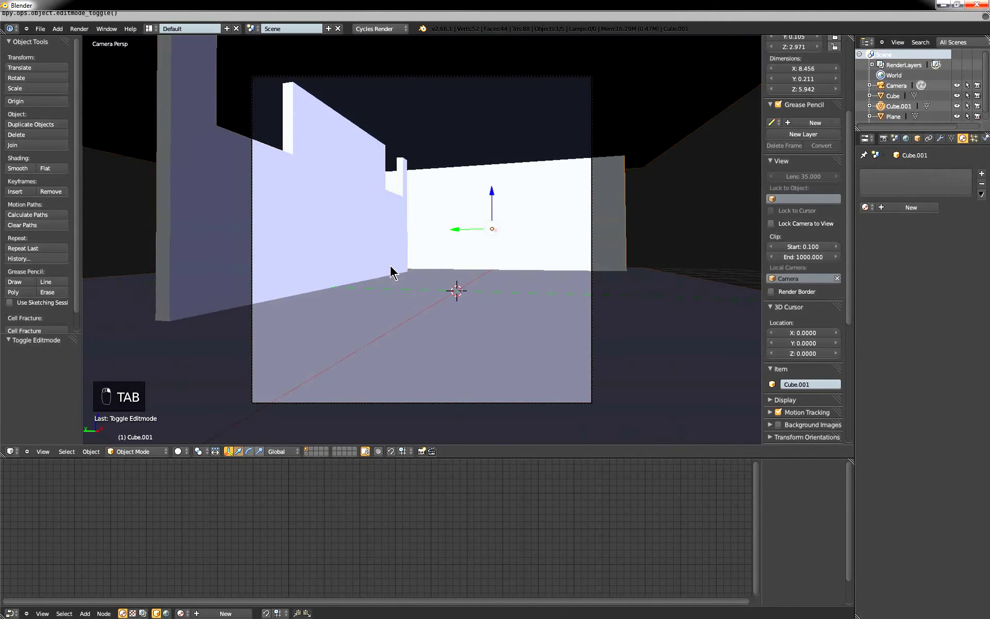
{"action": "right_click", "coordinate": [369, 252]}
{"action": "key", "text": "shift+a"}
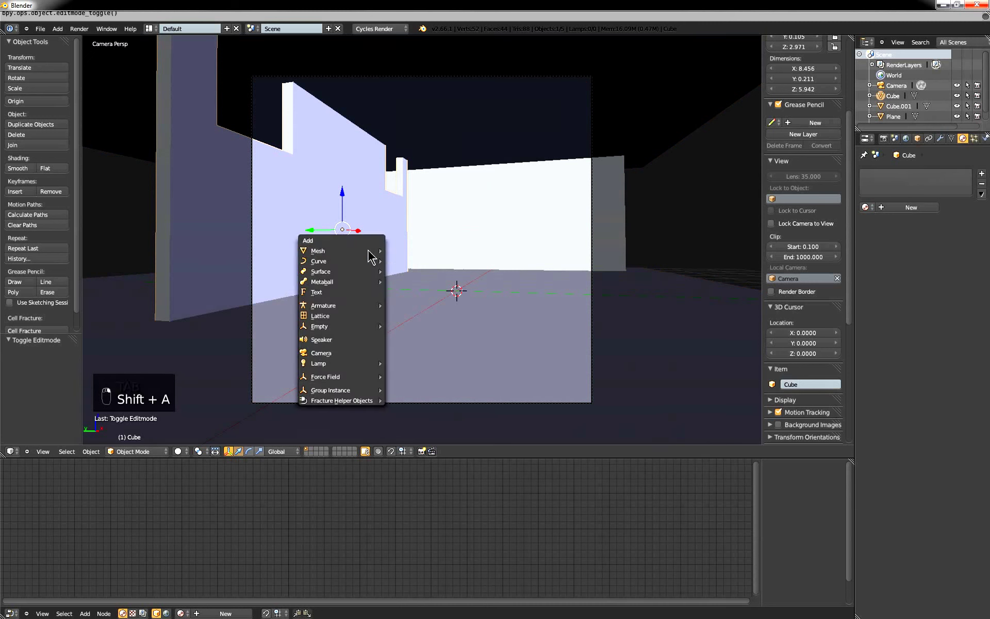
{"action": "key", "text": "shift+d"}
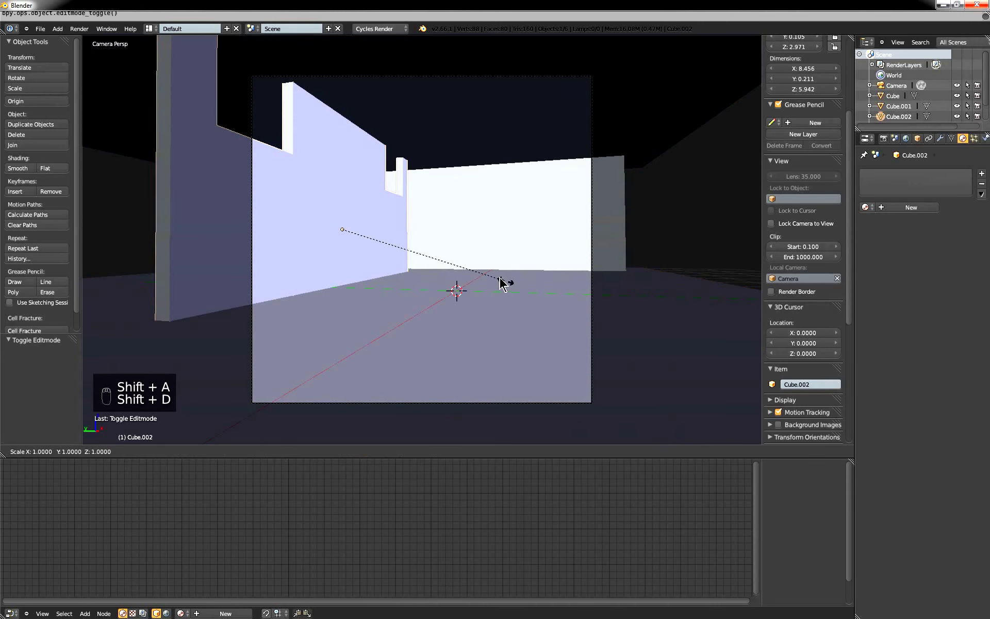
{"action": "right_click", "coordinate": [497, 265]}
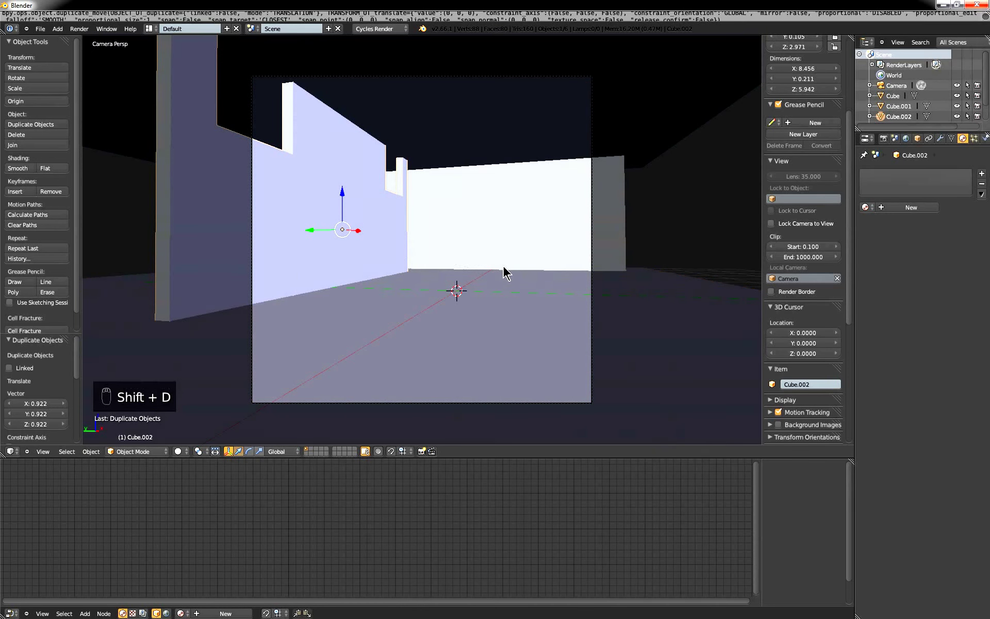
{"action": "key", "text": "Delete"}
{"action": "key", "text": "Delete"}
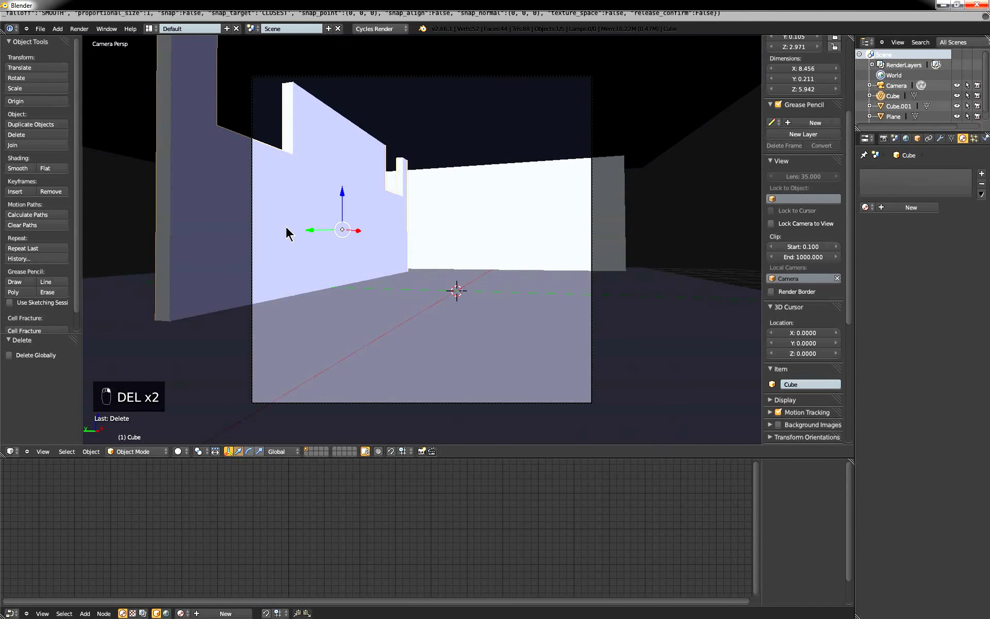
Snap the 3D cursor to the selected window wall and add a mesh cube there.
{"action": "key", "text": "shift+a"}
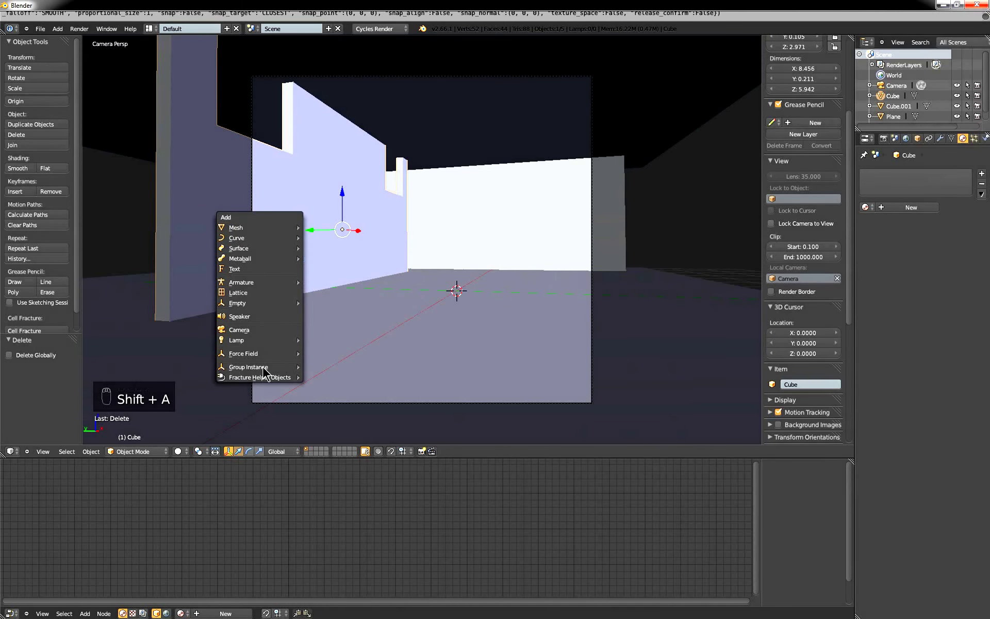
{"action": "key", "text": "shift+s"}
{"action": "key", "text": "shift+s"}
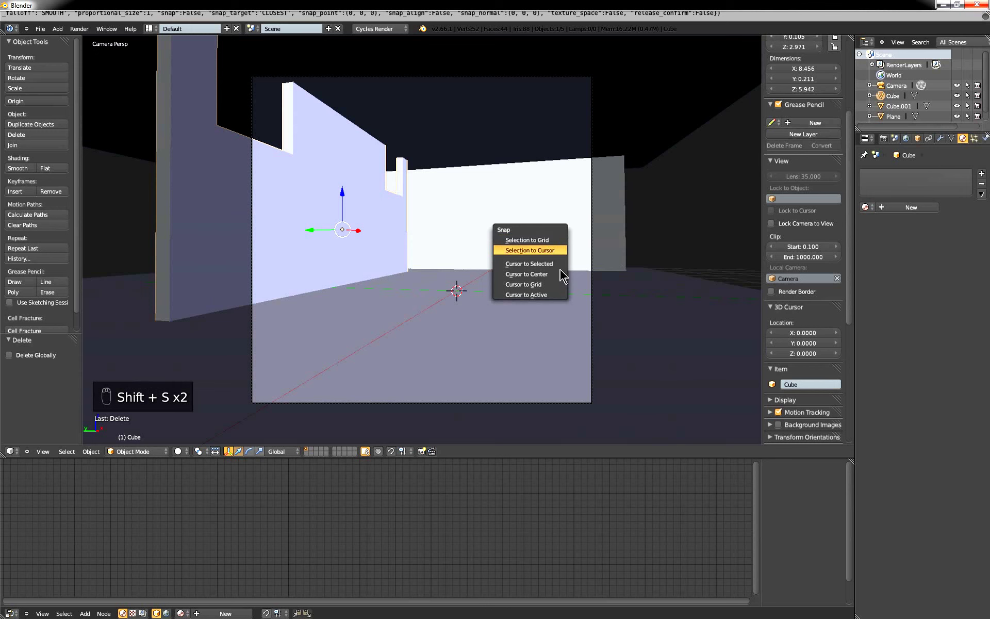
{"action": "left_click", "coordinate": [529, 264]}
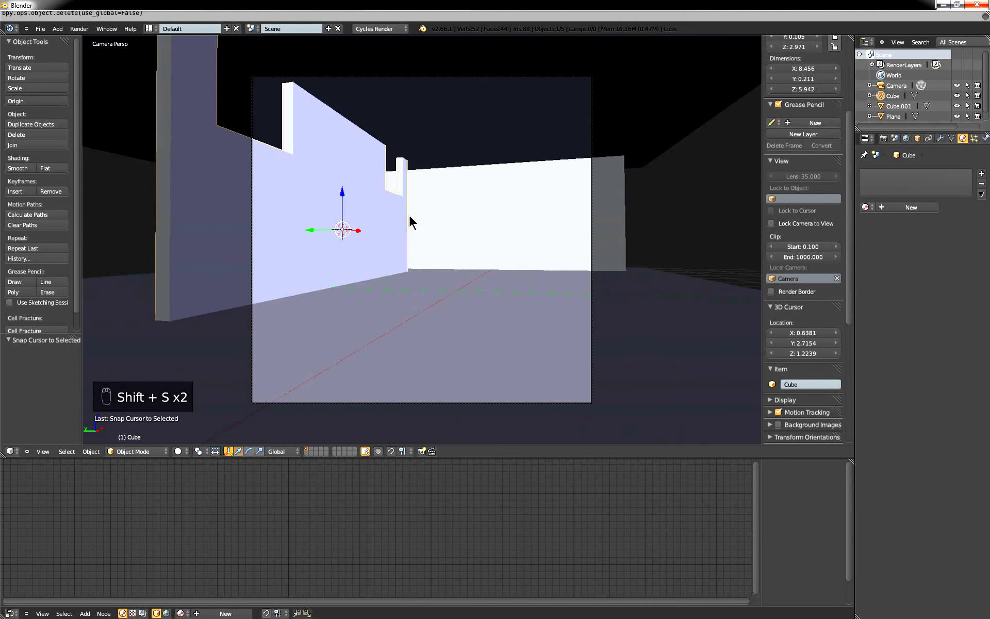
{"action": "key", "text": "shift+a"}
{"action": "mouse_move", "coordinate": [415, 218]}
{"action": "left_click", "coordinate": [462, 226]}
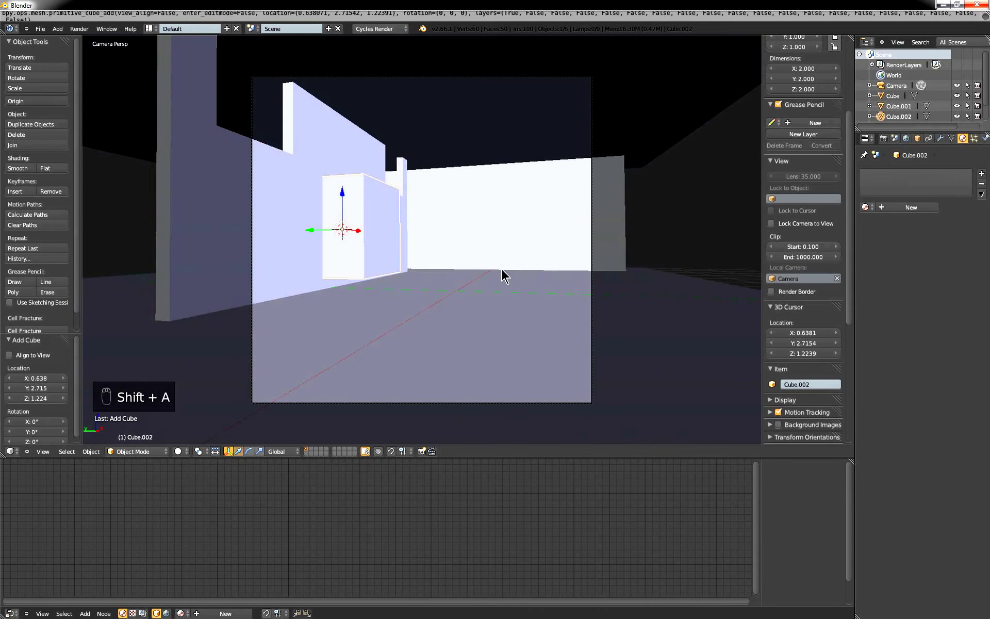
Flatten the cube along Y to a panel about 0.084 thick and move it about 0.515 in front of the wall.
{"action": "key", "text": "s"}
{"action": "key", "text": "y"}
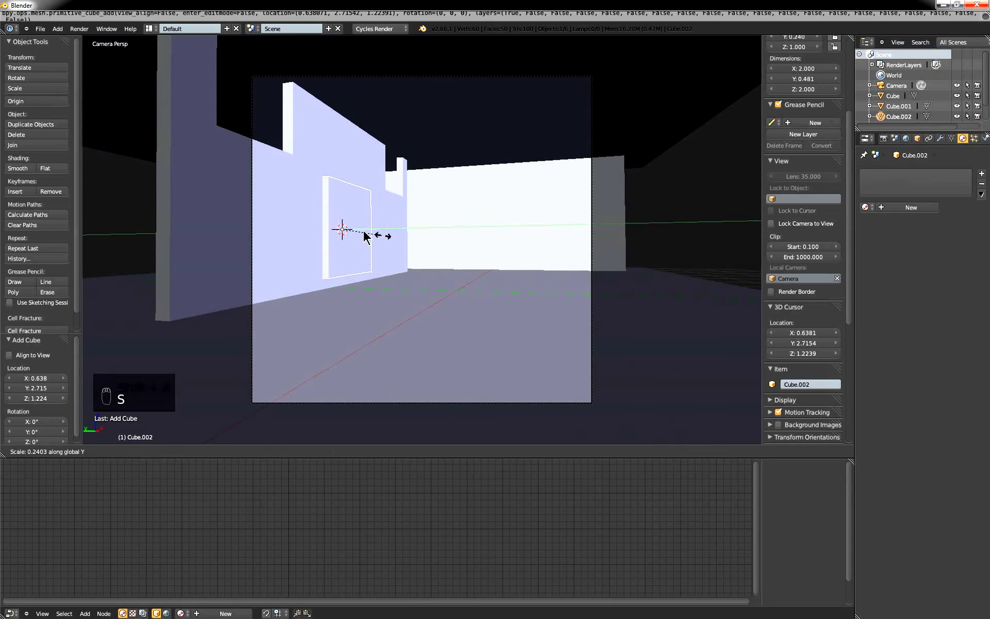
{"action": "left_click", "coordinate": [353, 236]}
{"action": "left_click_drag", "start_coordinate": [305, 224], "coordinate": [327, 230]}
Shift the panel slightly along X on the wall and scale its height down to about 1.07.
{"action": "key", "text": "KP_Decimal"}
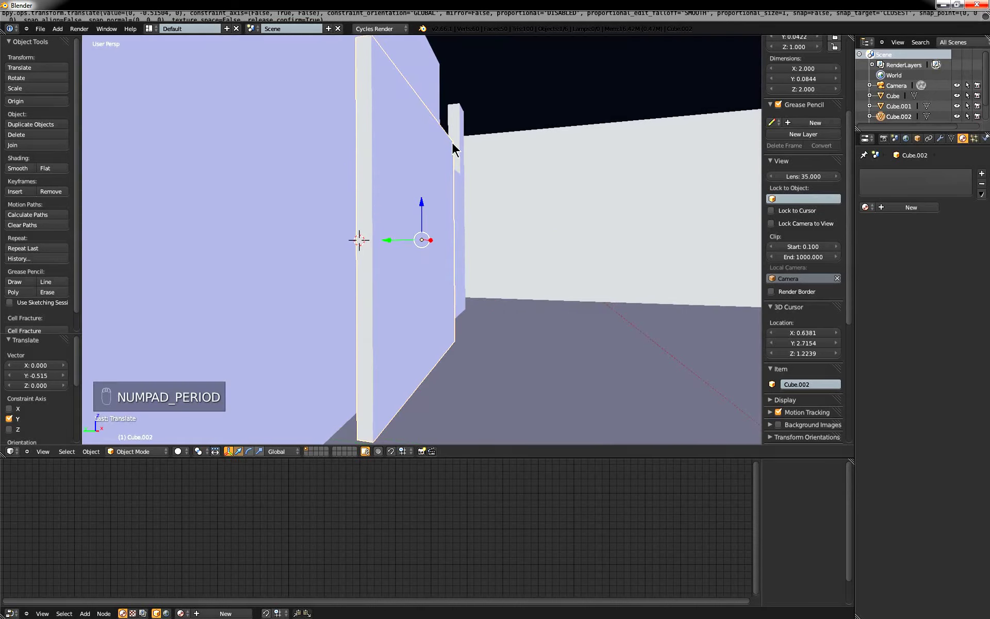
{"action": "middle_click_drag", "start_coordinate": [379, 258], "coordinate": [539, 250]}
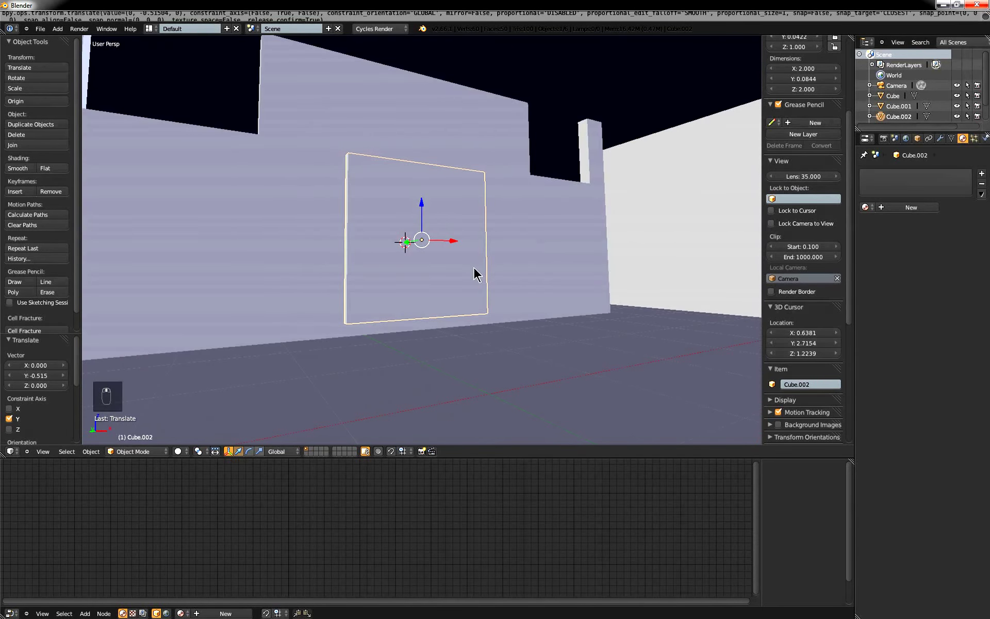
{"action": "mouse_move", "coordinate": [475, 267]}
{"action": "middle_mouse_down"}
{"action": "mouse_move", "coordinate": [444, 283]}
{"action": "mouse_move", "coordinate": [471, 258]}
{"action": "middle_mouse_up"}
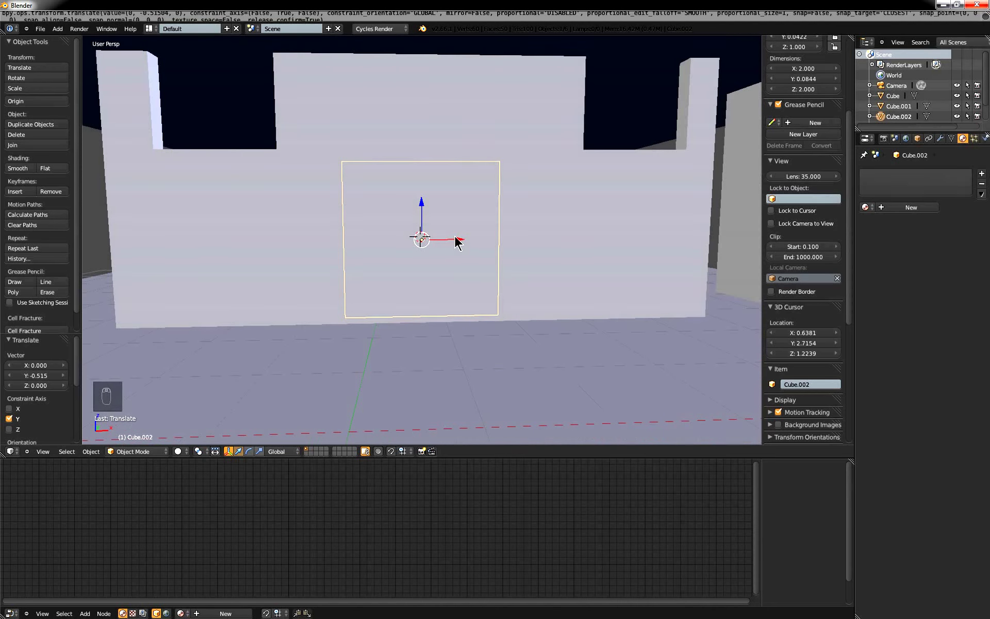
{"action": "left_click_drag", "start_coordinate": [455, 237], "coordinate": [468, 238]}
{"action": "middle_click_drag", "start_coordinate": [468, 238], "coordinate": [565, 308]}
{"action": "key", "text": "s"}
{"action": "key", "text": "z"}
{"action": "left_click", "coordinate": [500, 286]}
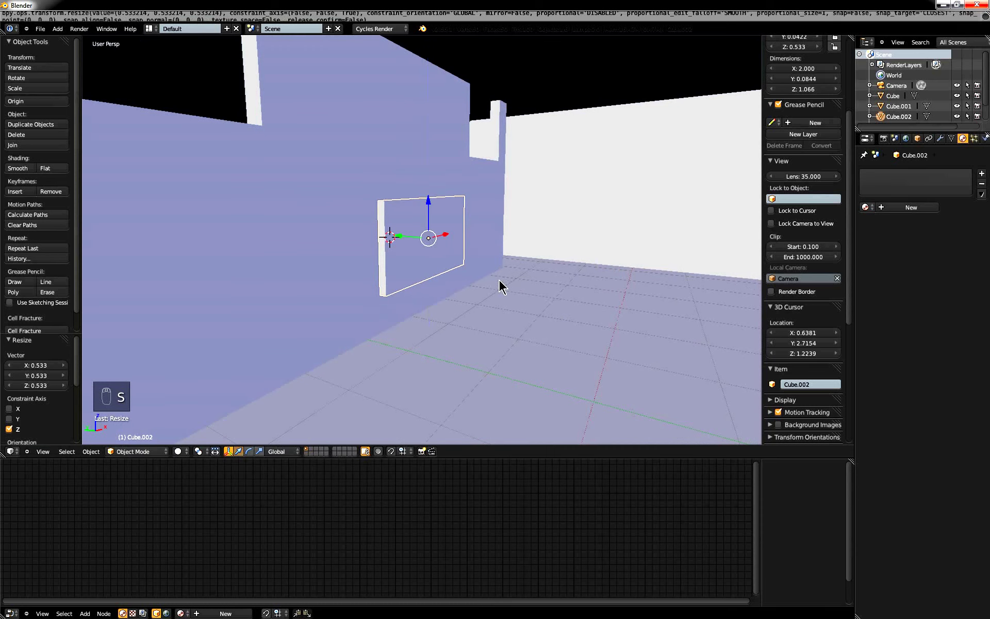
Enlarge the panel uniformly by about 1.57 and raise it about 0.22 along Z.
{"action": "key", "text": "s"}
{"action": "left_click", "coordinate": [474, 298]}
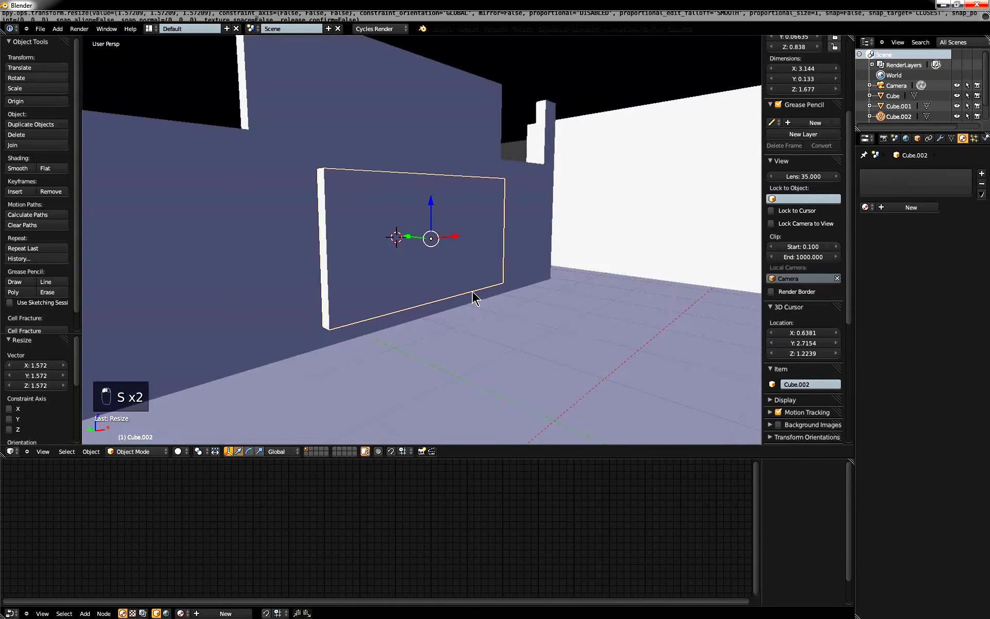
{"action": "middle_click_drag", "start_coordinate": [474, 299], "coordinate": [422, 203]}
{"action": "key", "text": "g"}
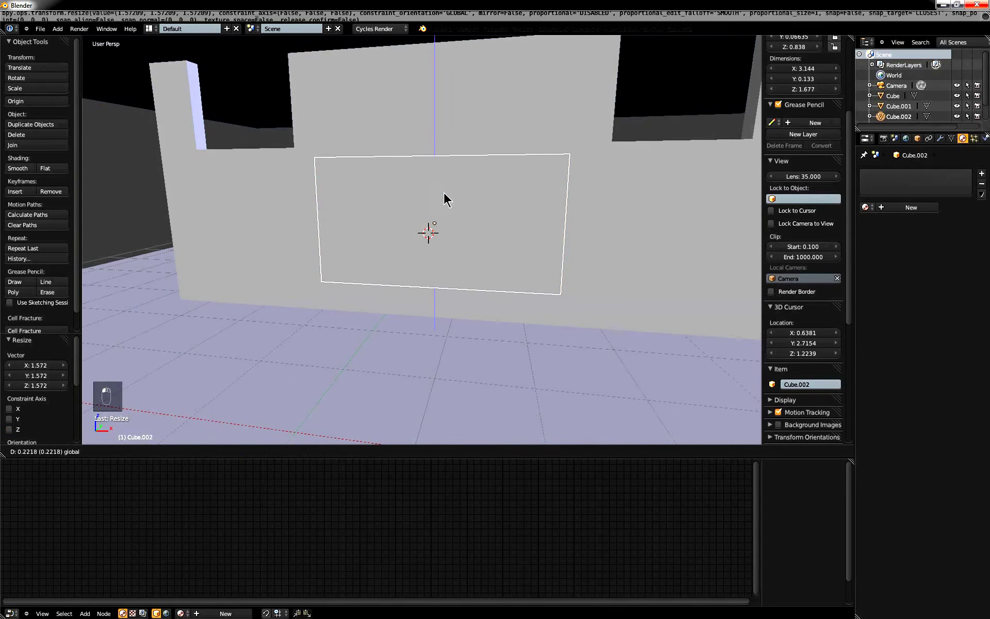
{"action": "left_click", "coordinate": [443, 192]}
Thin the panel along Y by a factor of about 0.6, to about 0.079 thick.
{"action": "middle_click_drag", "start_coordinate": [506, 243], "coordinate": [619, 264]}
{"action": "middle_click_drag", "start_coordinate": [538, 209], "coordinate": [497, 203]}
{"action": "key", "text": "s"}
{"action": "key", "text": "y"}
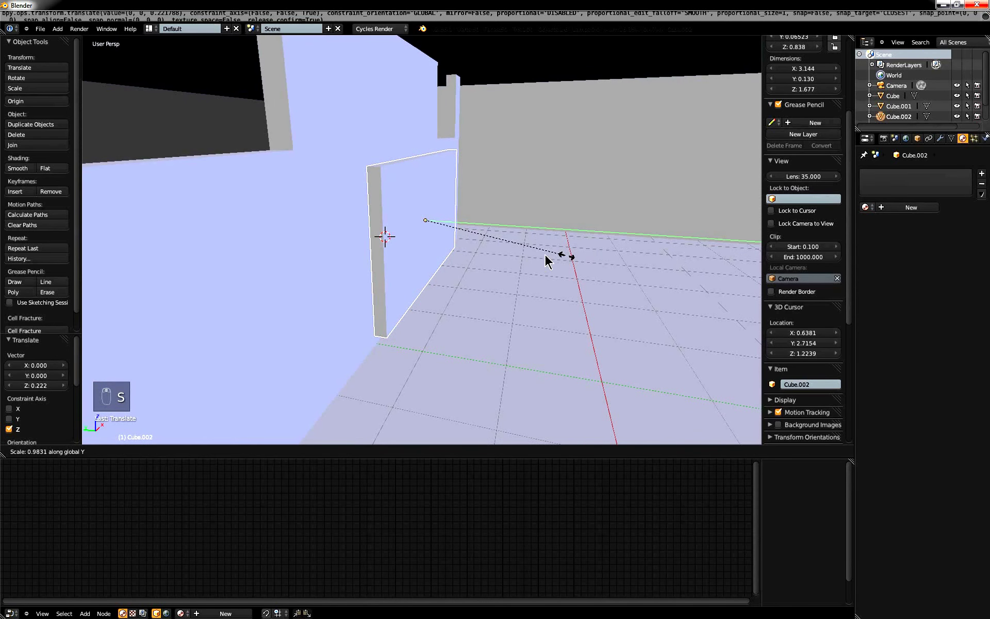
{"action": "left_click", "coordinate": [508, 251]}
Extrude the panel's wall-facing face about 0.164 towards the wall and scale it down to about 0.675 for a tapered back.
{"action": "middle_click_drag", "start_coordinate": [506, 252], "coordinate": [537, 252]}
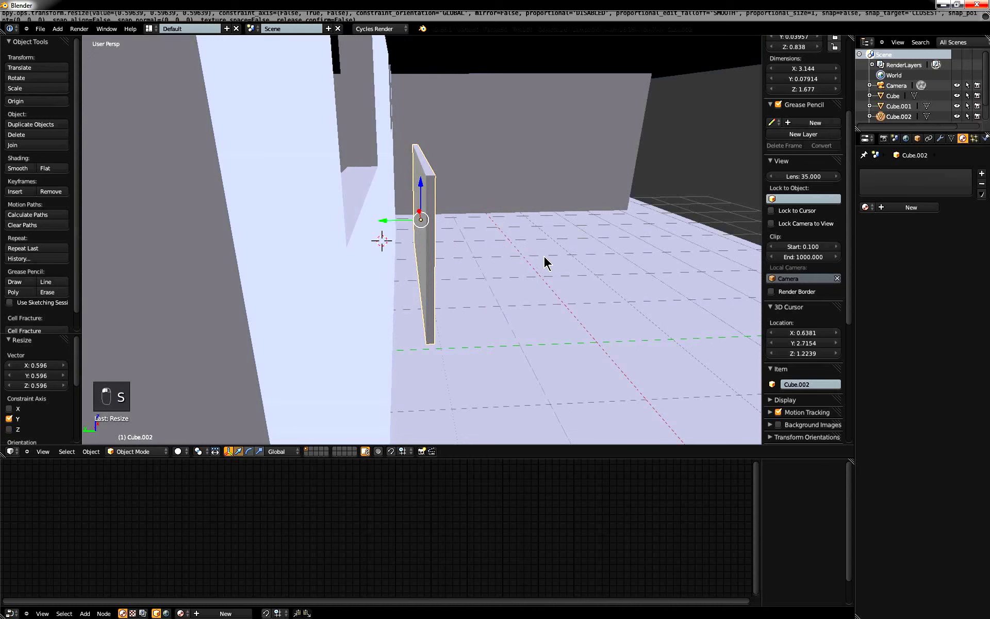
{"action": "key", "text": "Tab"}
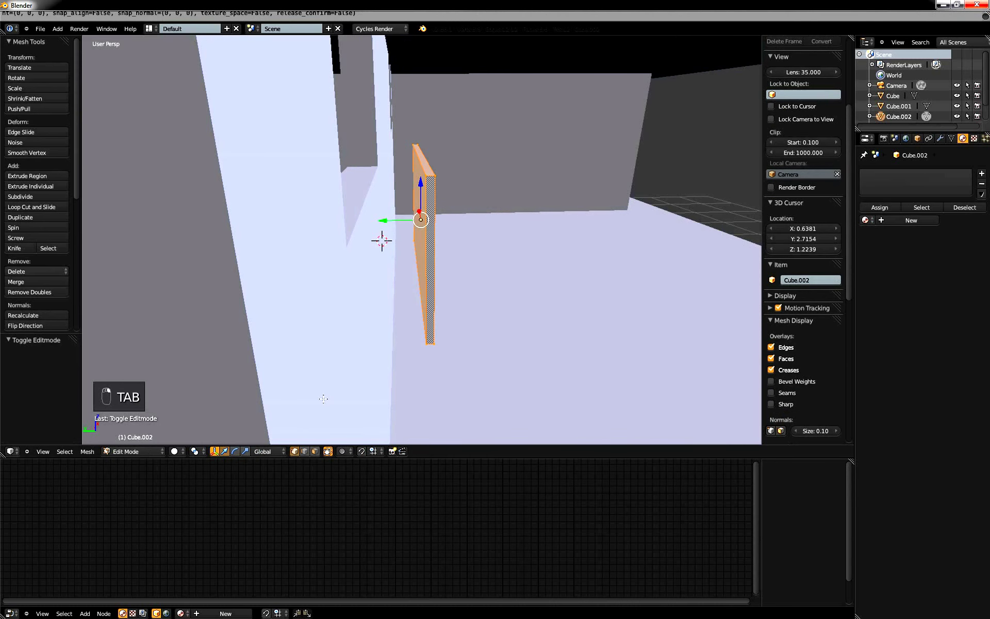
{"action": "left_click", "coordinate": [314, 452]}
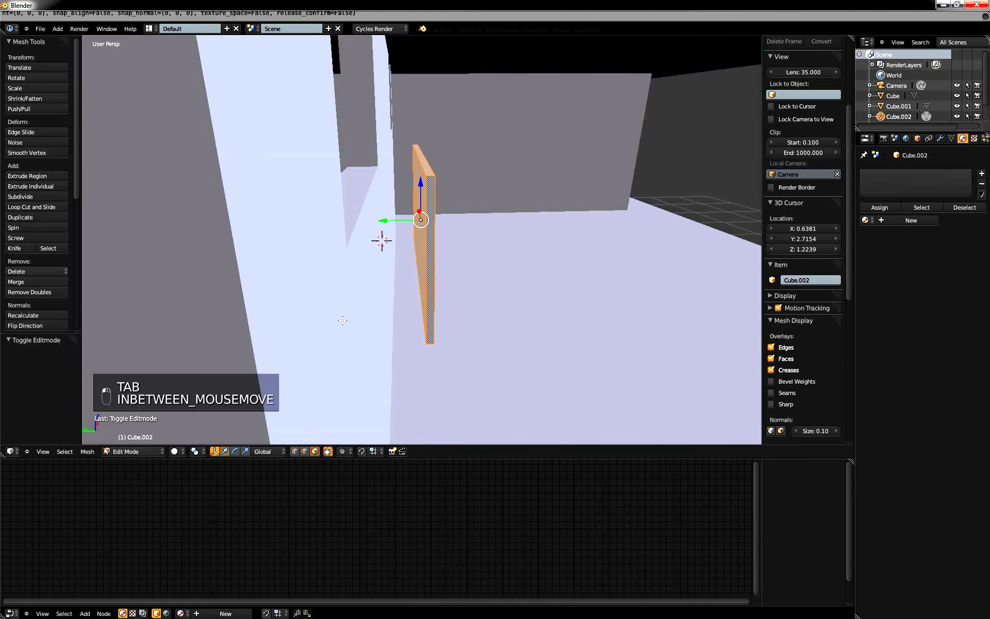
{"action": "right_click", "coordinate": [418, 232]}
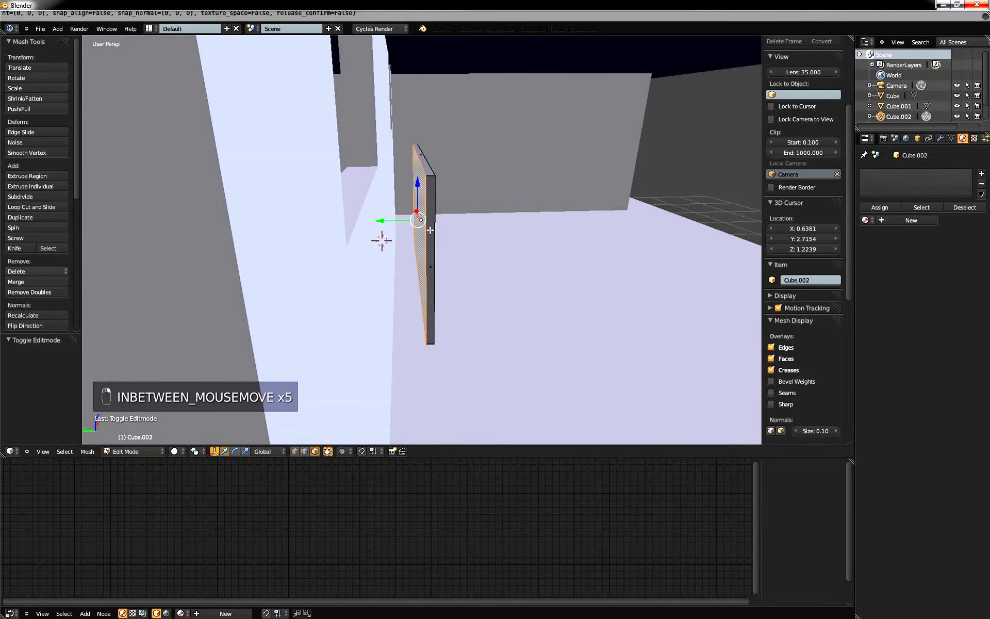
{"action": "key", "text": "e"}
{"action": "left_click", "coordinate": [555, 298]}
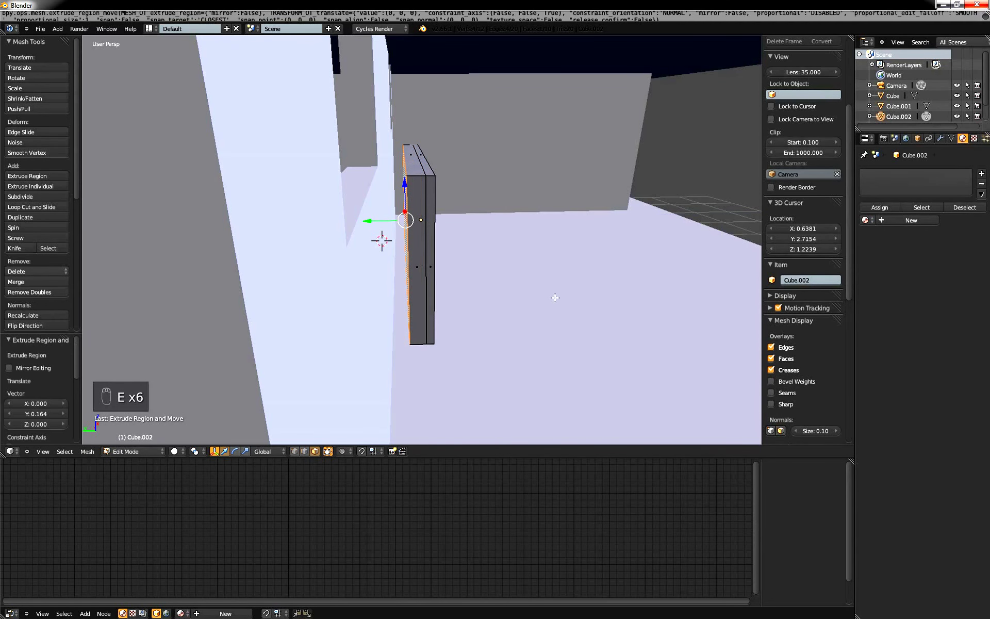
{"action": "key", "text": "s"}
{"action": "left_click", "coordinate": [506, 281]}
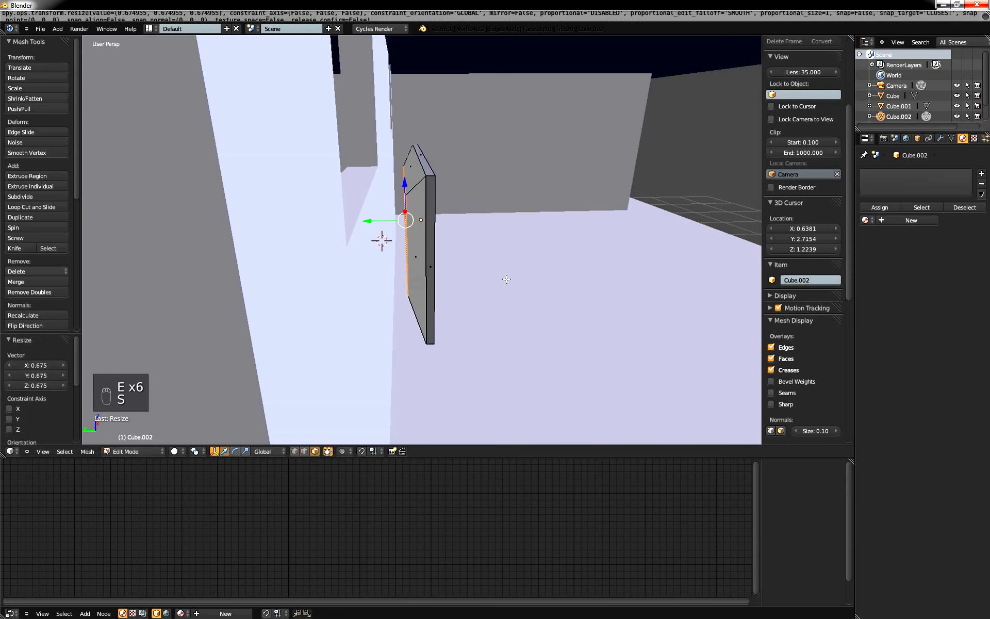
Move the whole panel about 0.33 along Y towards the wall and pull it back about 0.06 into the room.
{"action": "middle_click_drag", "start_coordinate": [506, 280], "coordinate": [419, 234]}
{"action": "key", "text": "g"}
{"action": "key", "text": "Tab"}
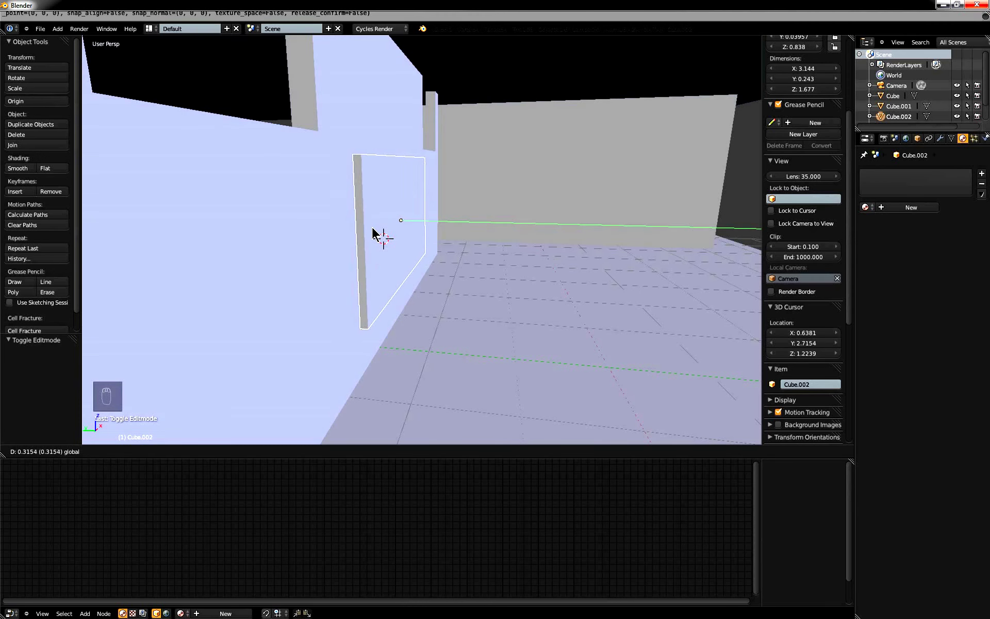
{"action": "left_click", "coordinate": [419, 237]}
{"action": "mouse_move", "coordinate": [419, 238]}
{"action": "middle_mouse_down"}
{"action": "mouse_move", "coordinate": [429, 243]}
{"action": "mouse_move", "coordinate": [408, 229]}
{"action": "middle_mouse_up"}
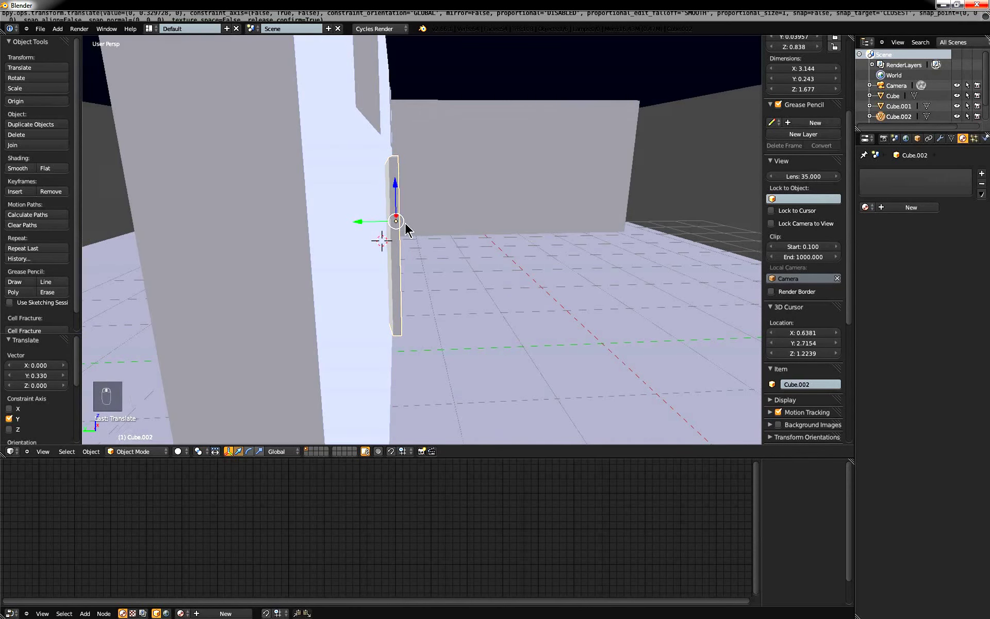
{"action": "left_click_drag", "start_coordinate": [380, 225], "coordinate": [381, 226]}
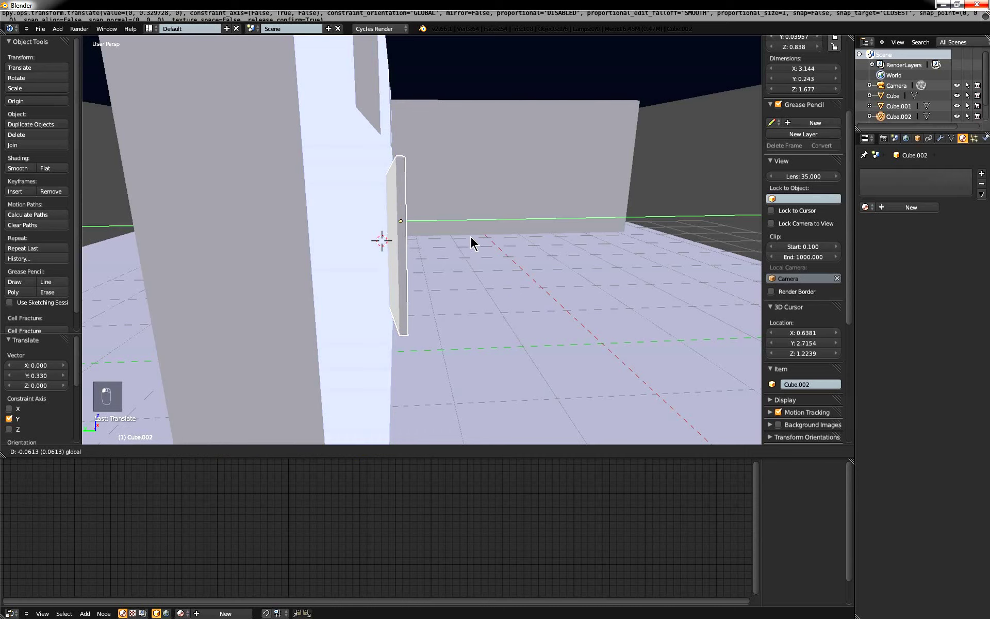
Subdivide the entire TV panel mesh five times with one cut each to get a dense face grid.
{"action": "middle_click_drag", "start_coordinate": [471, 239], "coordinate": [411, 230]}
{"action": "key", "text": "KP_0"}
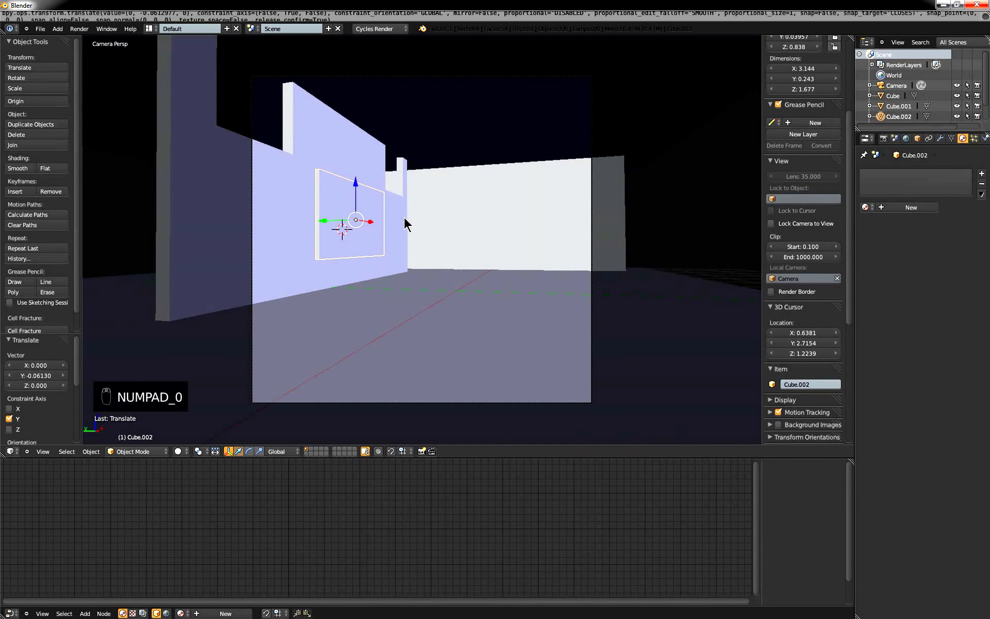
{"action": "key", "text": "Tab"}
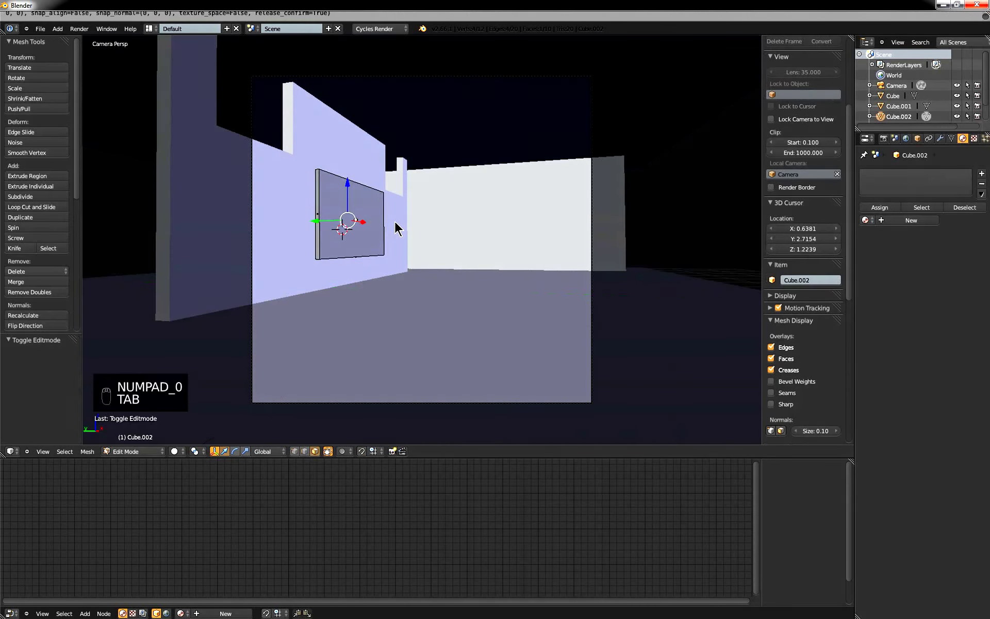
{"action": "key", "text": "KP_Decimal"}
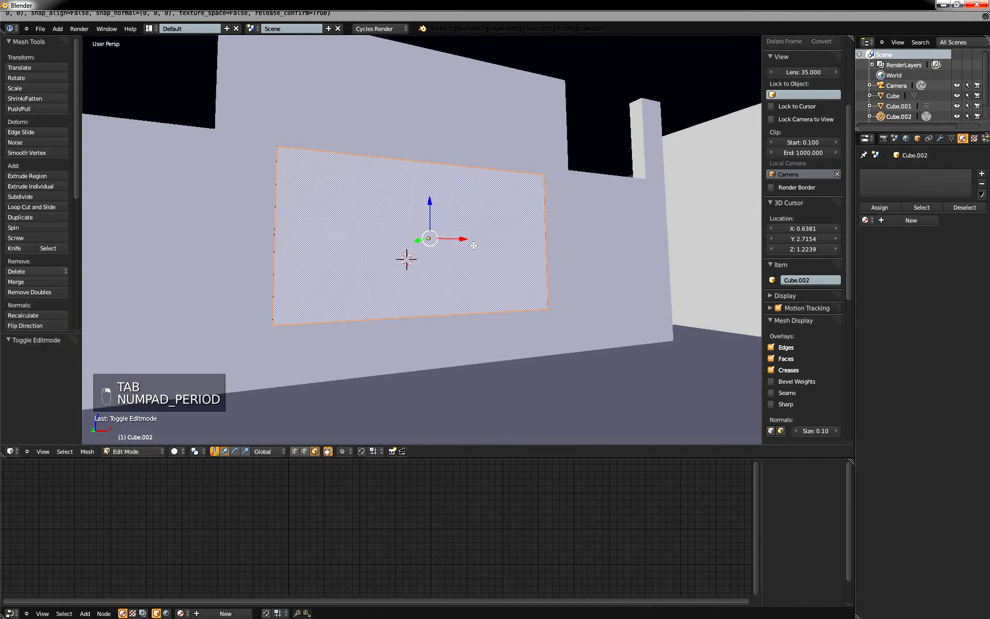
{"action": "key", "text": "KP_3"}
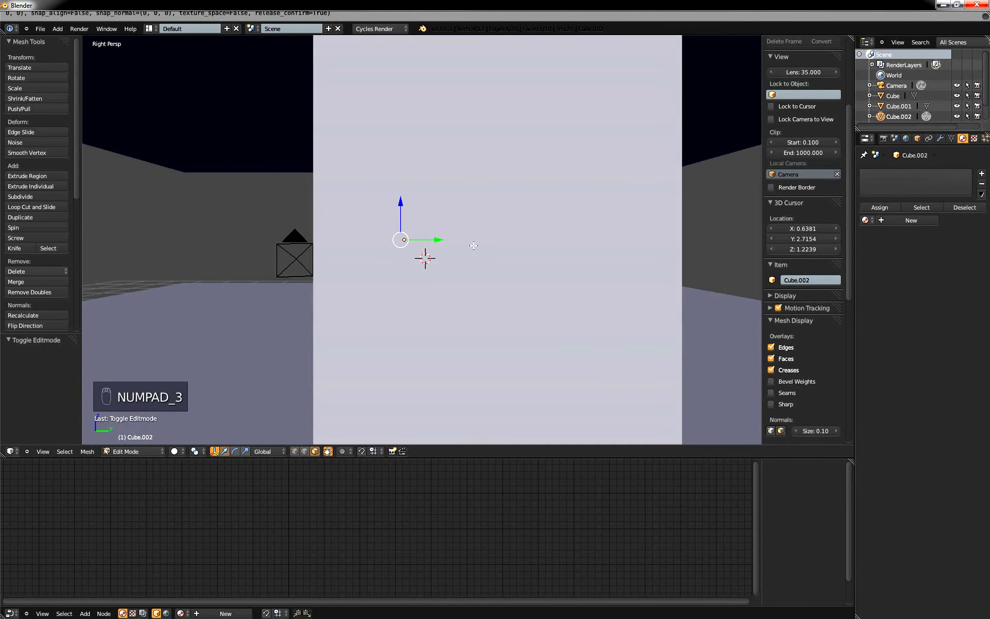
{"action": "key", "text": "KP_1"}
{"action": "scroll", "coordinate": [481, 206], "scroll_direction": "down", "scroll_amount": 5}
{"action": "scroll", "coordinate": [480, 207], "scroll_direction": "up", "scroll_amount": 4}
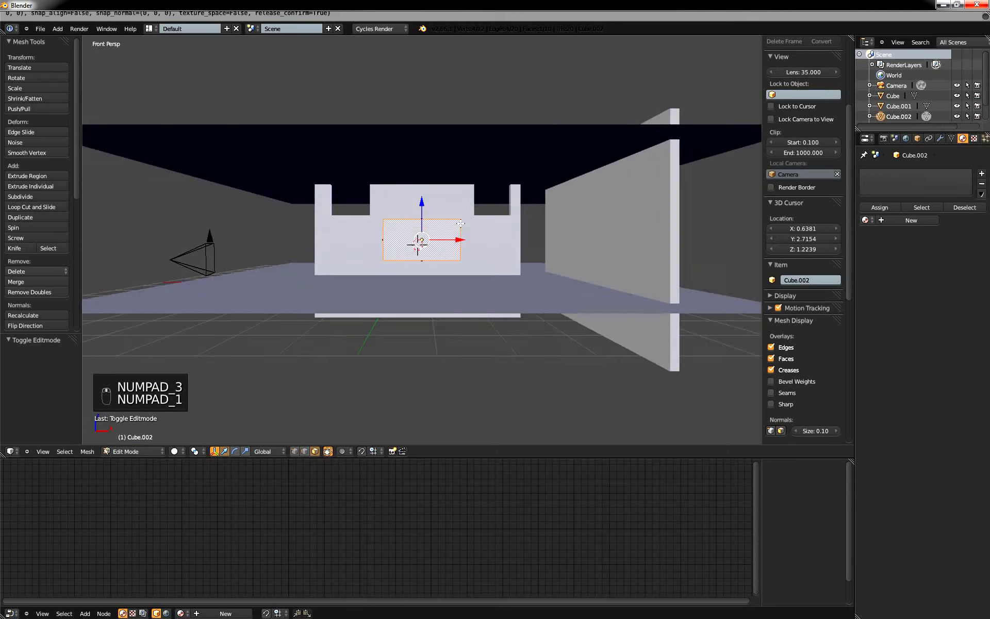
{"action": "middle_click_drag", "start_coordinate": [481, 206], "coordinate": [575, 223]}
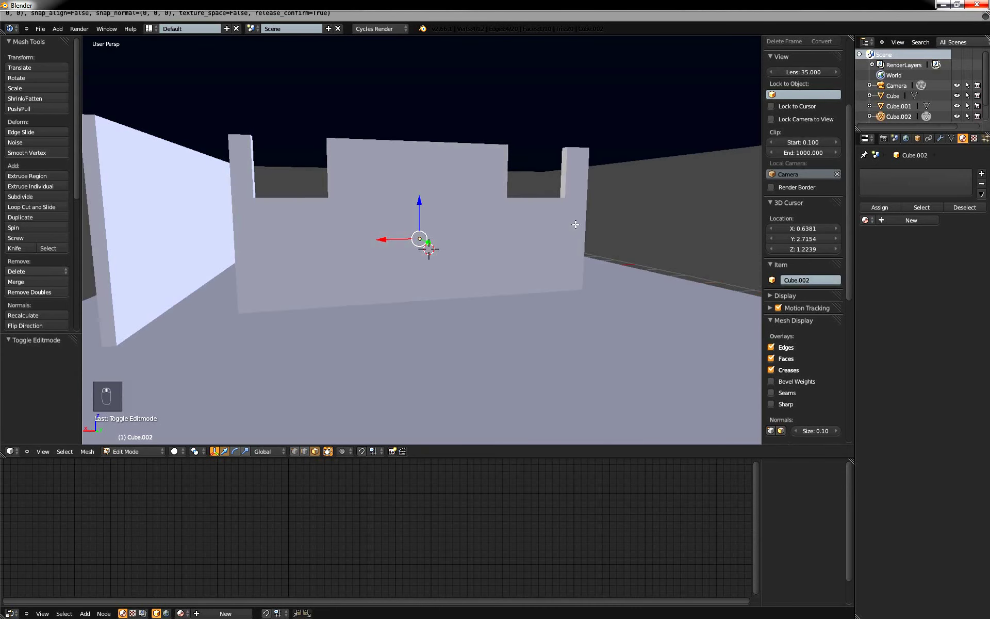
{"action": "key", "text": "KP_1"}
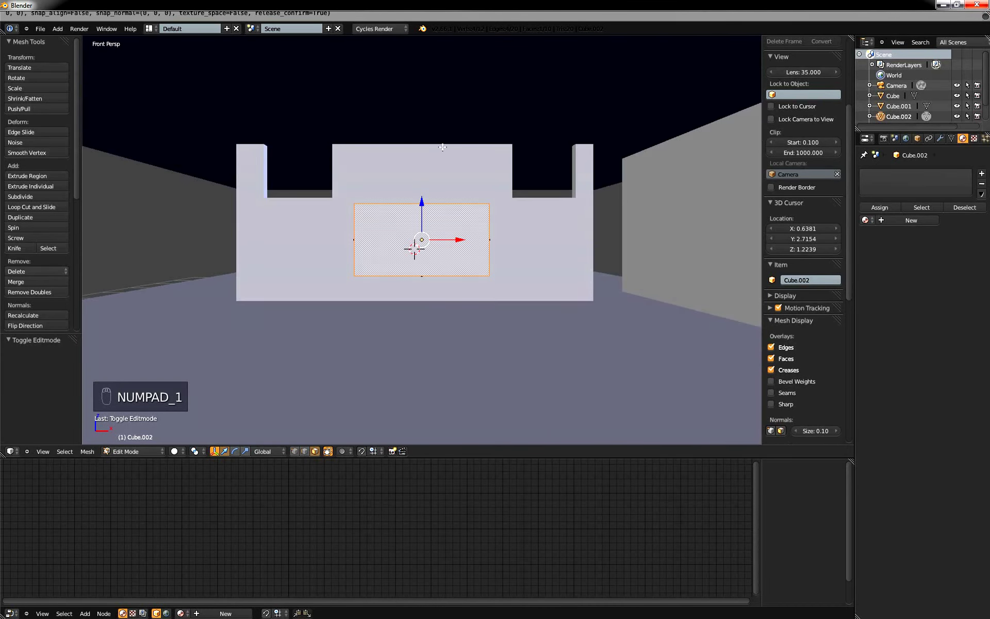
{"action": "scroll", "coordinate": [441, 165], "scroll_direction": "up", "scroll_amount": 6}
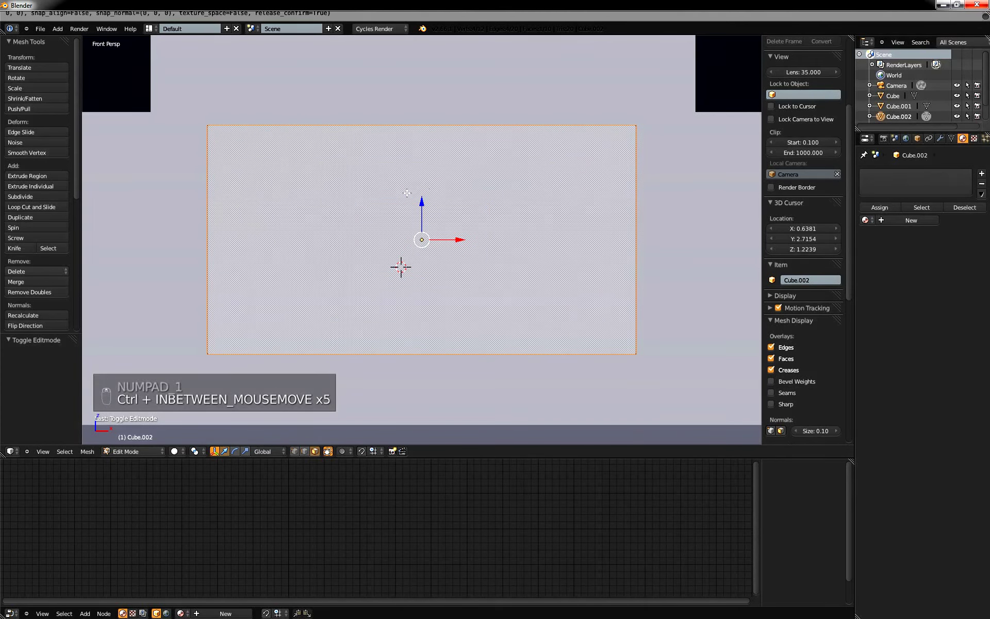
{"action": "key", "text": "a"}
{"action": "key", "text": "a"}
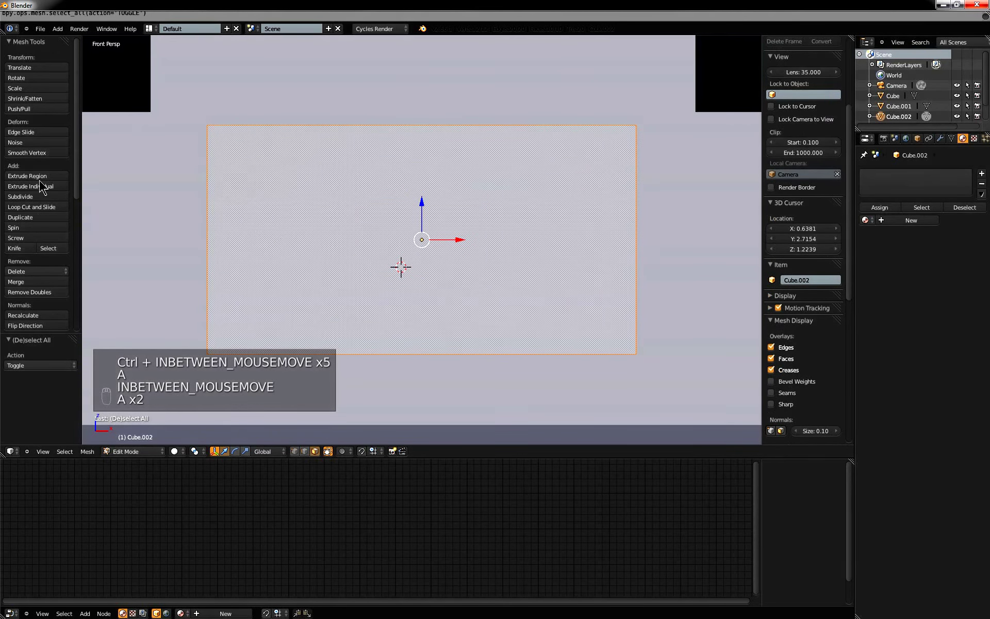
{"action": "left_click", "coordinate": [32, 196]}
{"action": "left_click", "coordinate": [32, 196]}
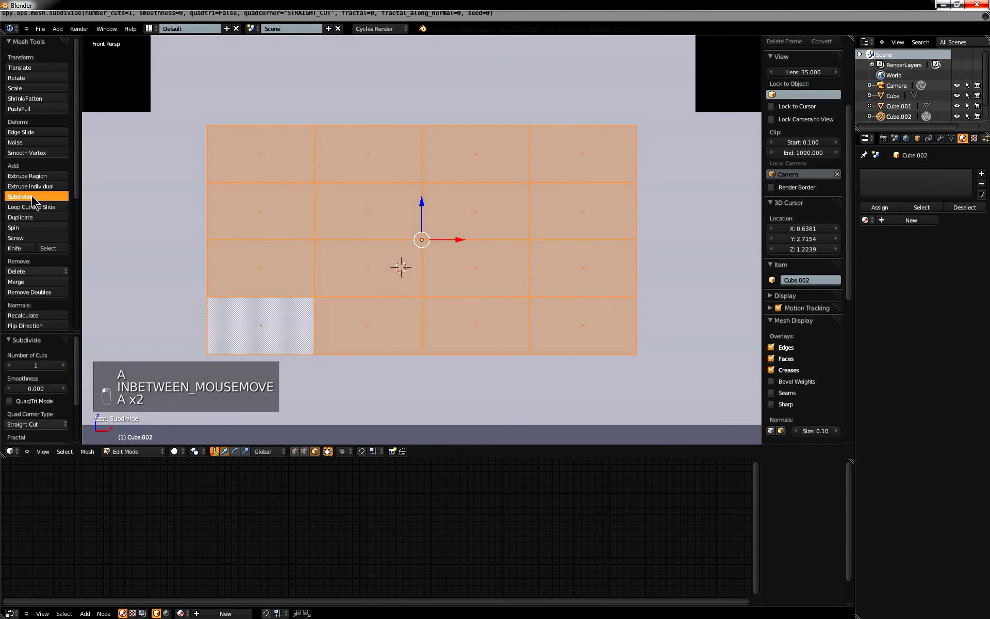
{"action": "left_click", "coordinate": [32, 196]}
{"action": "left_click", "coordinate": [32, 196]}
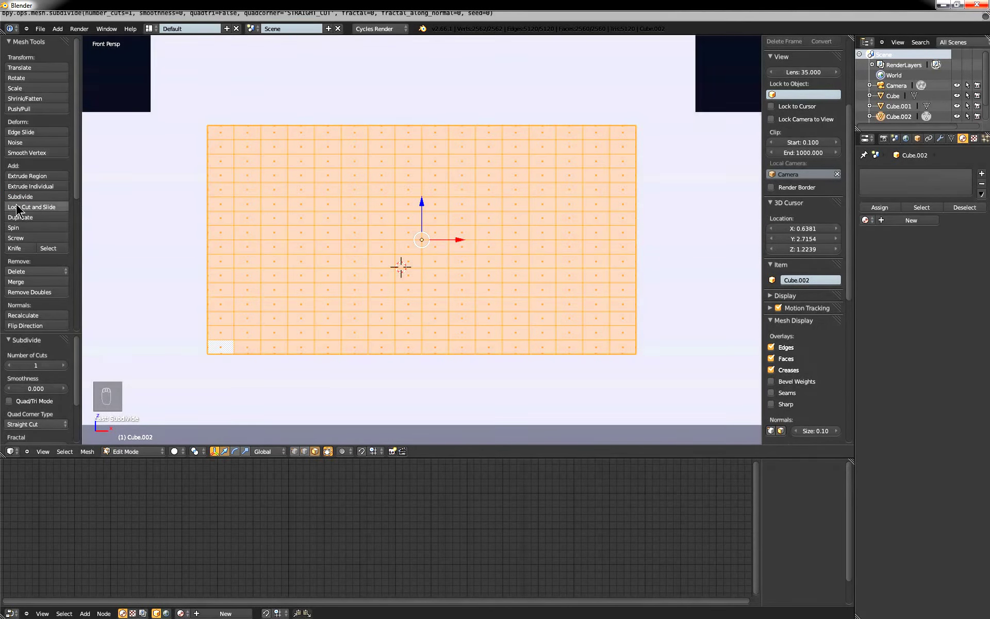
{"action": "left_click", "coordinate": [20, 197]}
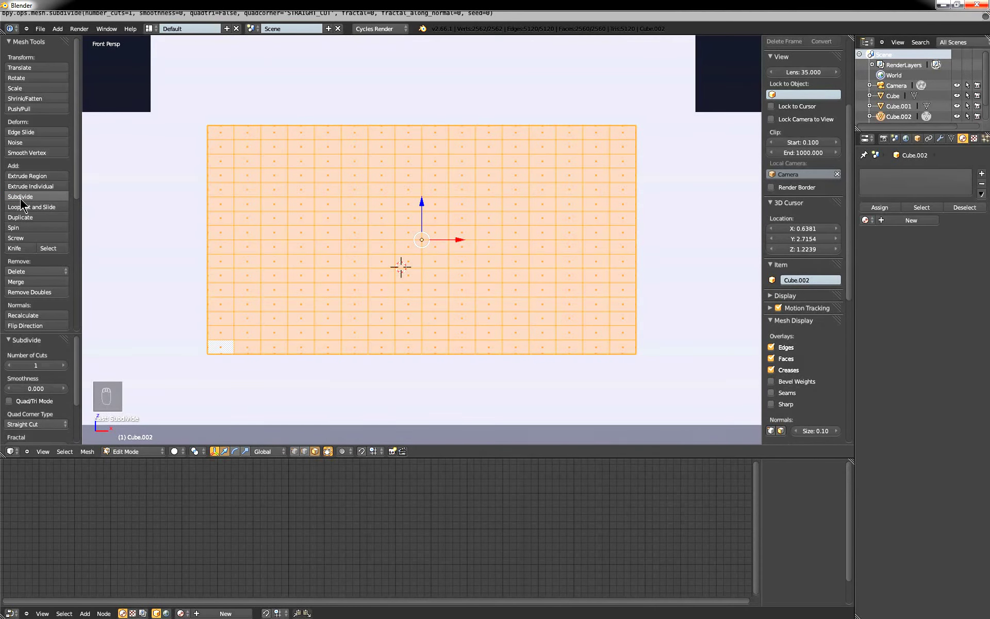
Select the outermost ring of faces on the panel's front and extrude it about 0.03 into the room as a raised frame.
{"action": "right_click", "coordinate": [213, 130]}
{"action": "key", "text": "b"}
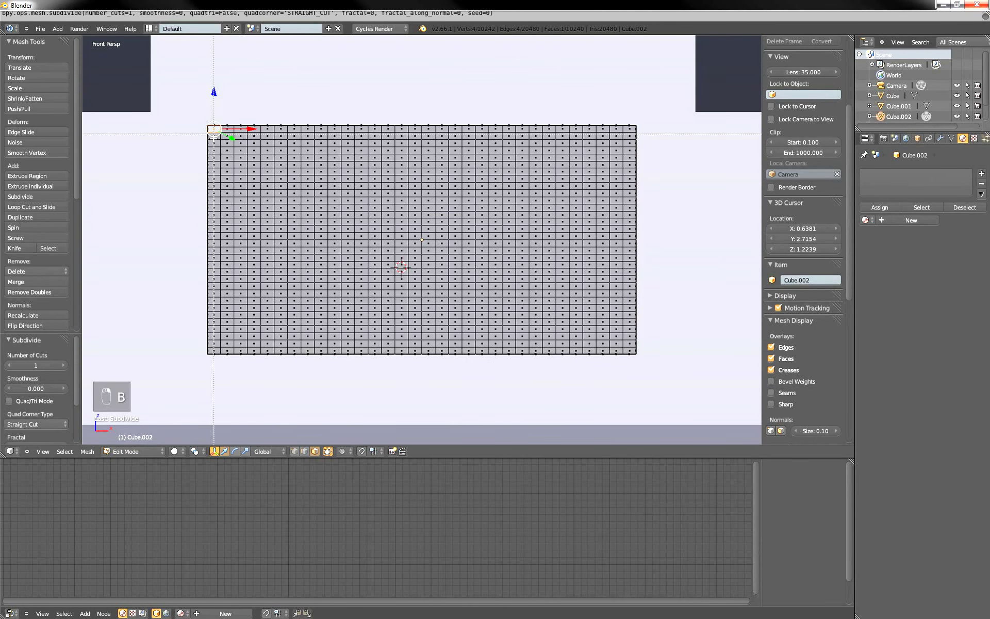
{"action": "left_click_drag", "start_coordinate": [214, 130], "coordinate": [276, 135]}
{"action": "key", "text": "b"}
{"action": "key", "text": "b"}
{"action": "key", "text": "b"}
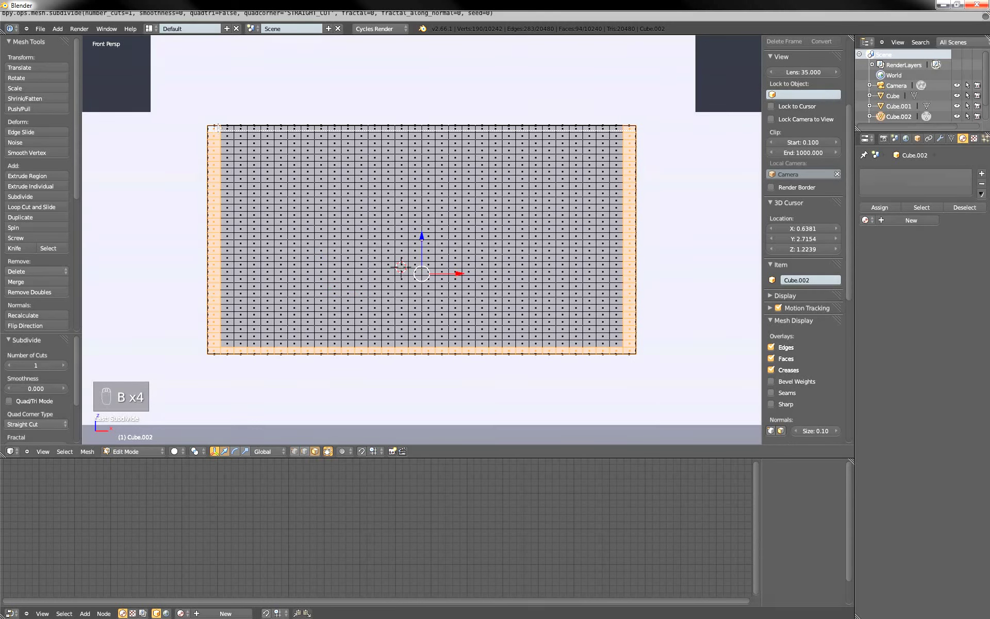
{"action": "middle_click_drag", "start_coordinate": [270, 178], "coordinate": [510, 297]}
{"action": "key", "text": "e"}
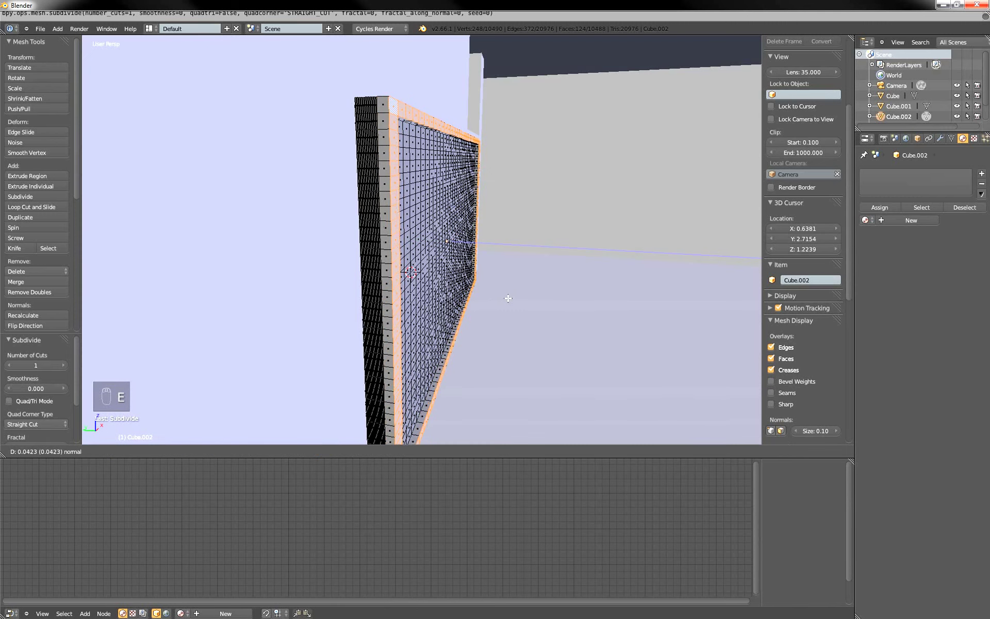
{"action": "left_click", "coordinate": [507, 299]}
Select all front faces inside the raised frame as the screen area and return to Object Mode.
{"action": "key", "text": "KP_3"}
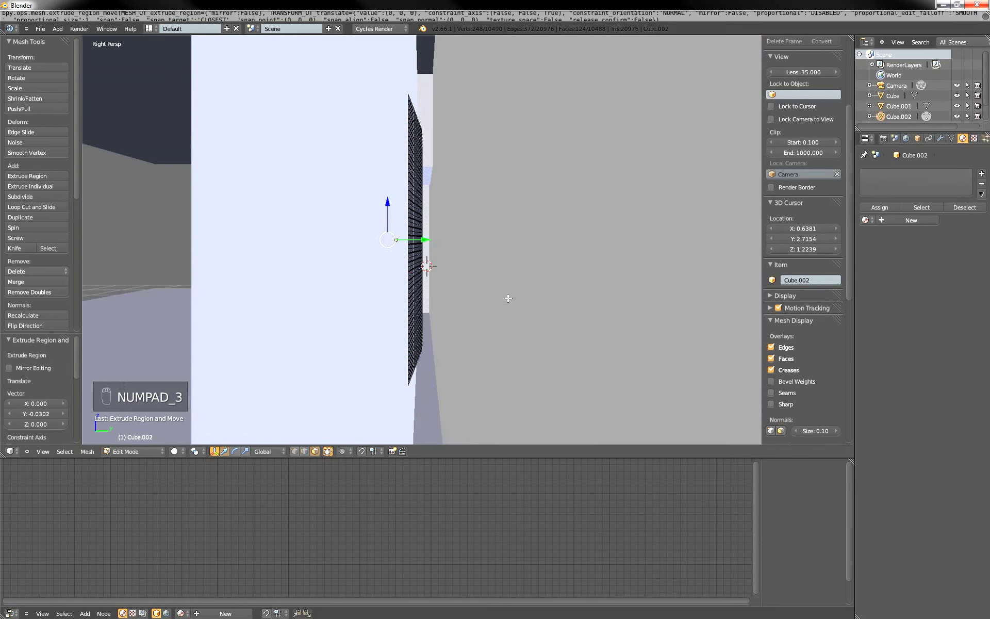
{"action": "key", "text": "KP_1"}
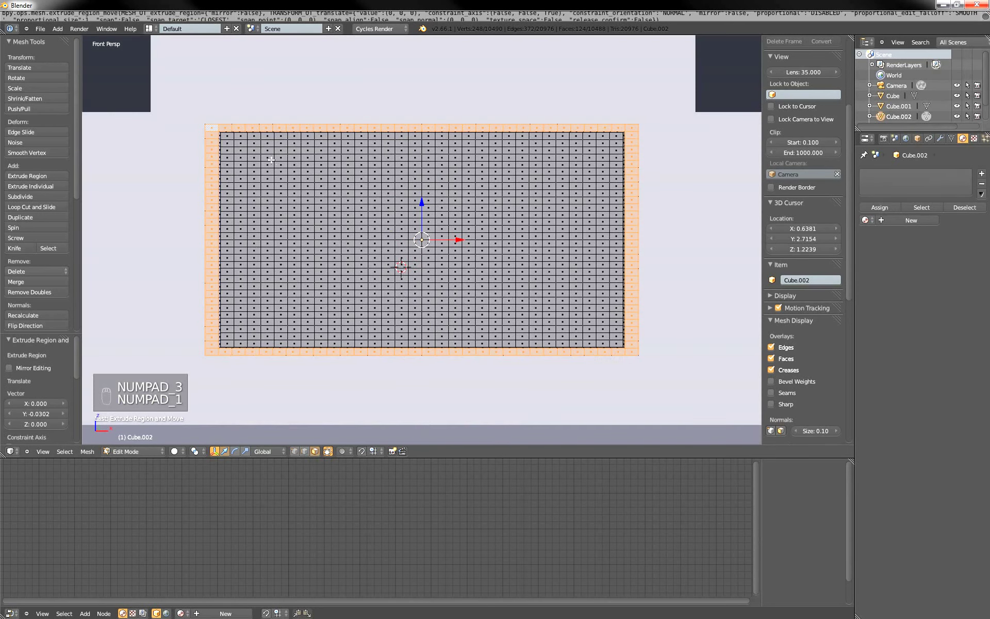
{"action": "right_click", "coordinate": [230, 140]}
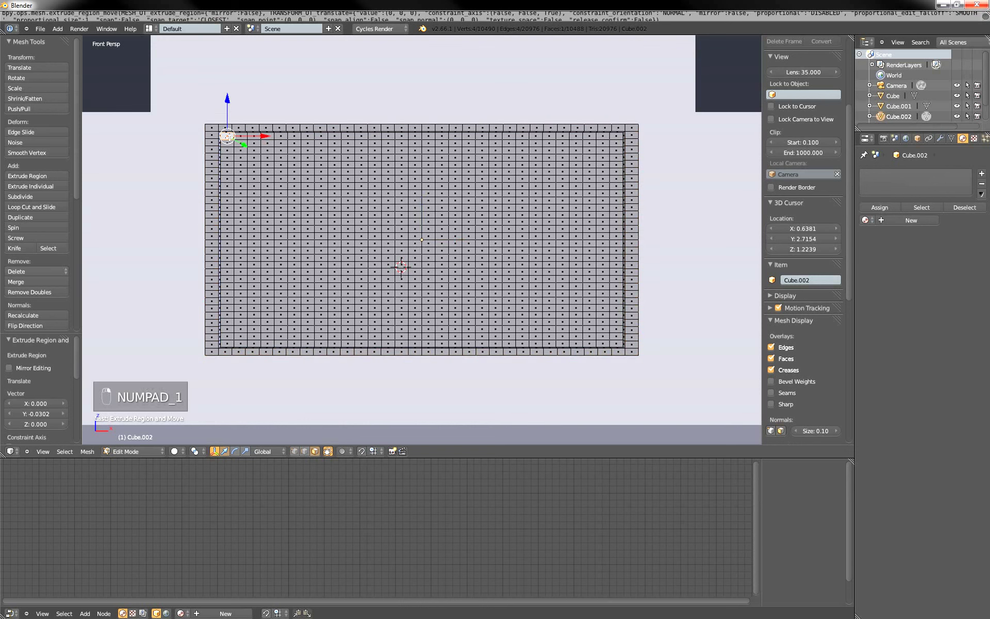
{"action": "key", "text": "b"}
{"action": "left_click_drag", "start_coordinate": [229, 136], "coordinate": [617, 343]}
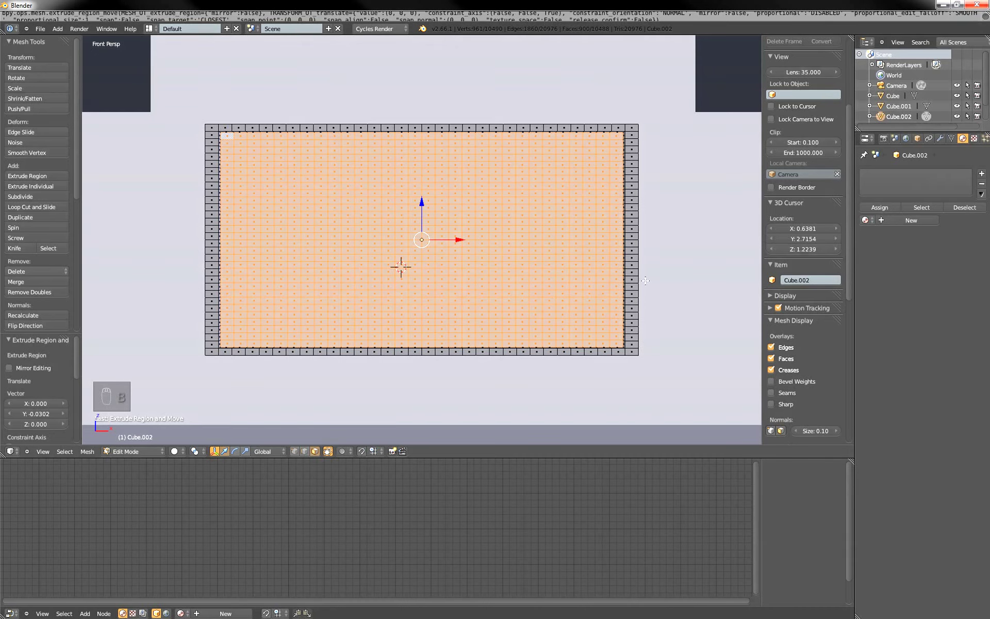
{"action": "middle_click_drag", "start_coordinate": [645, 281], "coordinate": [614, 291]}
{"action": "middle_click_drag", "start_coordinate": [545, 279], "coordinate": [815, 202]}
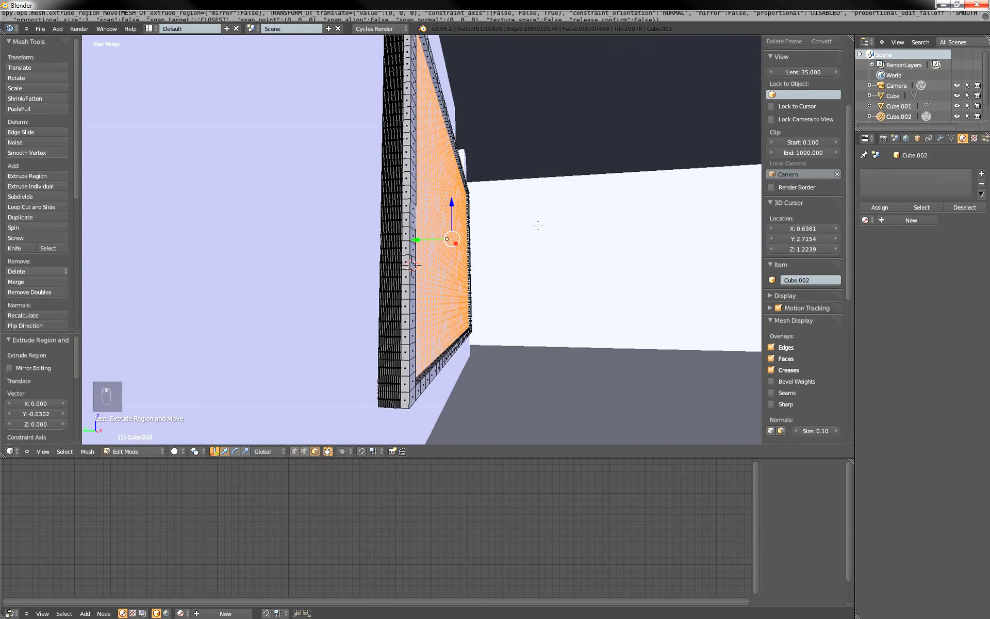
{"action": "middle_click_drag", "start_coordinate": [538, 226], "coordinate": [496, 257]}
{"action": "key", "text": "Tab"}
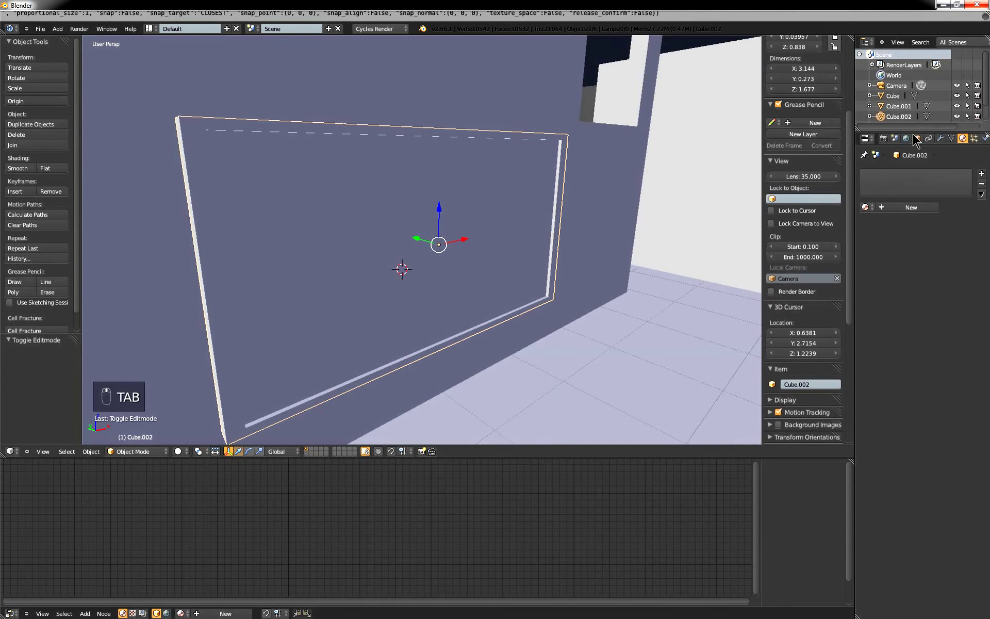
Create a new material on the panel and name it tv.
{"action": "left_click", "coordinate": [890, 206]}
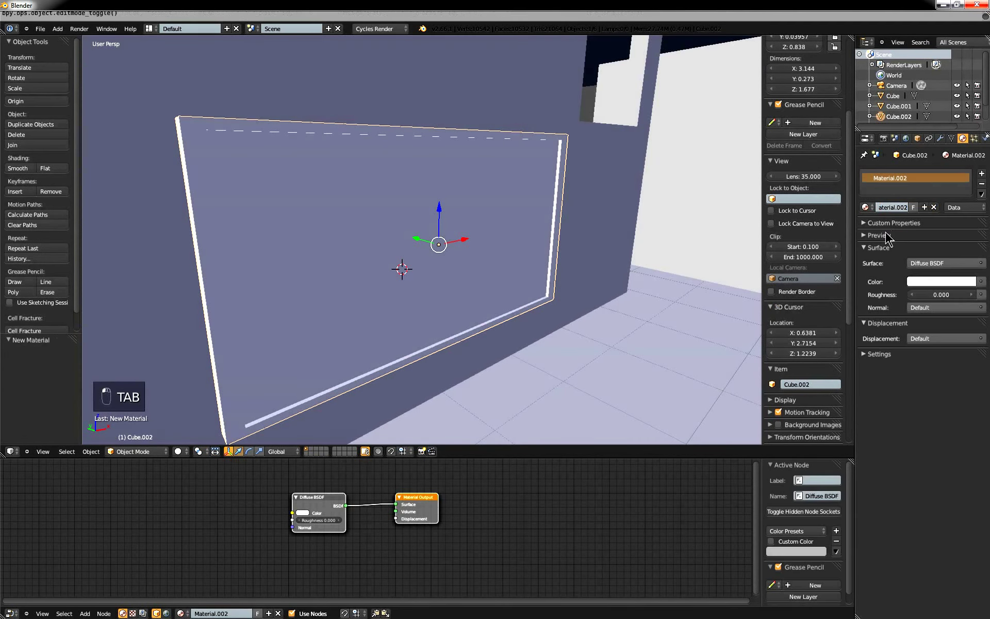
{"action": "left_click", "coordinate": [893, 209]}
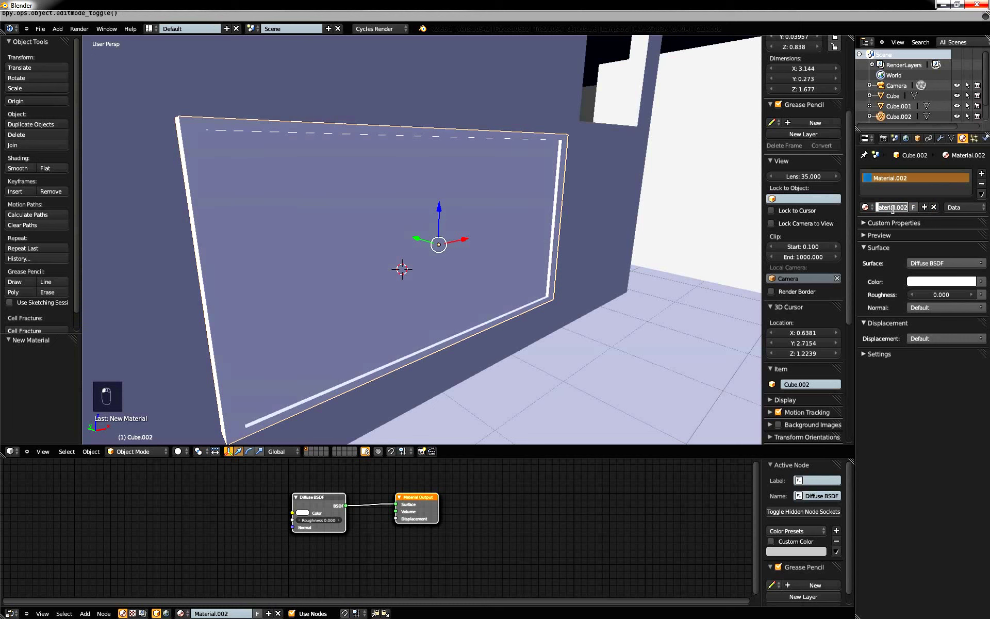
{"action": "type", "text": "tv"}
{"action": "key", "text": "Return"}
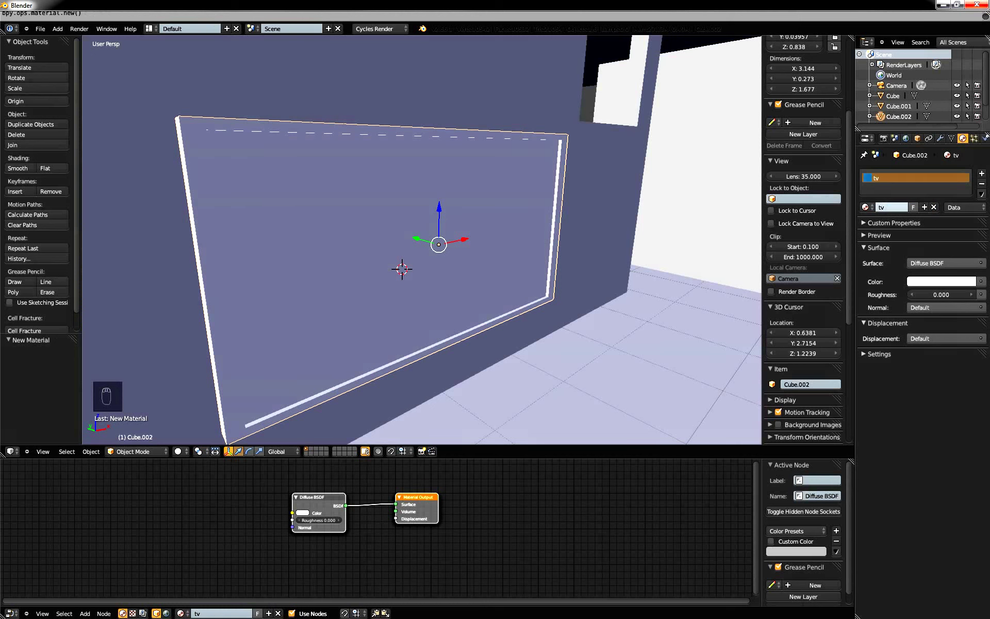
Spread the tv material's nodes apart and insert a Mix Shader between the Diffuse BSDF and the Material Output.
{"action": "scroll", "coordinate": [336, 535], "scroll_direction": "up", "scroll_amount": 1}
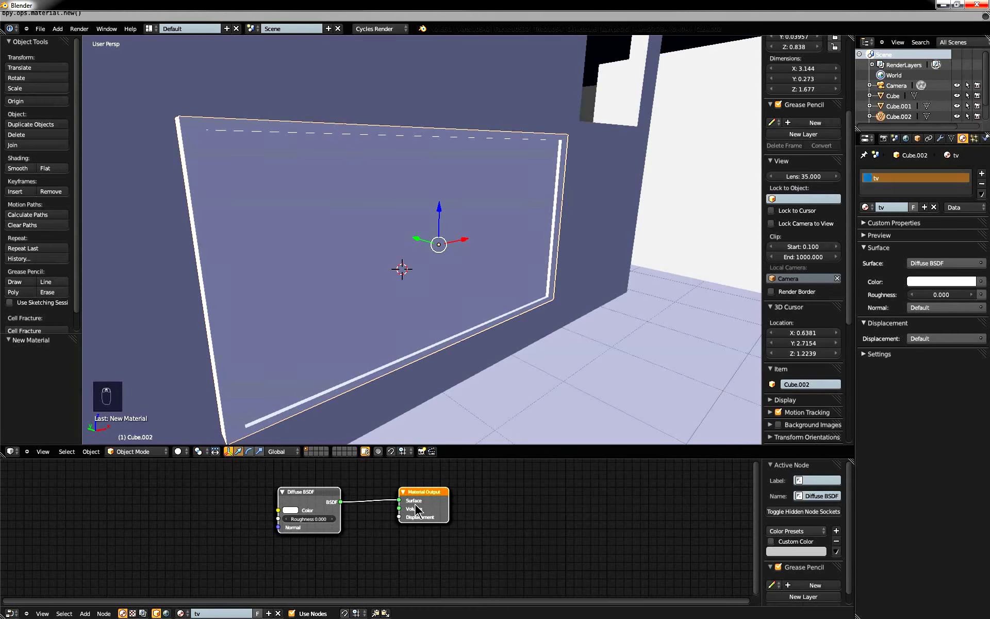
{"action": "left_click_drag", "start_coordinate": [533, 505], "coordinate": [610, 490]}
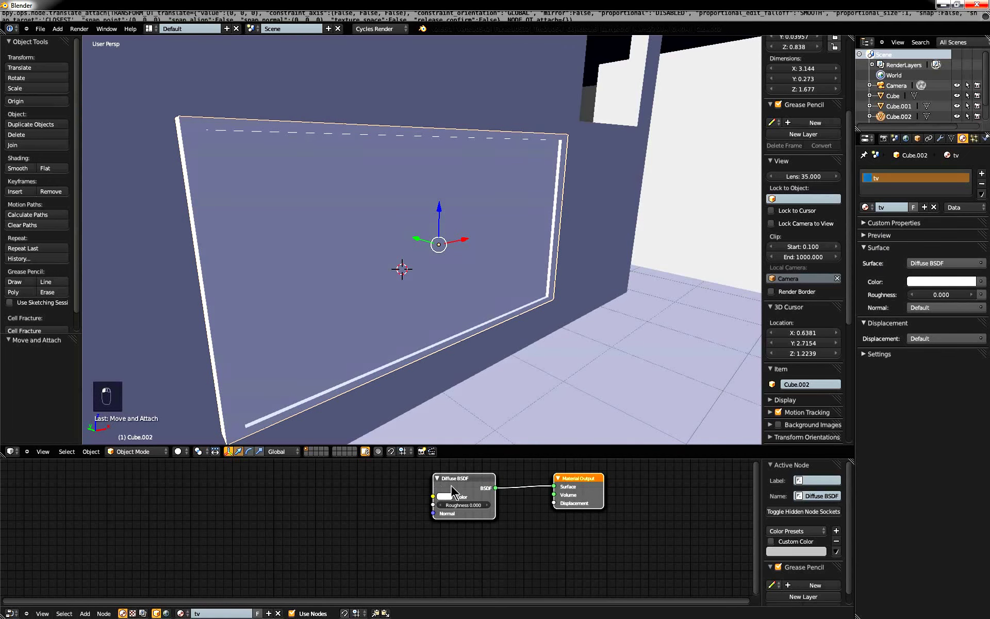
{"action": "left_click_drag", "start_coordinate": [447, 486], "coordinate": [153, 491]}
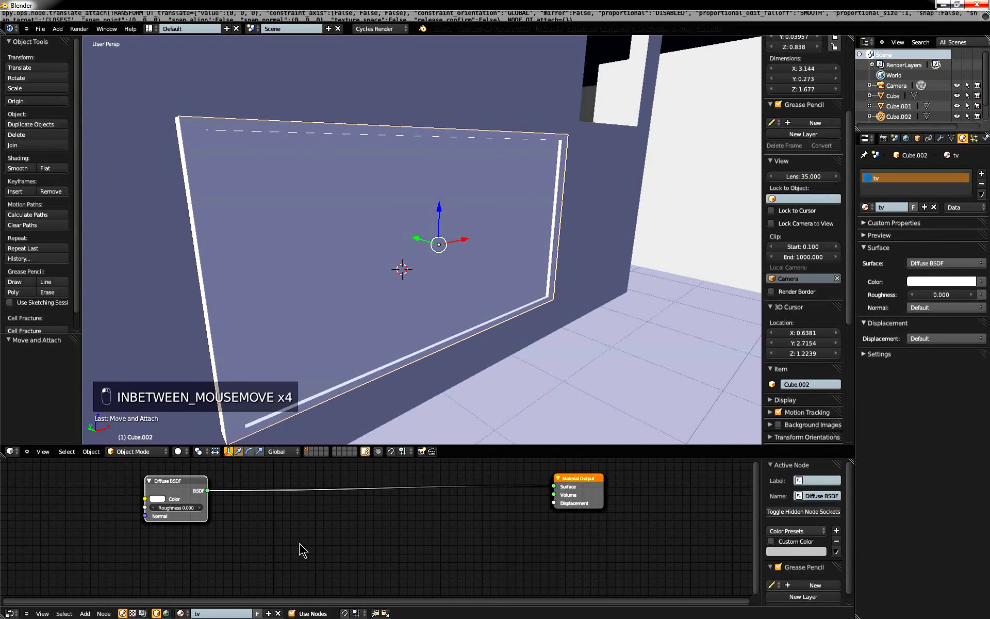
{"action": "key", "text": "shift+a"}
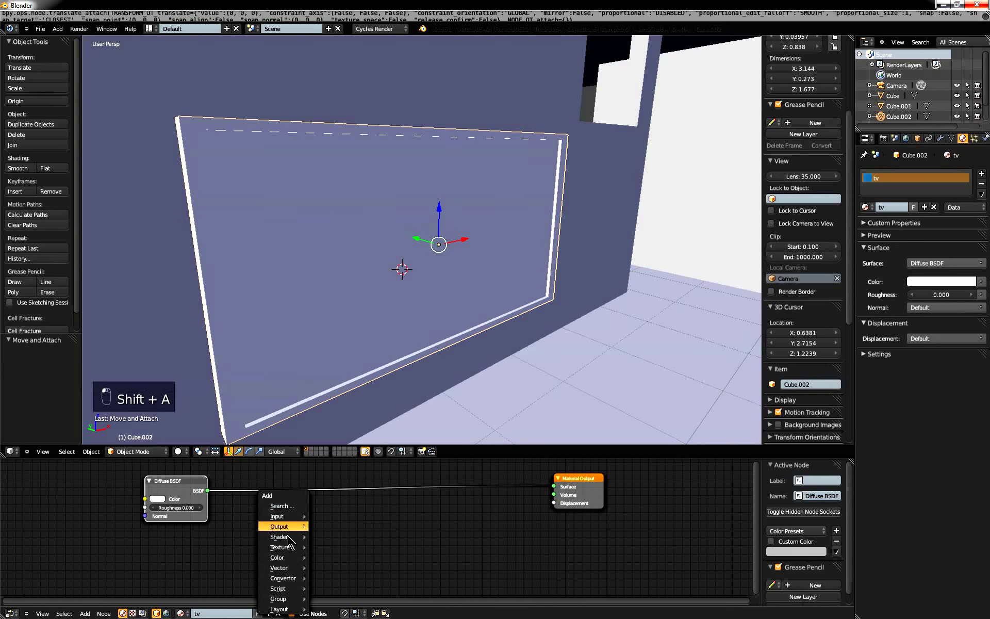
{"action": "mouse_move", "coordinate": [289, 536]}
{"action": "left_click", "coordinate": [348, 527]}
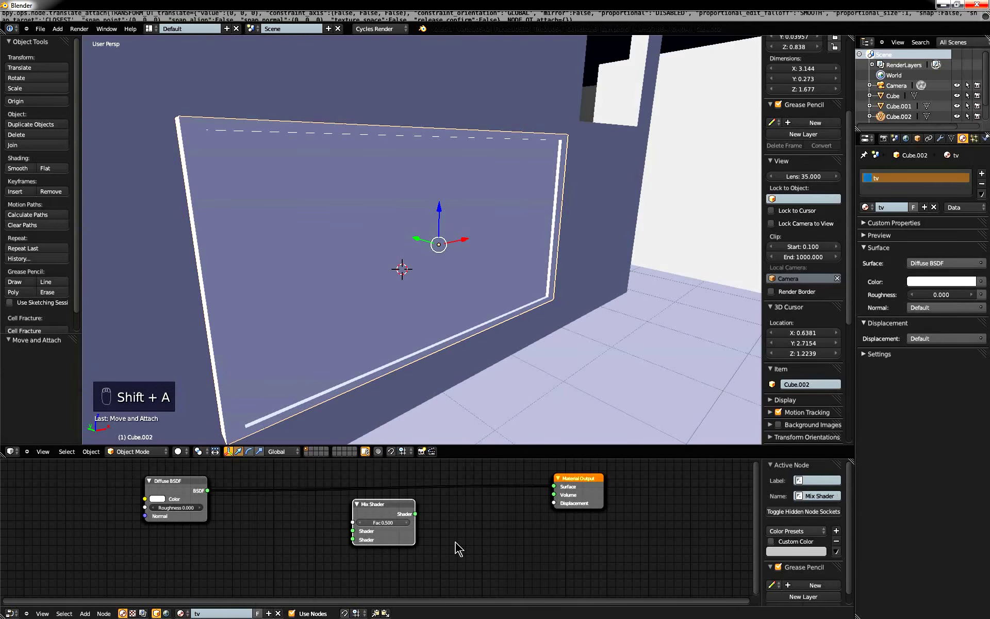
{"action": "left_click", "coordinate": [471, 497]}
{"action": "key", "text": "shift+a"}
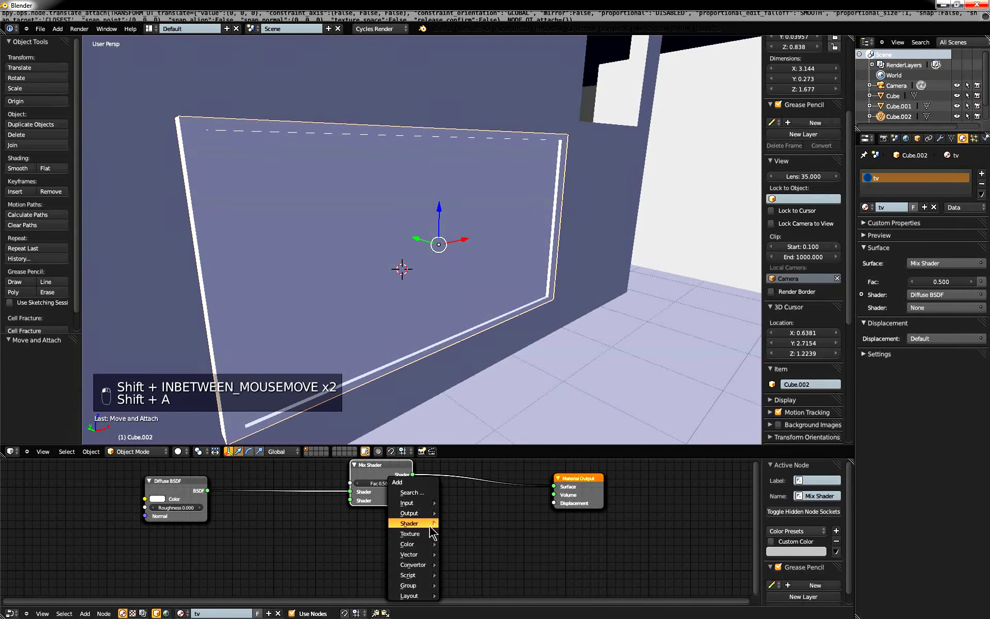
{"action": "mouse_move", "coordinate": [413, 524]}
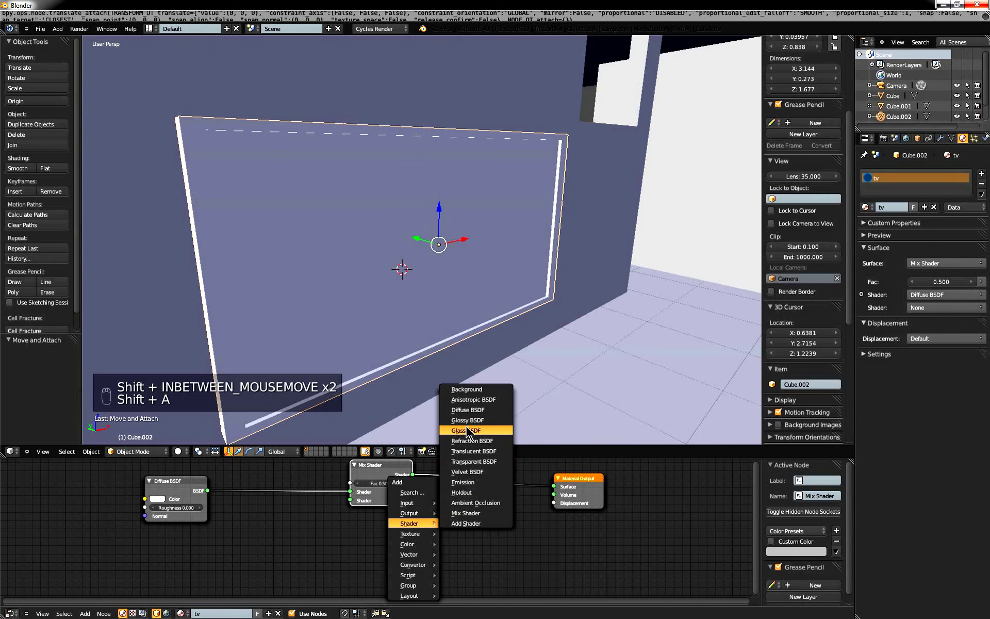
{"action": "left_click", "coordinate": [473, 410]}
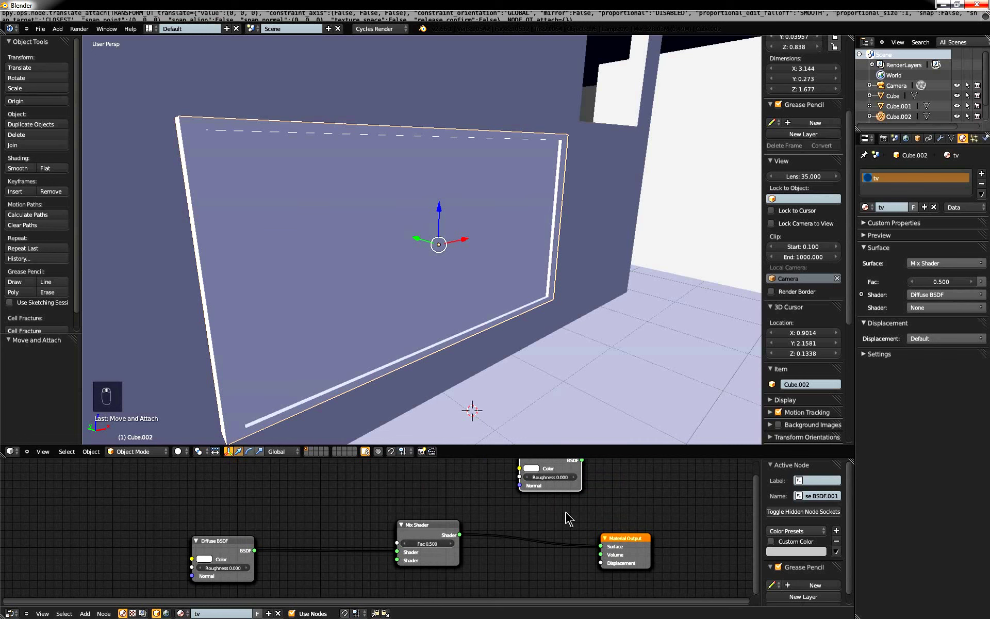
{"action": "key", "text": "Delete"}
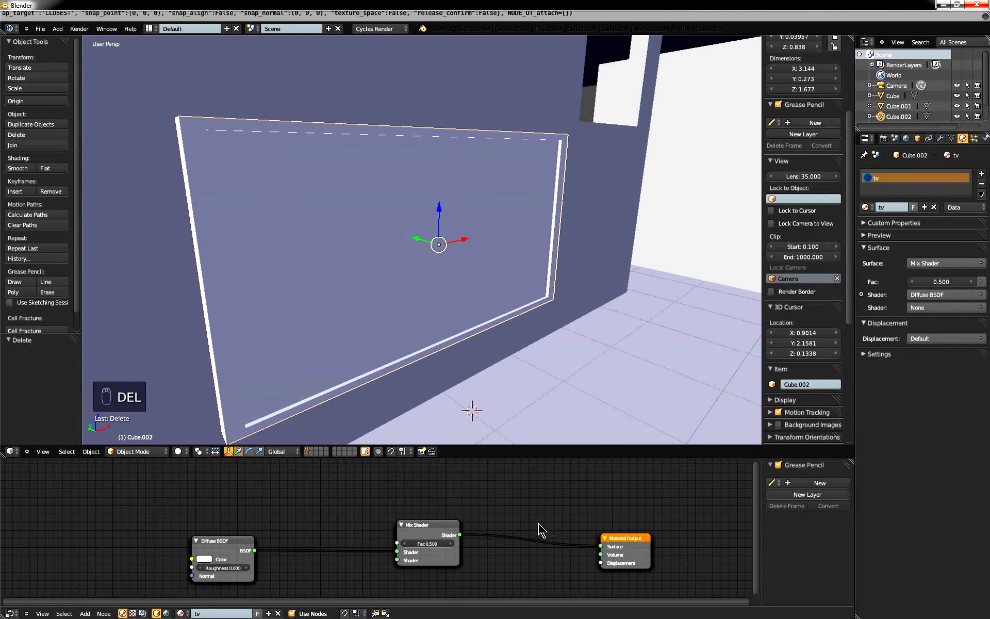
Add a Glossy BSDF to the tv material and connect it to the Mix Shader's second shader input.
{"action": "key", "text": "shift+a"}
{"action": "mouse_move", "coordinate": [524, 521]}
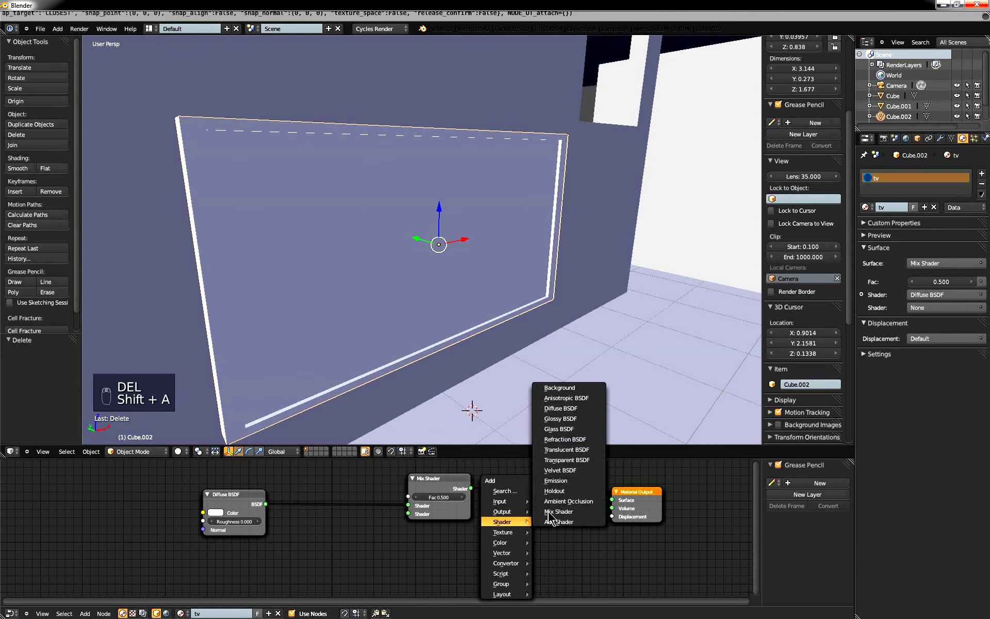
{"action": "left_click", "coordinate": [559, 419]}
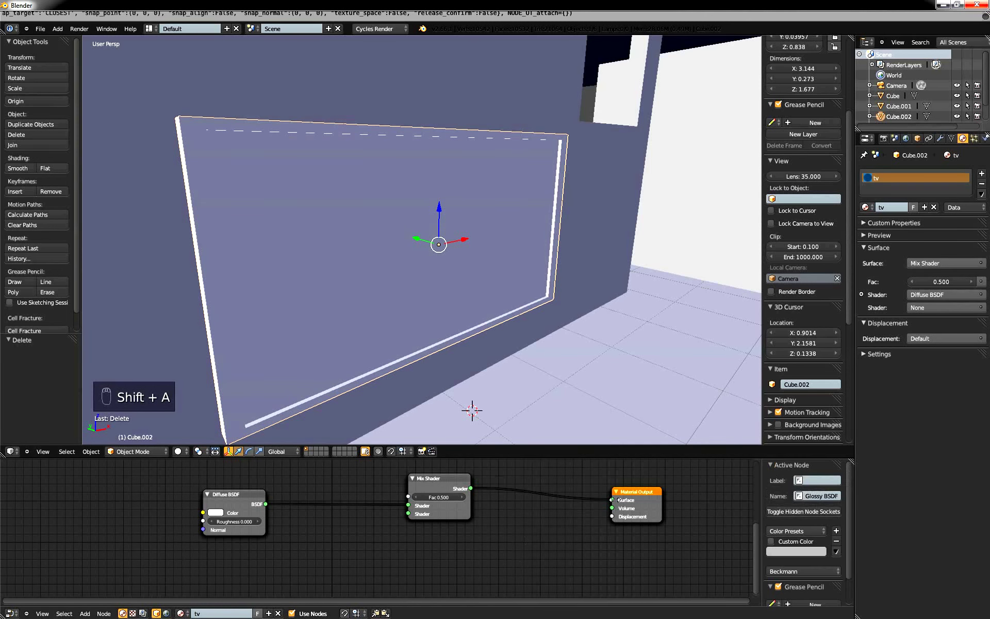
{"action": "left_click", "coordinate": [376, 572]}
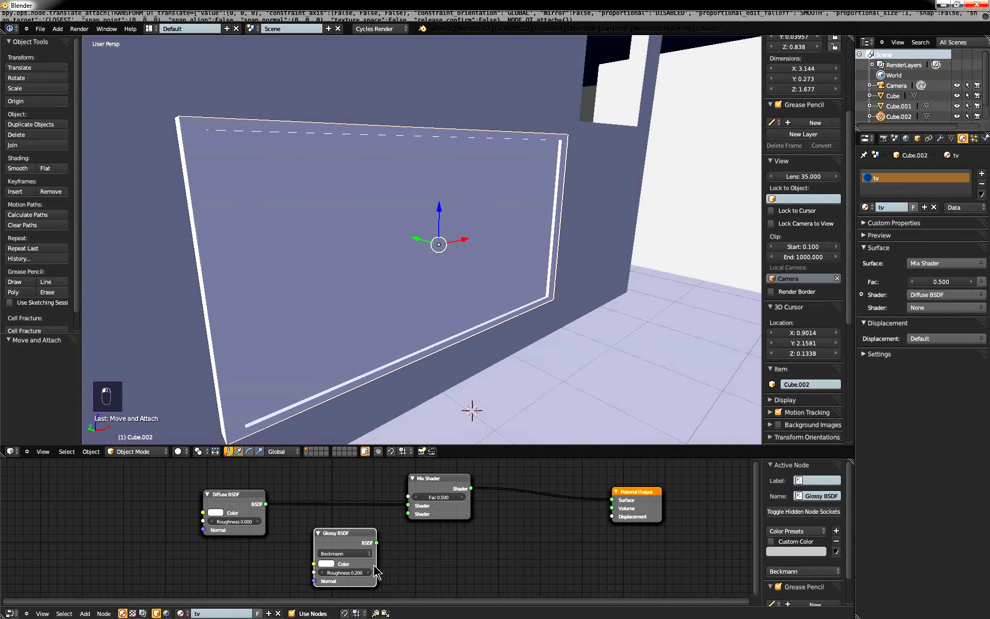
{"action": "left_click_drag", "start_coordinate": [406, 516], "coordinate": [408, 514]}
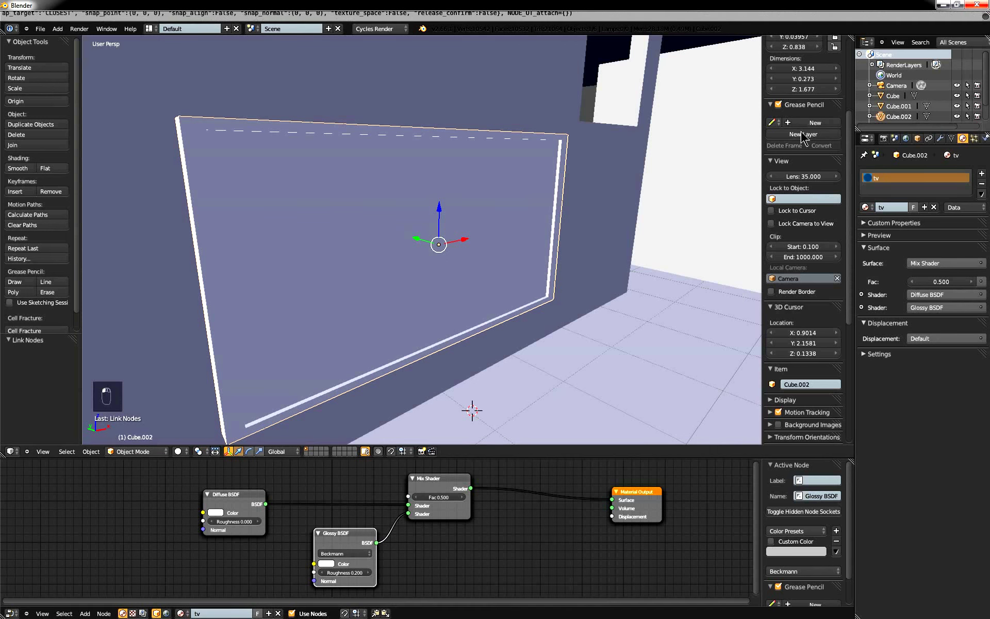
Set the Cycles render device to GPU Compute and expand the tv material's preview.
{"action": "left_click", "coordinate": [884, 138]}
{"action": "left_click", "coordinate": [916, 225]}
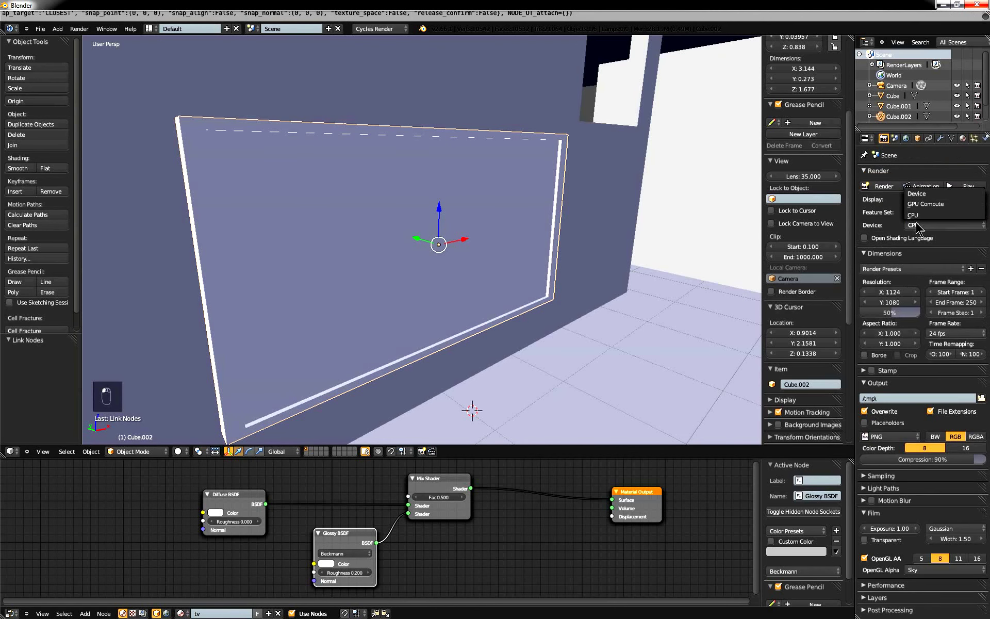
{"action": "left_click", "coordinate": [921, 216]}
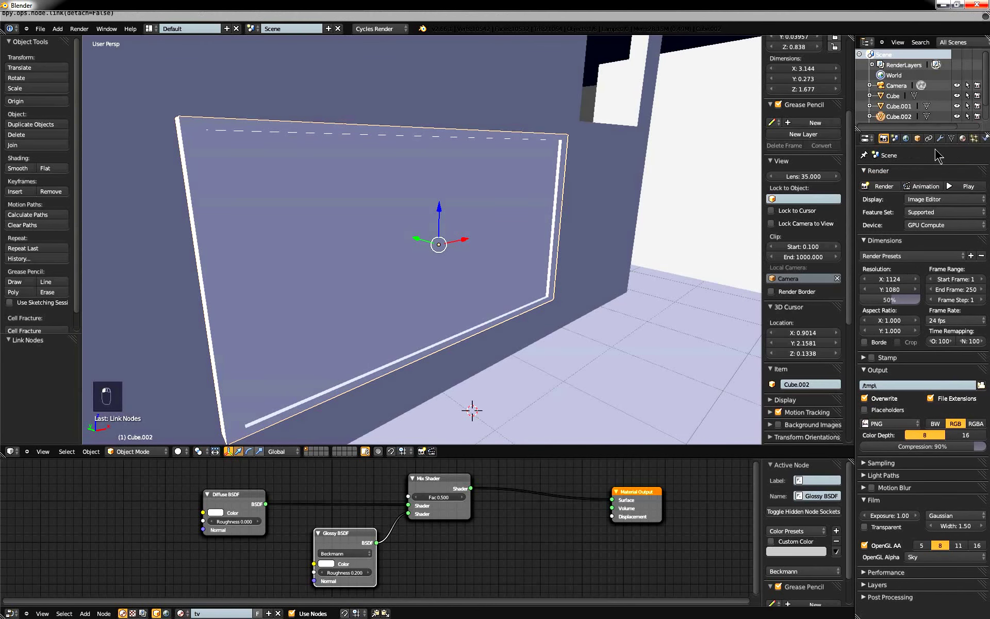
{"action": "left_click", "coordinate": [962, 138]}
{"action": "left_click", "coordinate": [868, 235]}
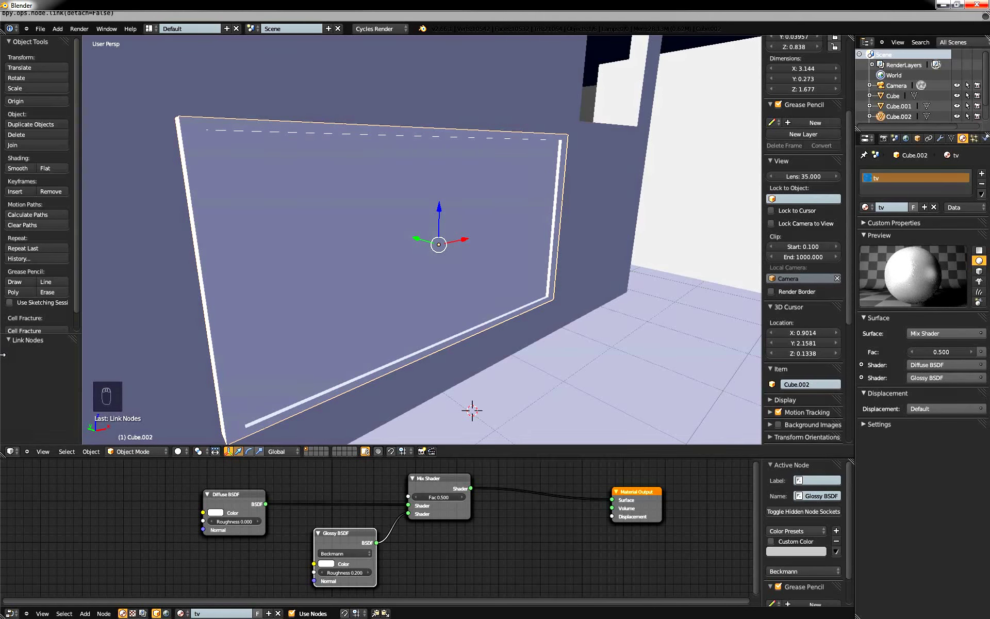
Darken the tv material to near black, with the Diffuse BSDF colour at about 0.015 and the Glossy BSDF colour at about 0.013.
{"action": "left_click", "coordinate": [218, 514]}
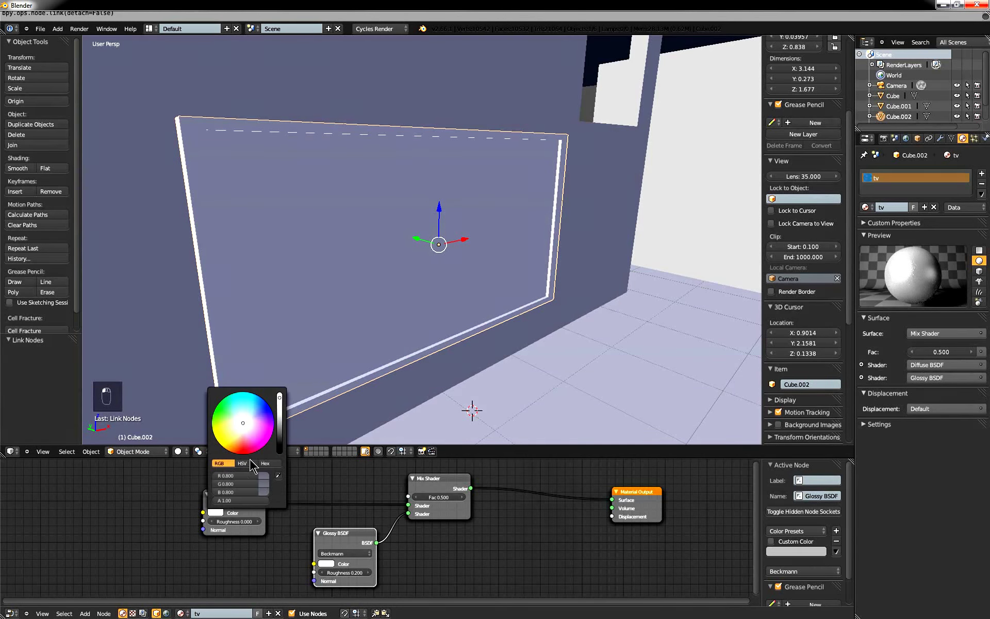
{"action": "left_click_drag", "start_coordinate": [278, 445], "coordinate": [280, 447]}
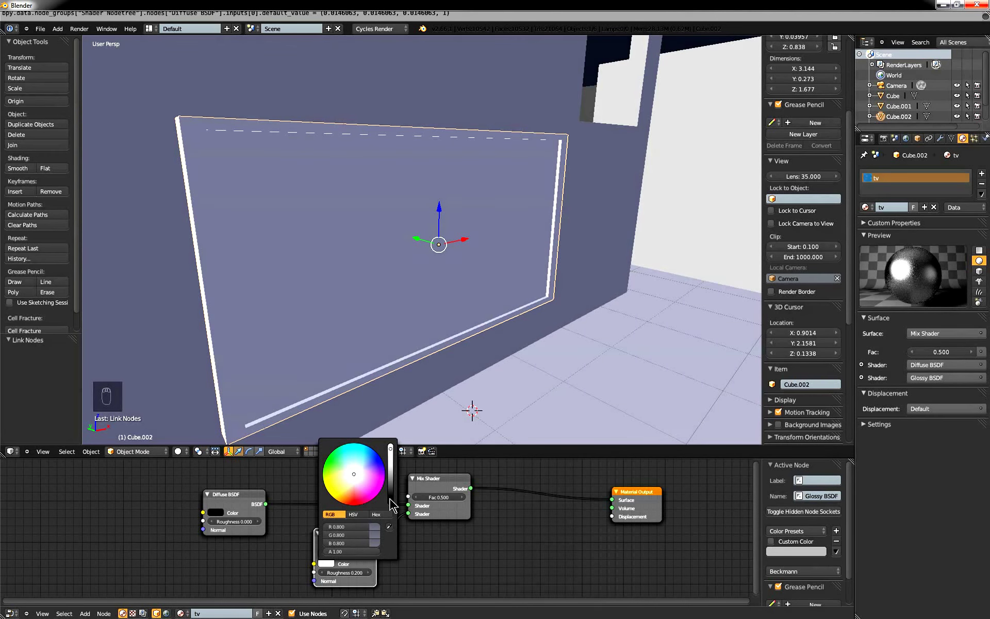
{"action": "left_click", "coordinate": [390, 499]}
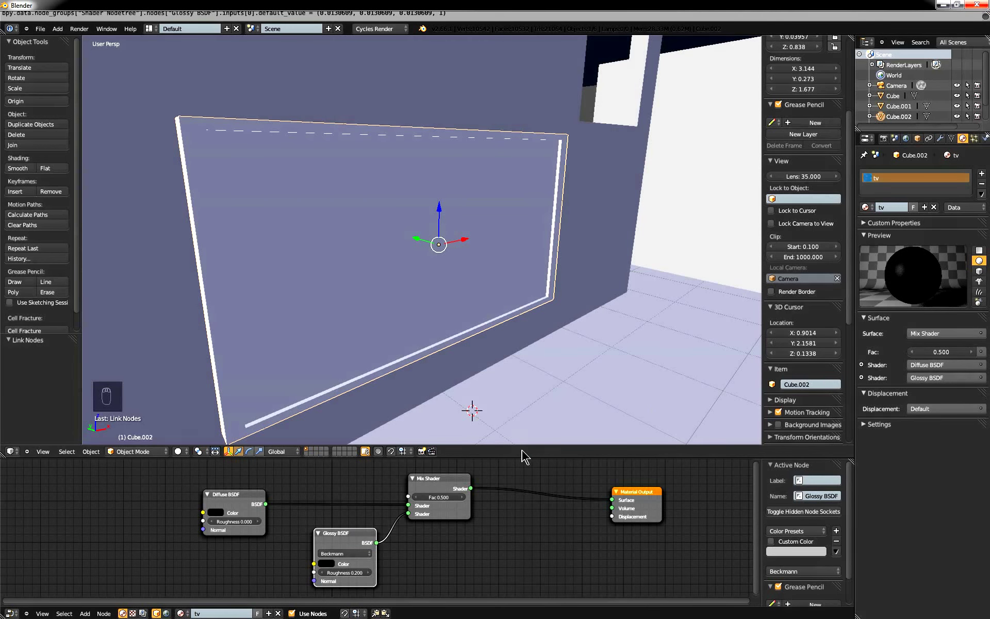
Add a second material slot to the TV panel with a new material named Screen.
{"action": "left_click", "coordinate": [981, 174]}
{"action": "left_click", "coordinate": [904, 212]}
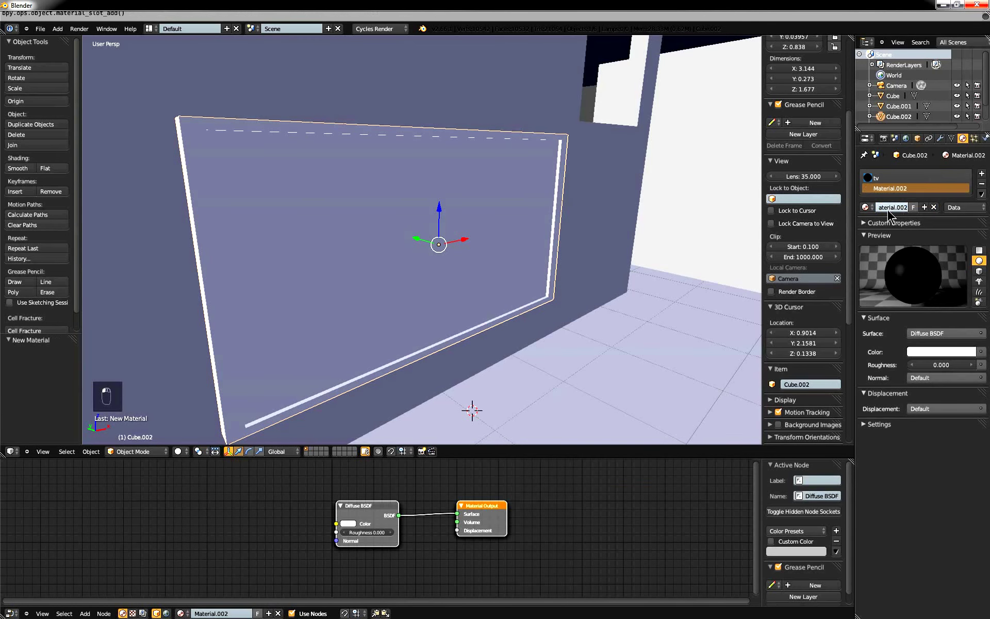
{"action": "left_click", "coordinate": [888, 210]}
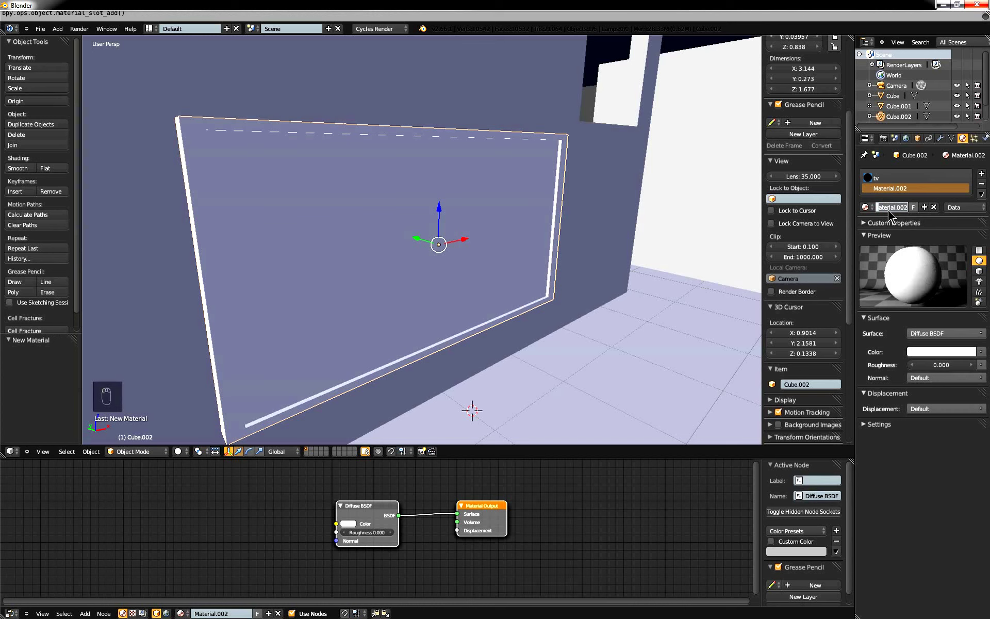
{"action": "type", "text": "sCREEN"}
{"action": "key", "text": "Return"}
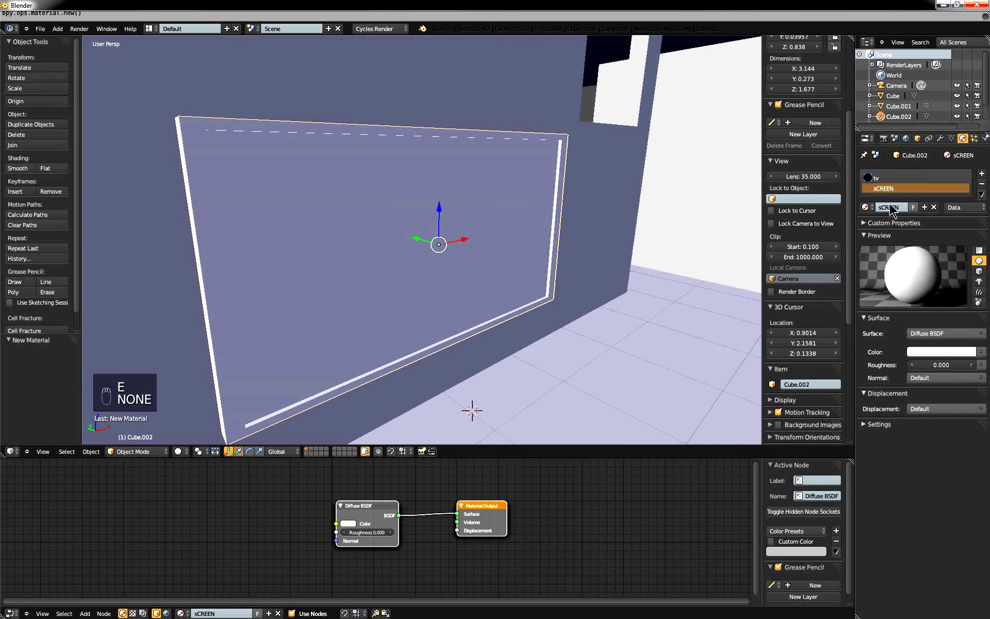
{"action": "left_click", "coordinate": [889, 209]}
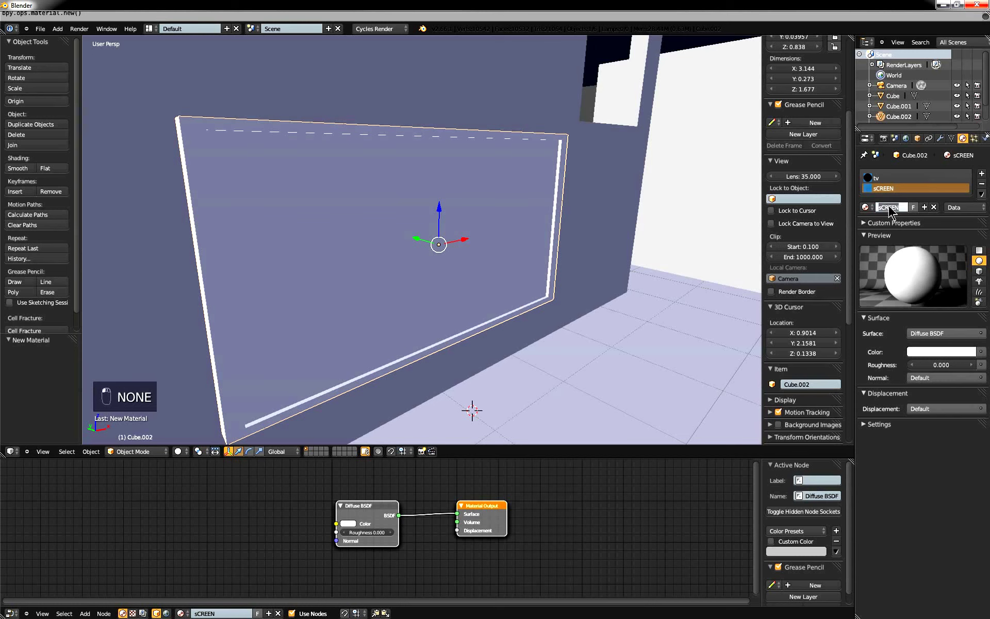
{"action": "key", "text": "BackSpace"}
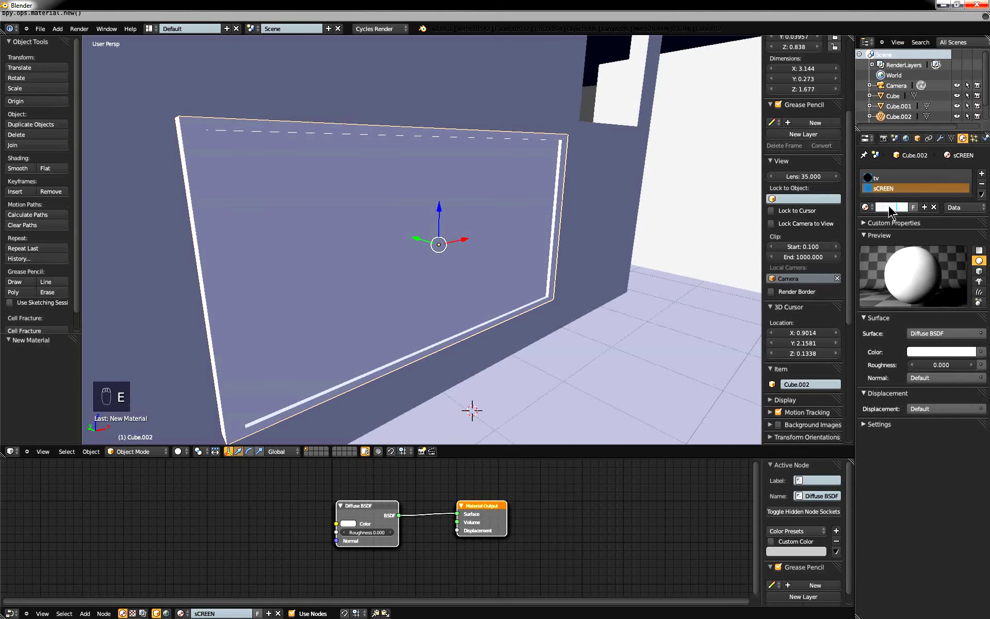
{"action": "type", "text": "Screen"}
{"action": "key", "text": "Return"}
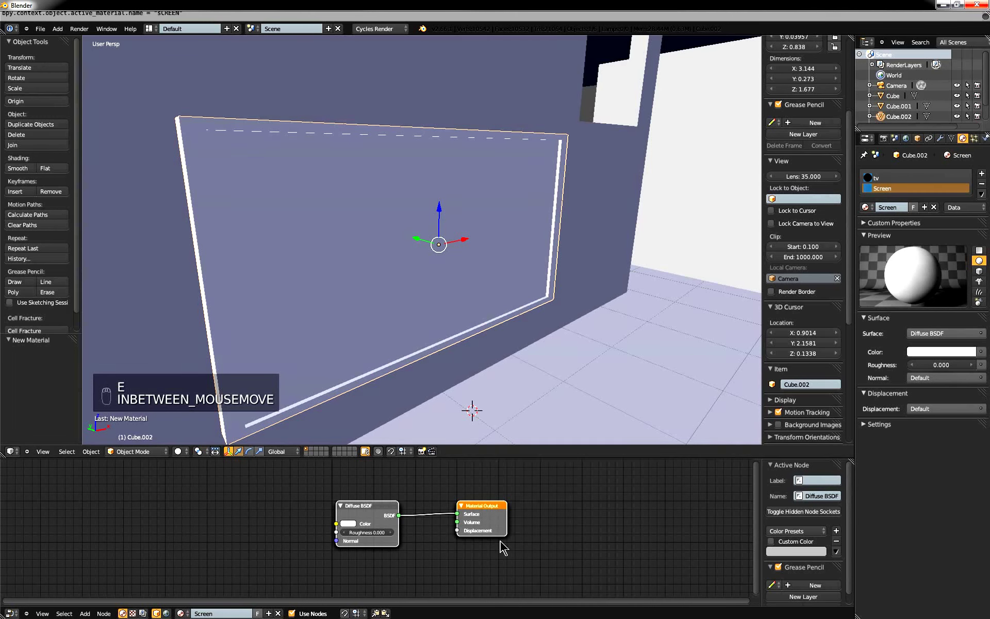
Move the Screen material's Diffuse BSDF away from the Material Output and insert a Mix Shader on the link between them.
{"action": "left_click_drag", "start_coordinate": [379, 508], "coordinate": [184, 485]}
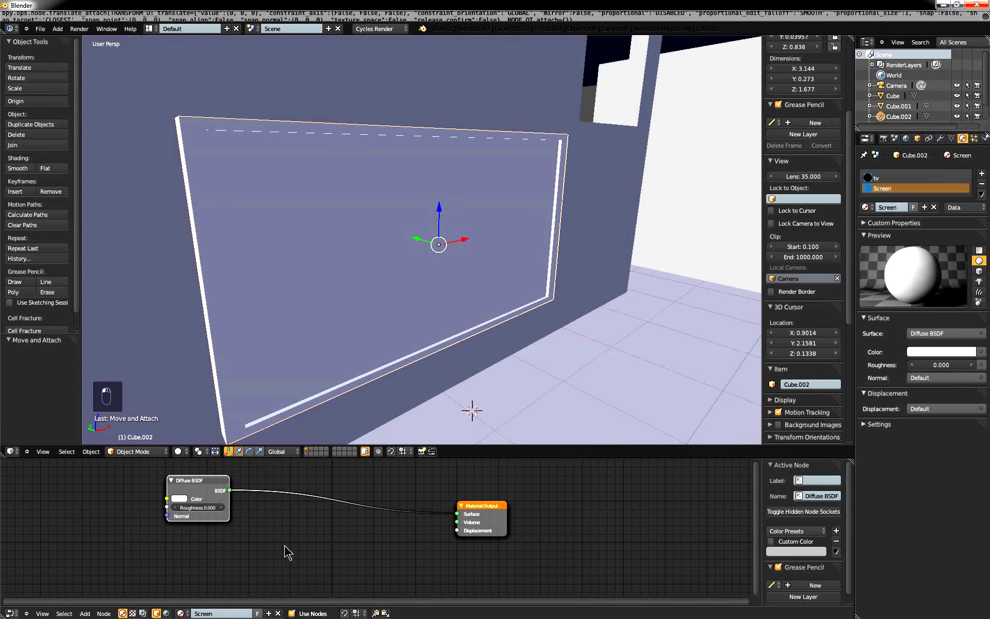
{"action": "key", "text": "shift+a"}
{"action": "mouse_move", "coordinate": [279, 547]}
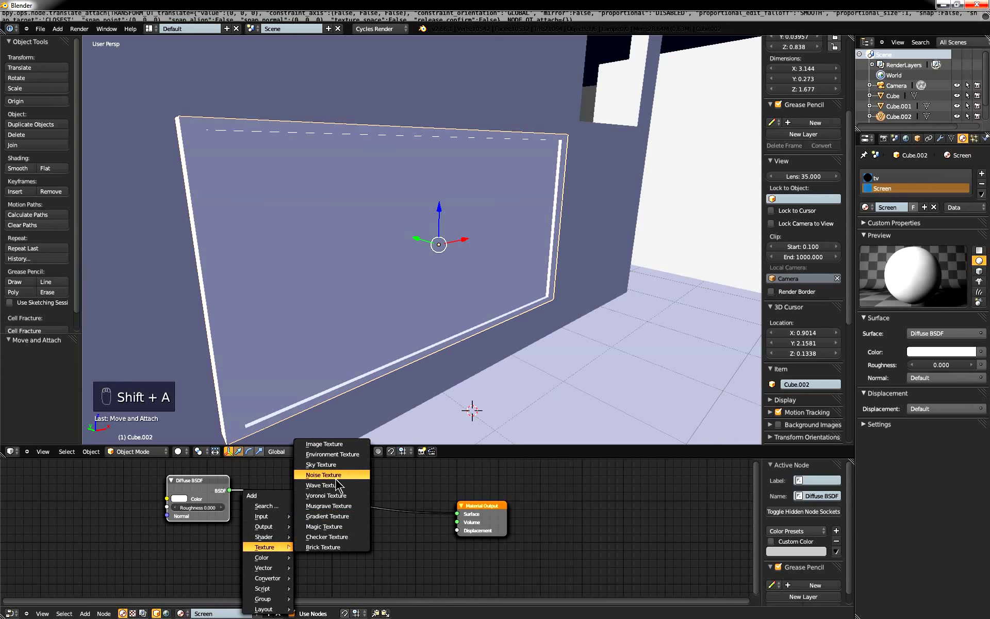
{"action": "key", "text": "shift+a"}
{"action": "mouse_move", "coordinate": [335, 557]}
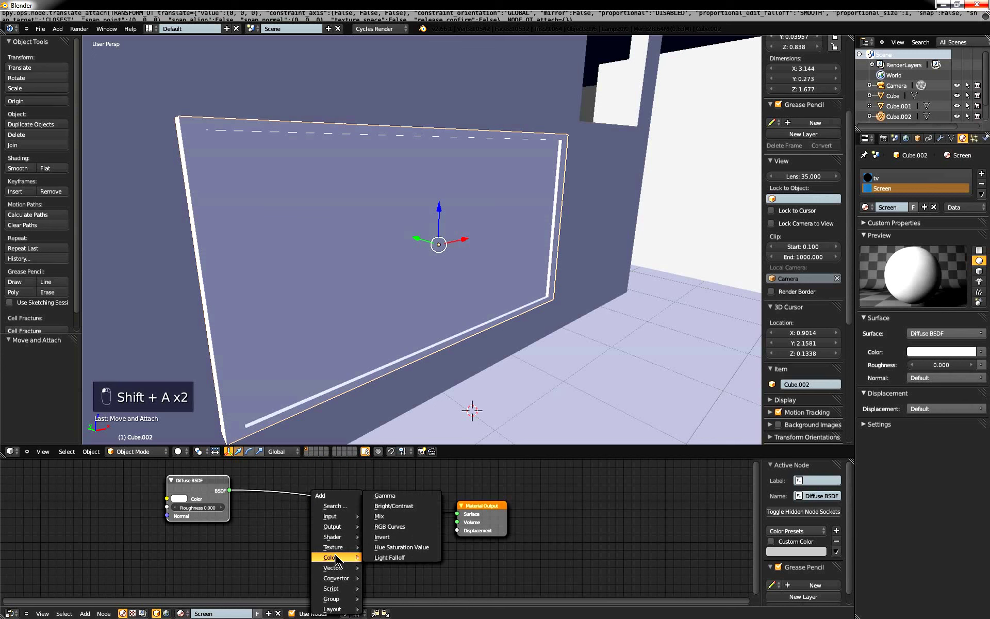
{"action": "mouse_move", "coordinate": [345, 537]}
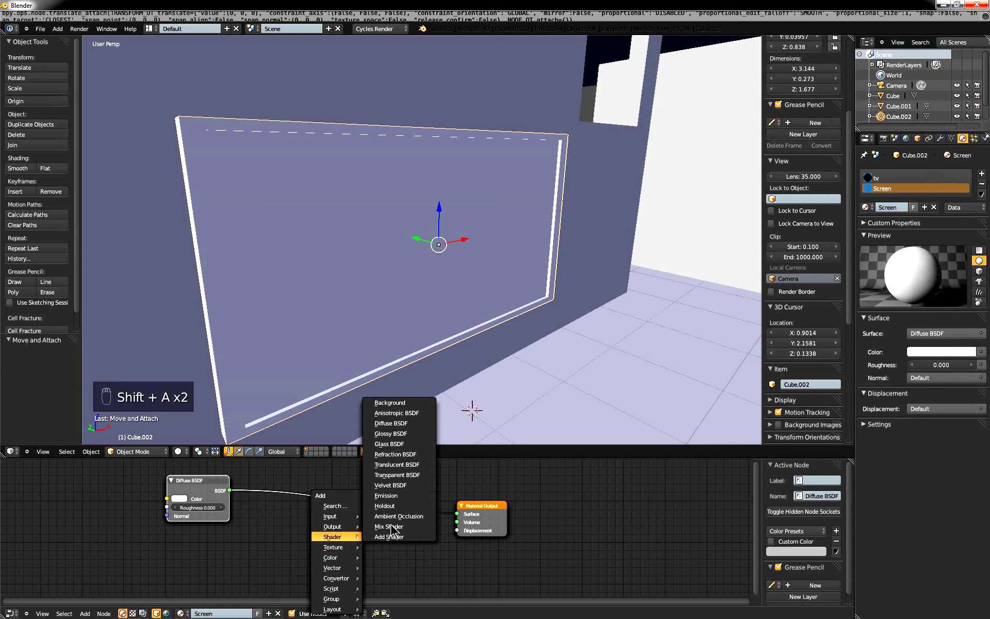
{"action": "left_click", "coordinate": [392, 527]}
{"action": "left_click", "coordinate": [299, 559]}
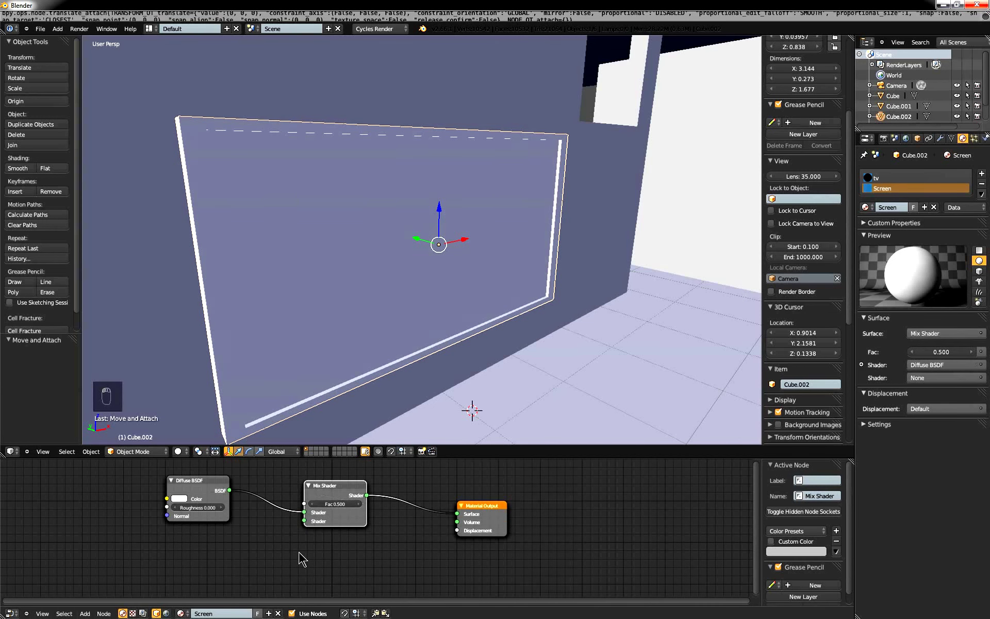
Add a Glossy BSDF to the Screen material and link it to the Mix Shader's free shader input.
{"action": "key", "text": "shift+a"}
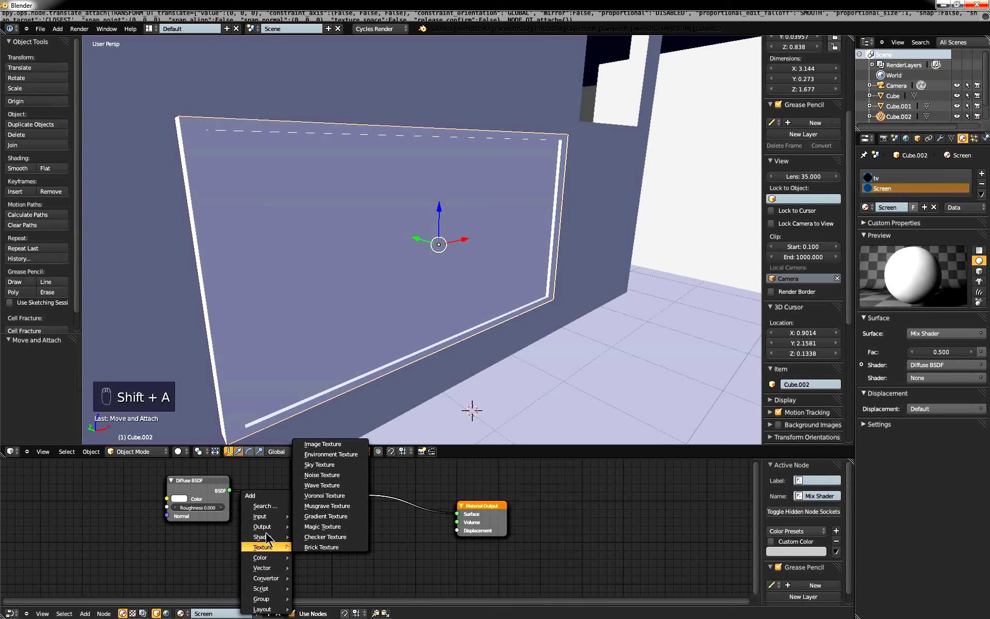
{"action": "mouse_move", "coordinate": [265, 535]}
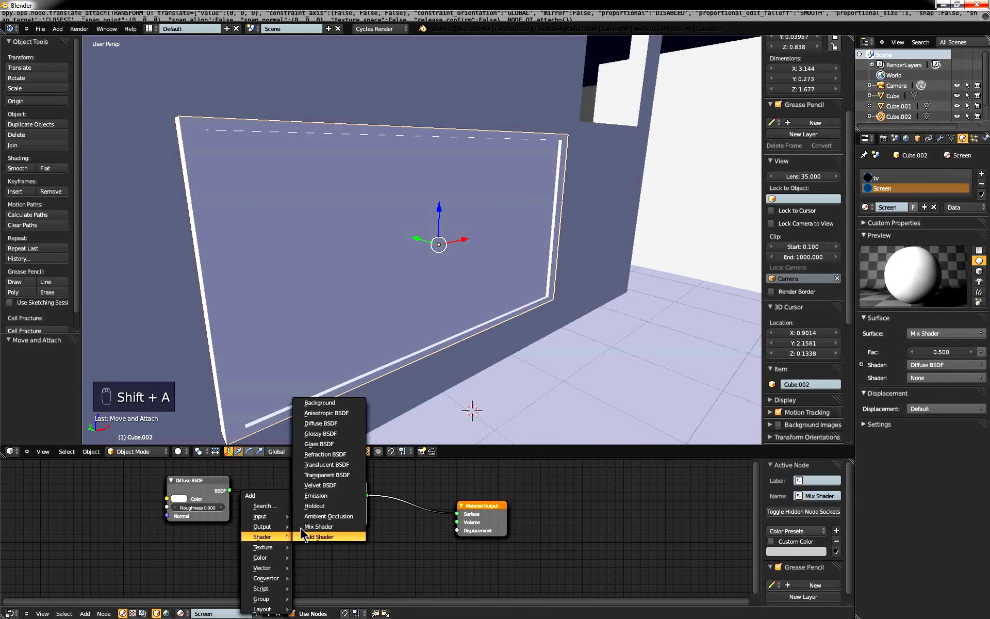
{"action": "left_click", "coordinate": [330, 434]}
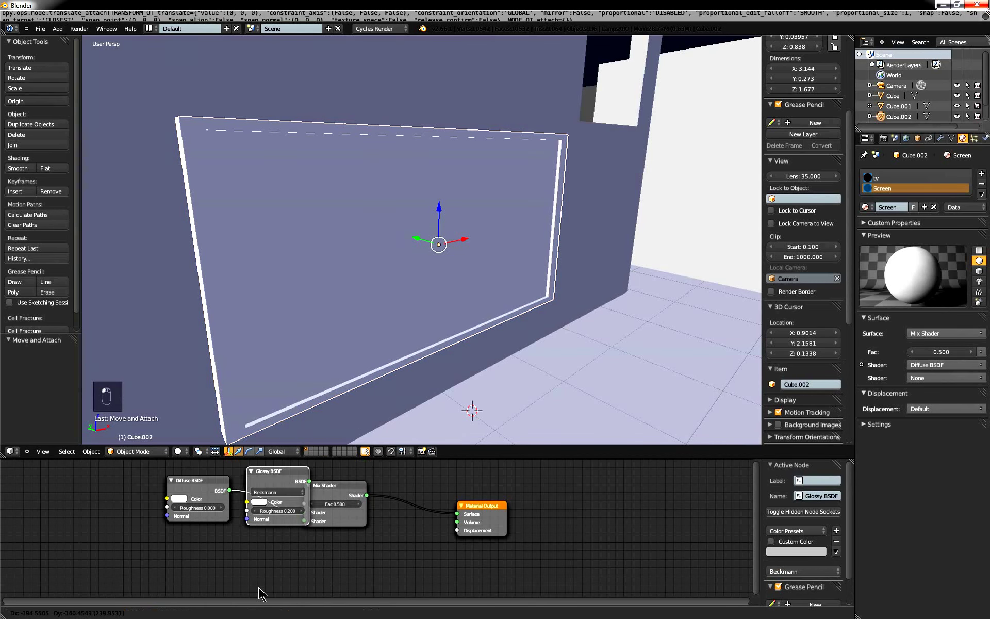
{"action": "left_click", "coordinate": [258, 593]}
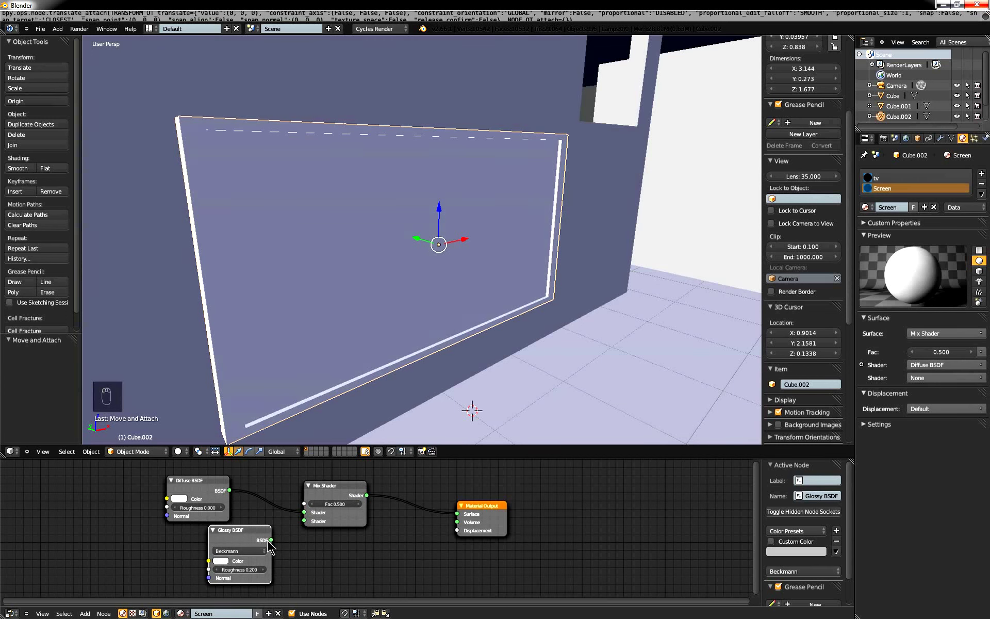
{"action": "left_click_drag", "start_coordinate": [271, 540], "coordinate": [304, 521]}
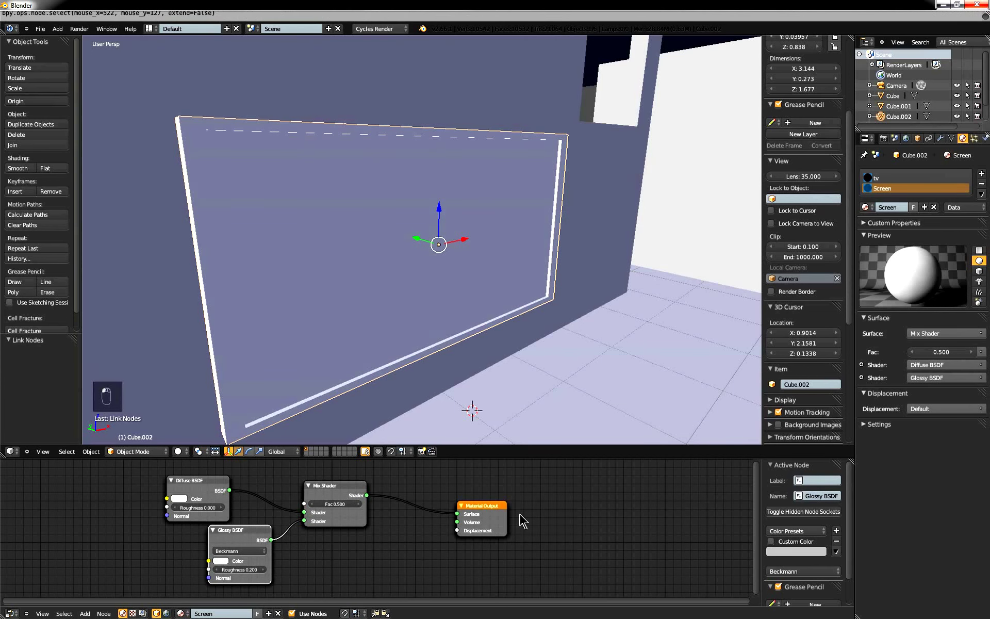
Space out the Screen material's nodes and insert a duplicate of the Mix Shader between the first one and the Material Output.
{"action": "key", "text": "g"}
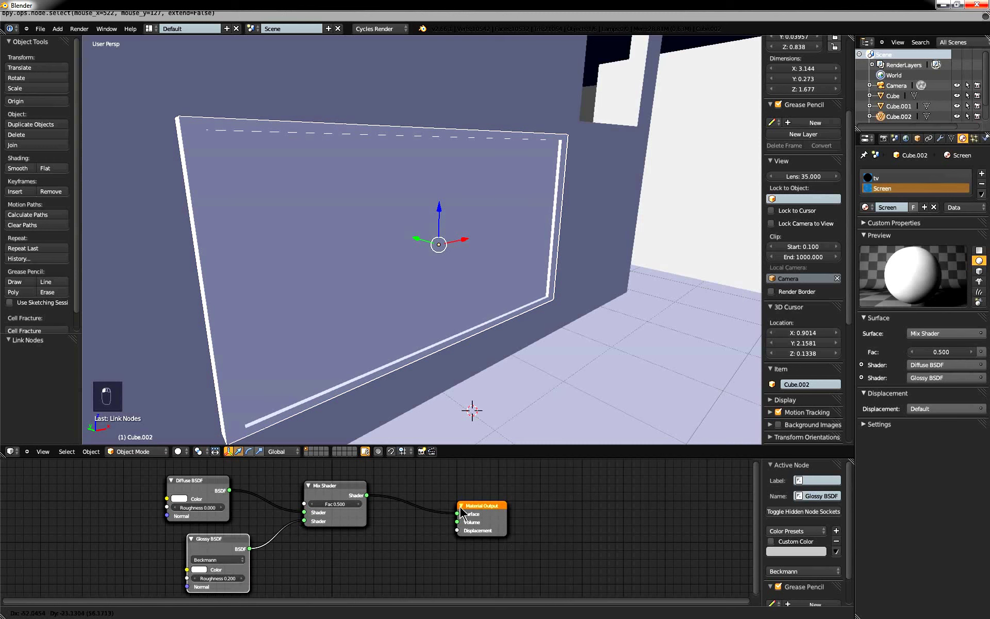
{"action": "left_click", "coordinate": [495, 511]}
{"action": "left_click_drag", "start_coordinate": [495, 511], "coordinate": [686, 500]}
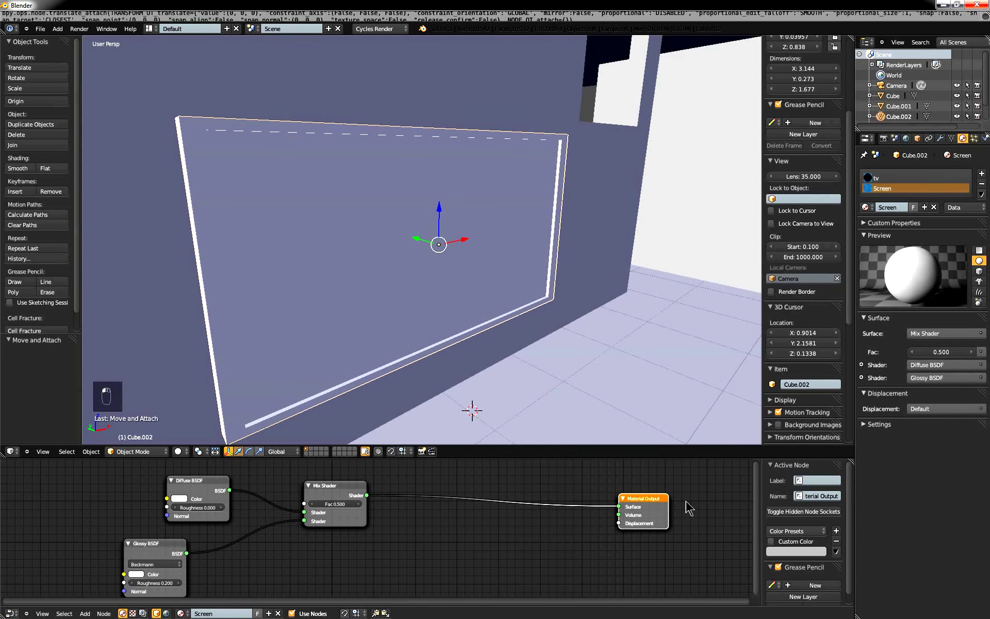
{"action": "left_click", "coordinate": [343, 487]}
{"action": "key", "text": "shift+d"}
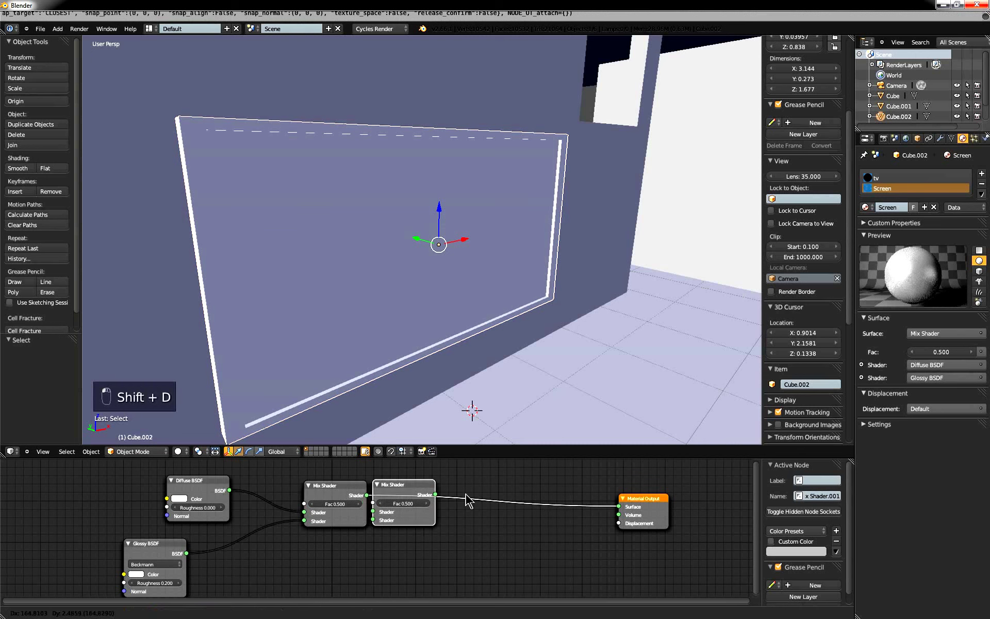
{"action": "left_click", "coordinate": [516, 495]}
Add a Glass BSDF below the second Mix Shader and connect it to that mixer's free shader input.
{"action": "key", "text": "shift+a"}
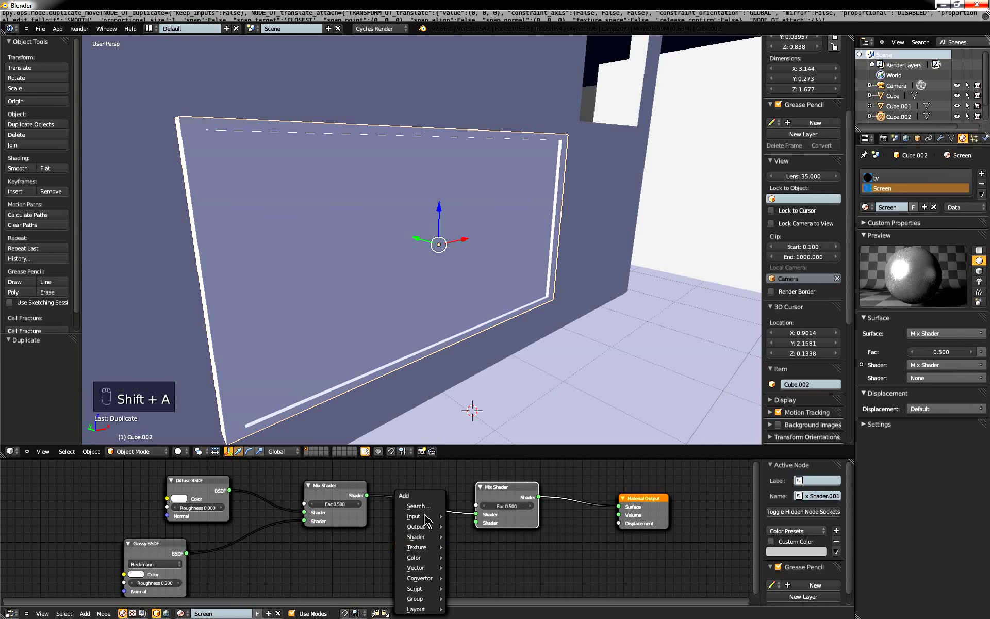
{"action": "mouse_move", "coordinate": [416, 537]}
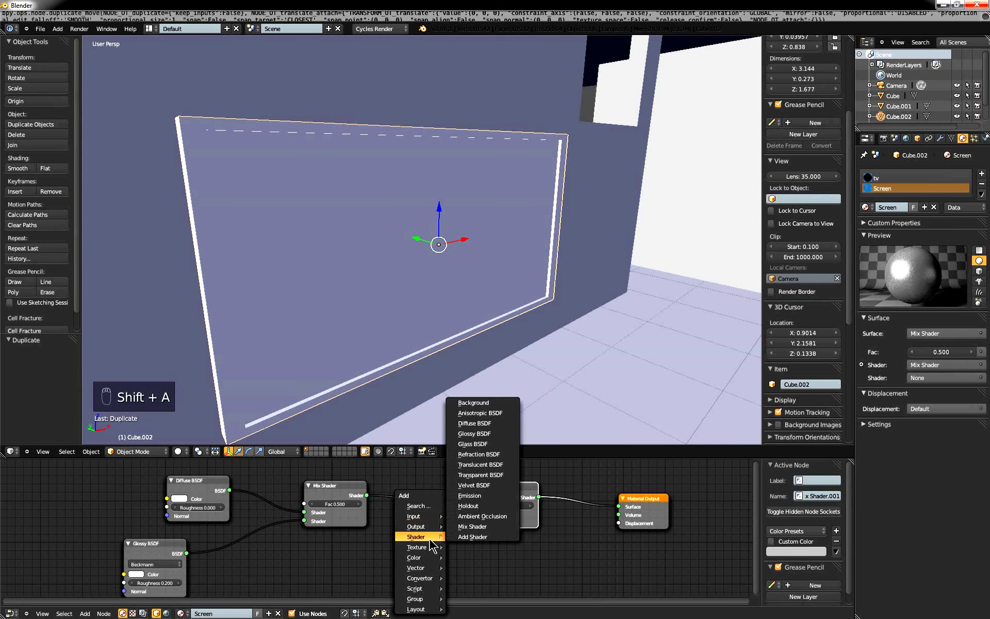
{"action": "left_click", "coordinate": [473, 444]}
{"action": "left_click", "coordinate": [598, 479]}
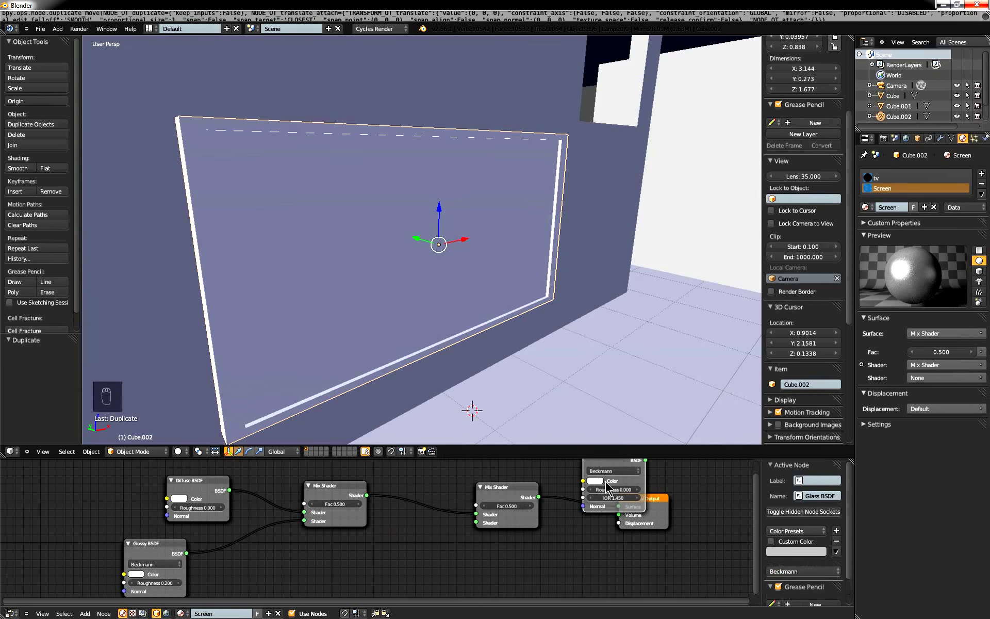
{"action": "key", "text": "g"}
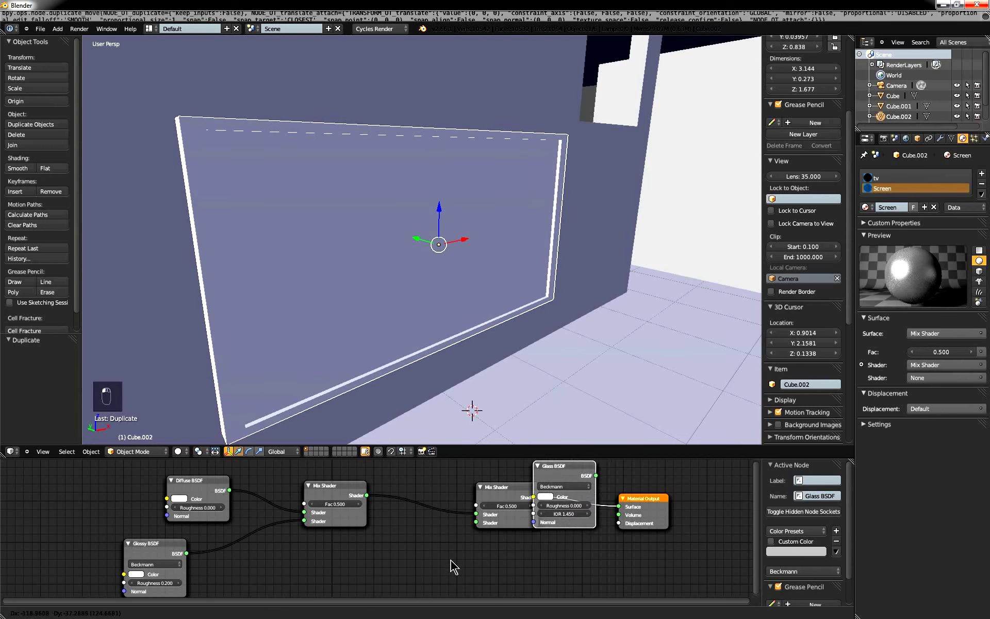
{"action": "left_click", "coordinate": [378, 612]}
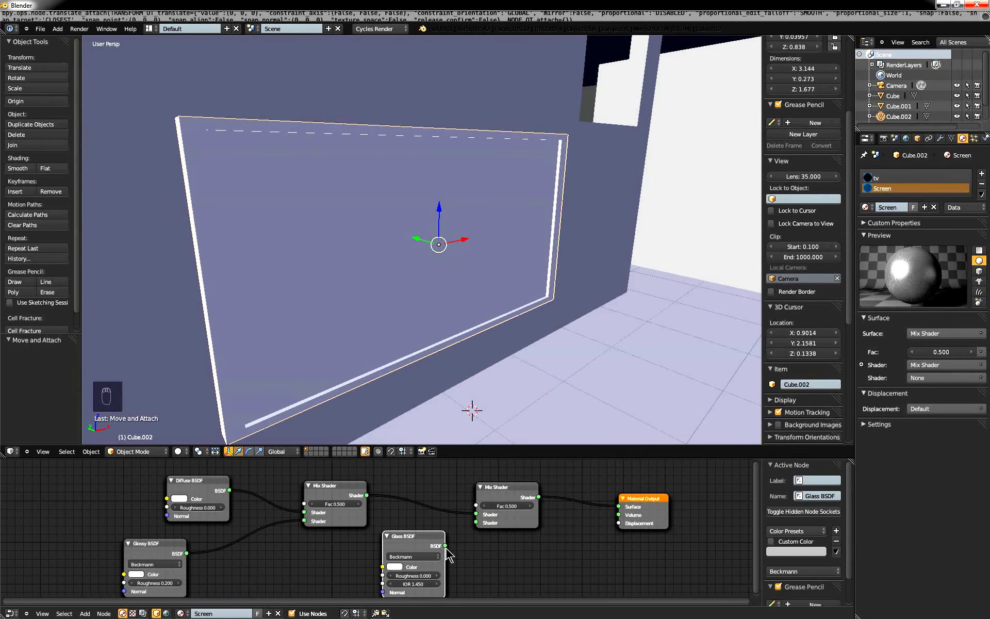
{"action": "left_click_drag", "start_coordinate": [445, 546], "coordinate": [476, 524]}
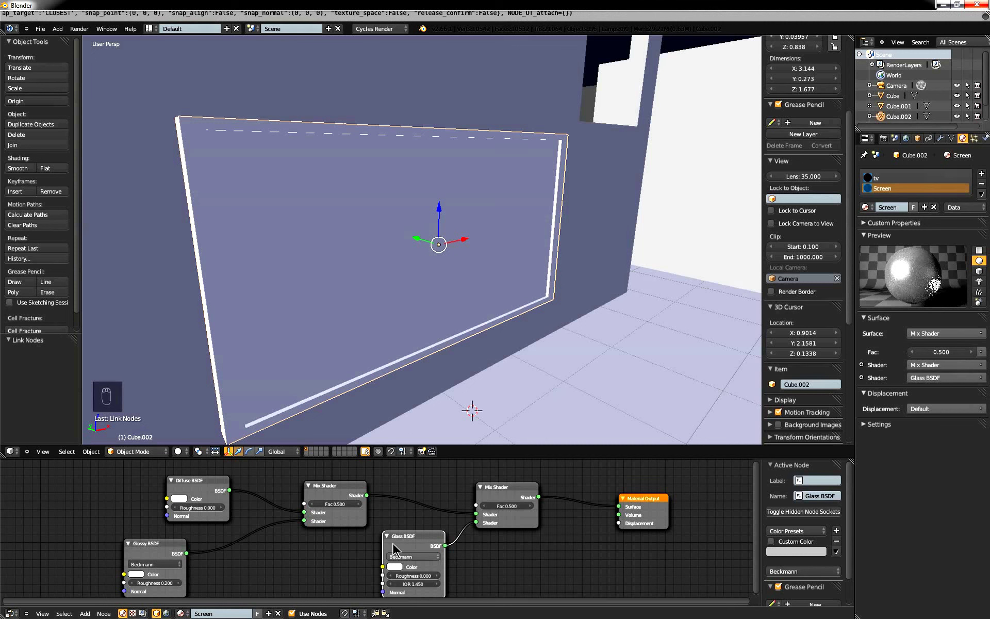
Set the IOR of the Screen material's Glass BSDF to 5.
{"action": "left_click", "coordinate": [412, 585]}
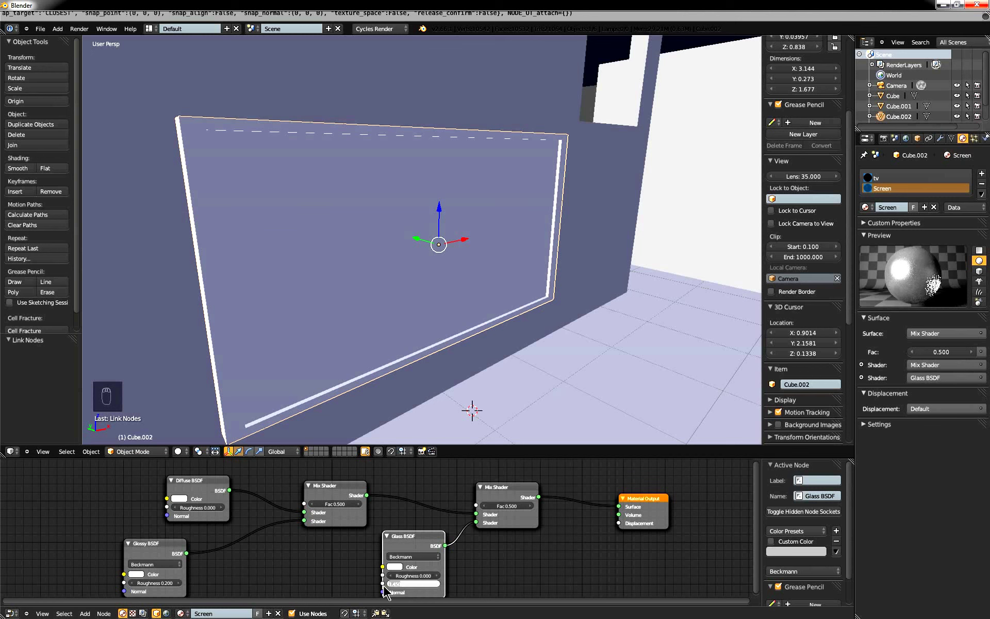
{"action": "type", "text": "5"}
{"action": "left_click_drag", "start_coordinate": [383, 584], "coordinate": [372, 534]}
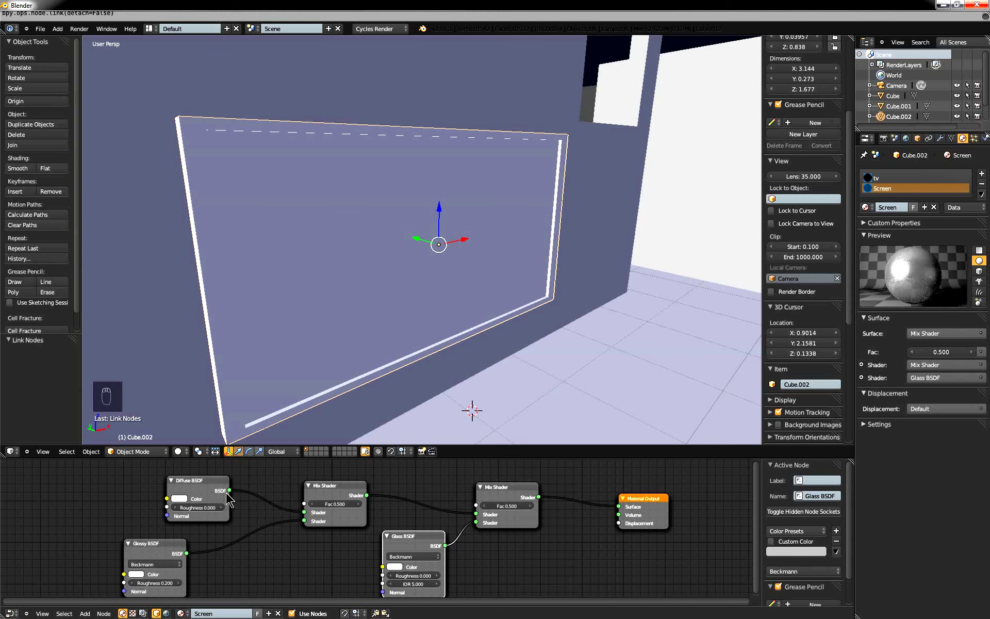
Darken the Screen material's Diffuse BSDF color to near-black, with RGB values of about 0.02.
{"action": "left_click", "coordinate": [186, 502]}
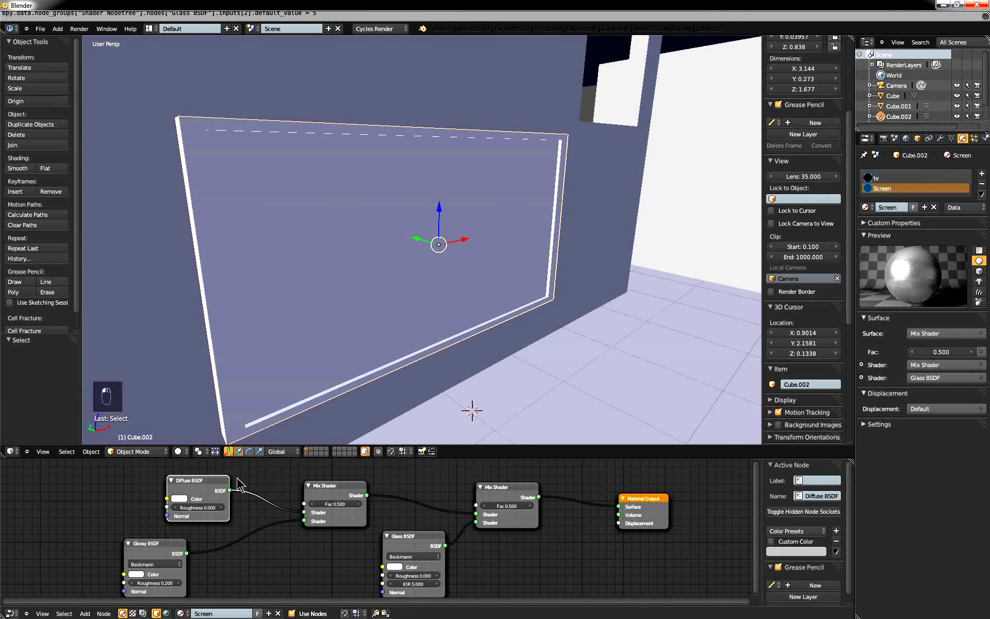
{"action": "left_click", "coordinate": [179, 498]}
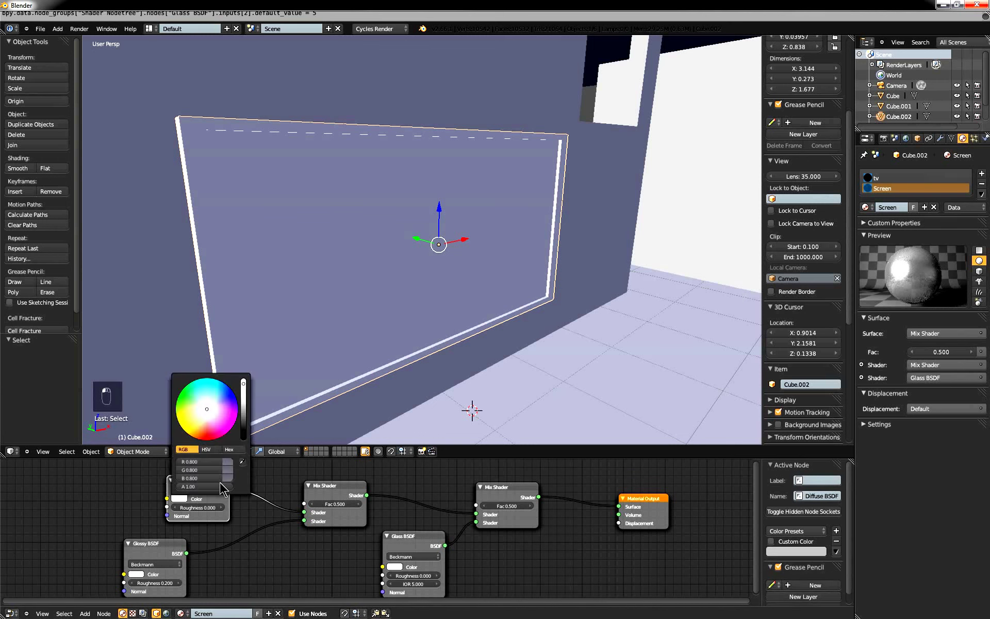
{"action": "left_click", "coordinate": [246, 432]}
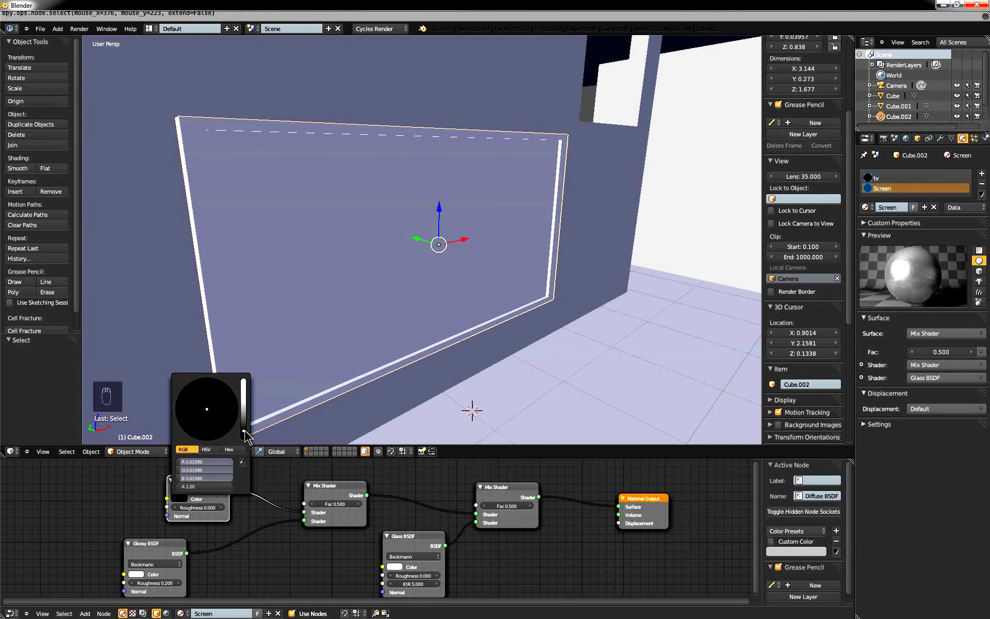
Collapse the material preview and darken the Glossy BSDF color to near-black, with RGB values of about 0.016.
{"action": "left_click", "coordinate": [156, 557]}
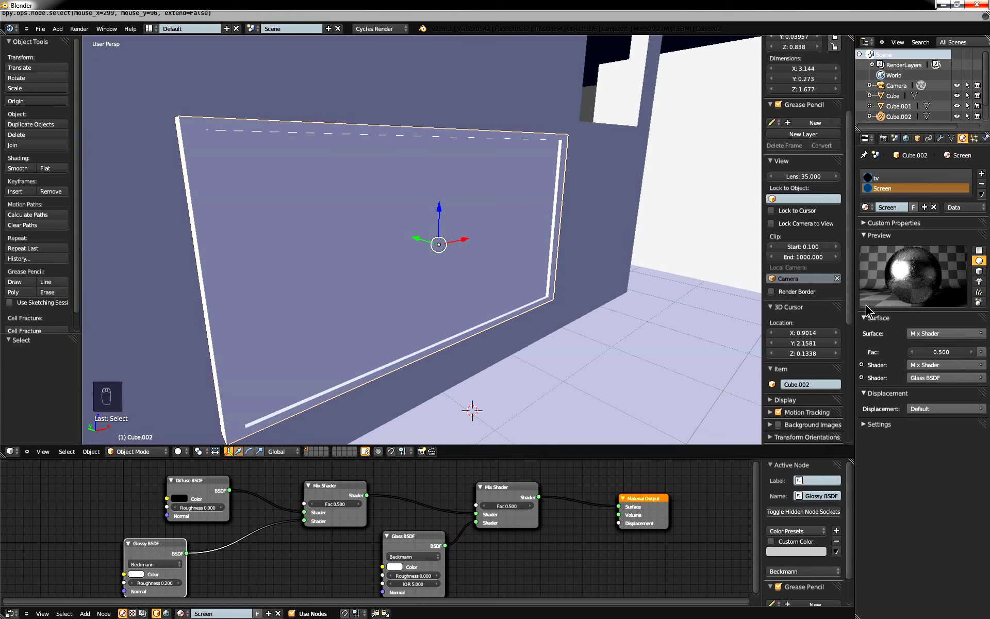
{"action": "left_click", "coordinate": [872, 233]}
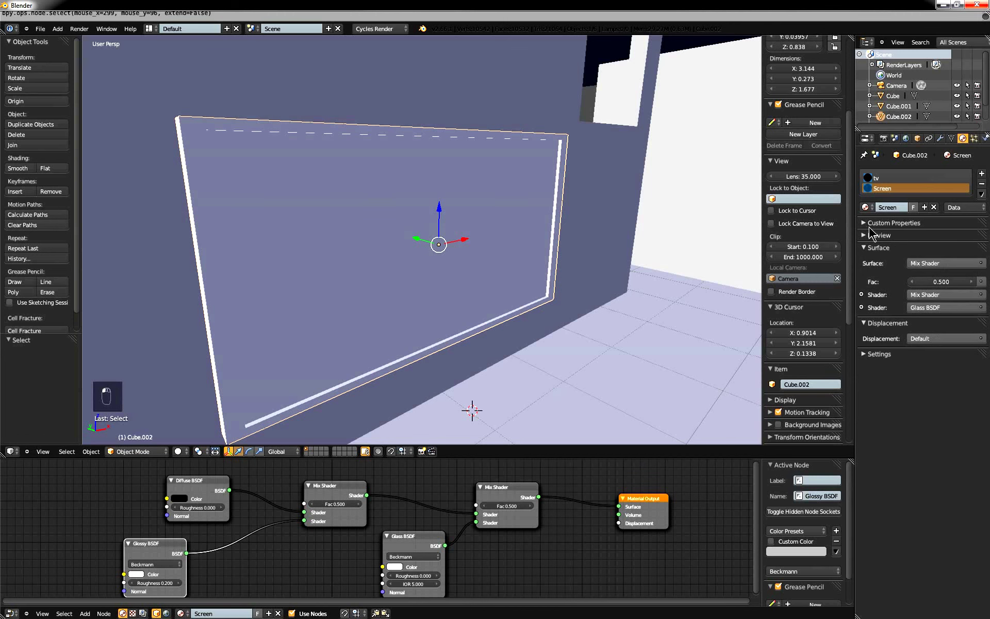
{"action": "left_click", "coordinate": [136, 573]}
{"action": "left_click", "coordinate": [199, 506]}
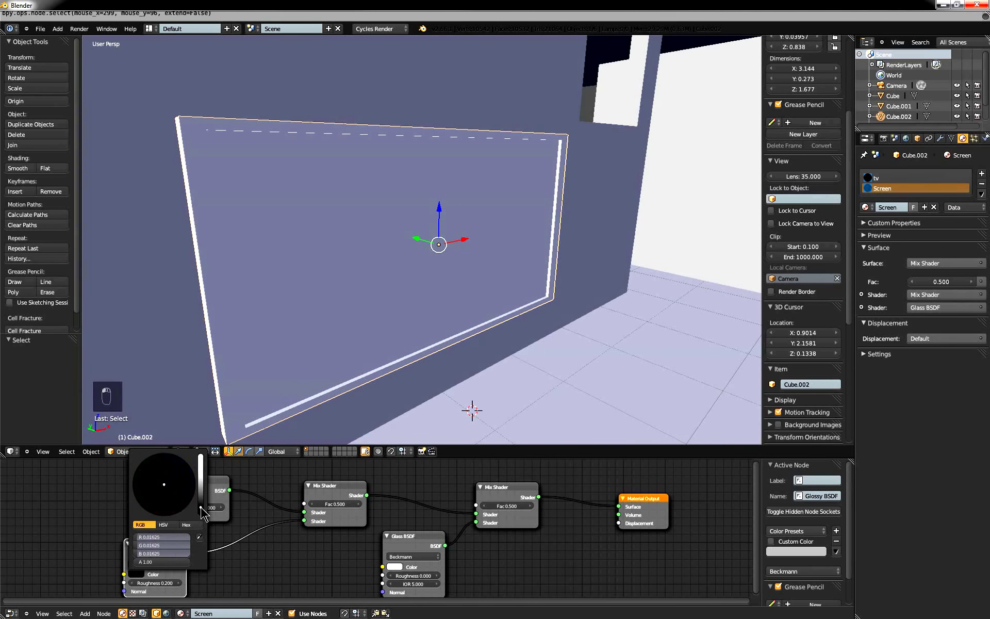
Darken the Glass BSDF color to dark grey, with RGB values of about 0.126, and expand the material preview again.
{"action": "left_click", "coordinate": [401, 570]}
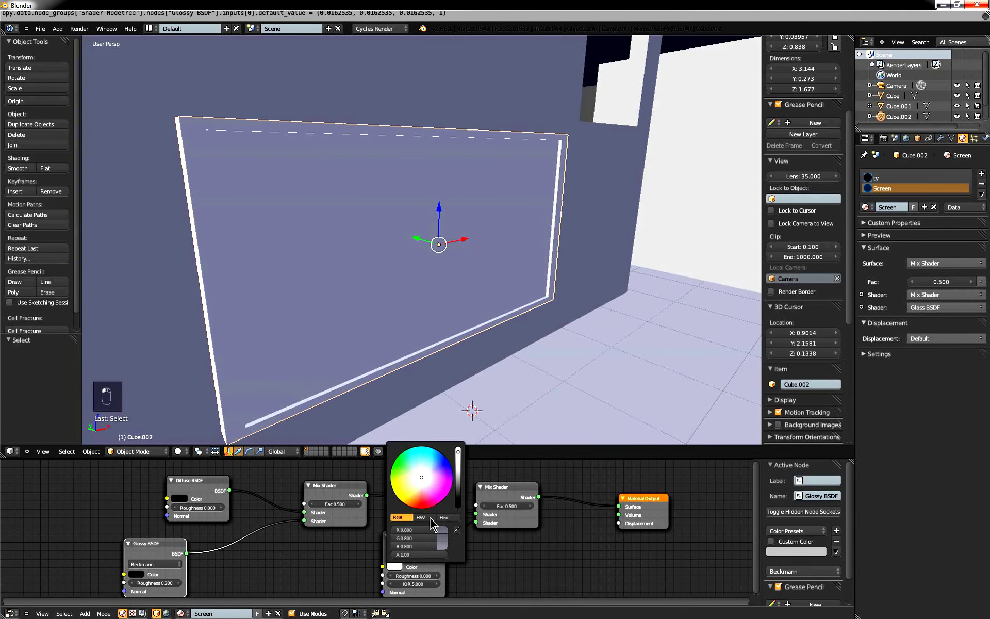
{"action": "left_click", "coordinate": [463, 500]}
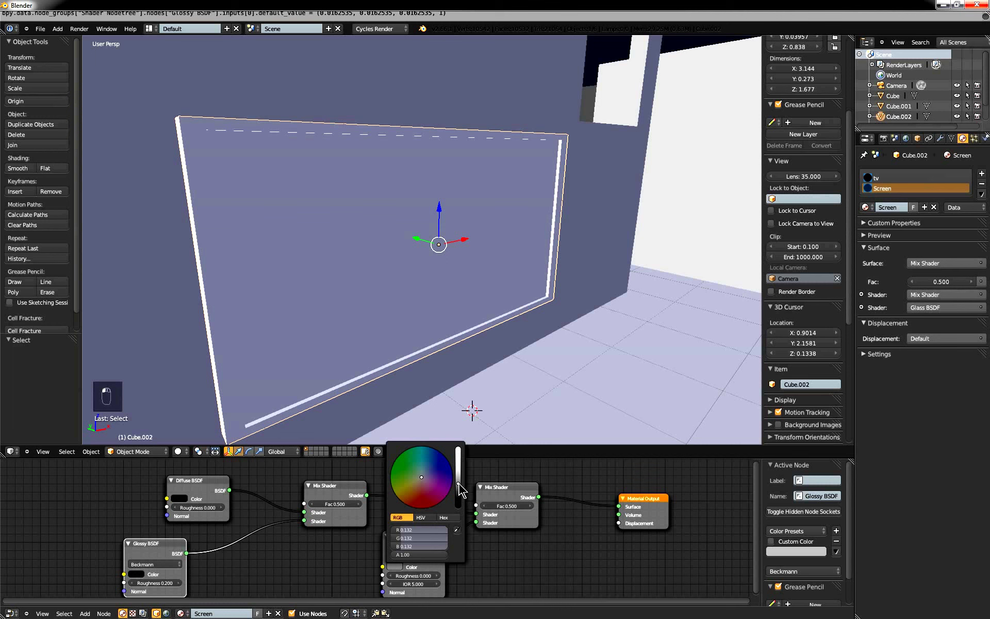
{"action": "left_click", "coordinate": [877, 235]}
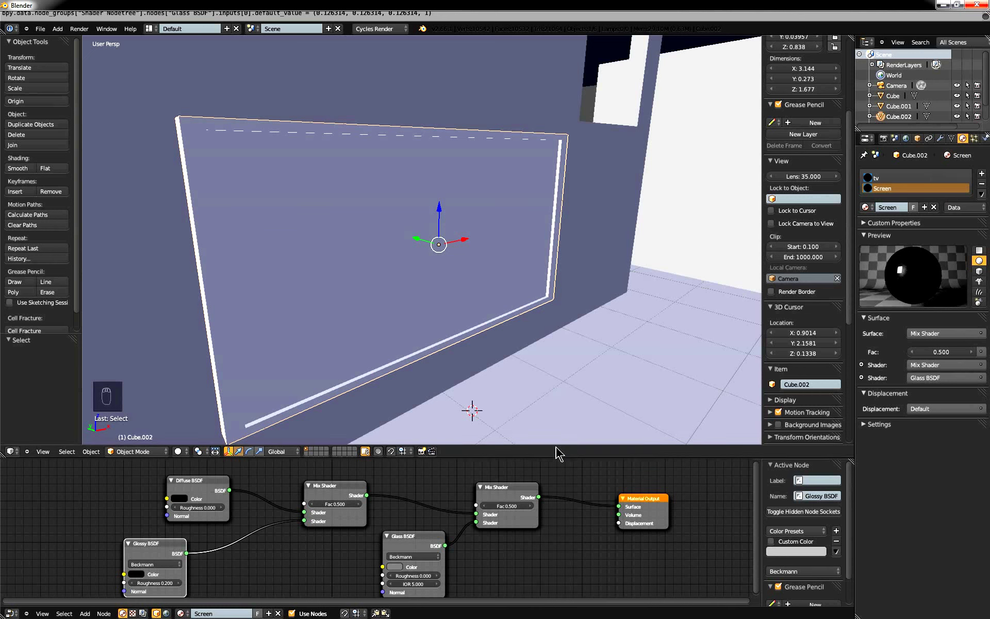
Raise the mix factor of the second Mix Shader, the one feeding the Material Output, to 0.9.
{"action": "left_click", "coordinate": [531, 507]}
{"action": "left_click", "coordinate": [531, 508]}
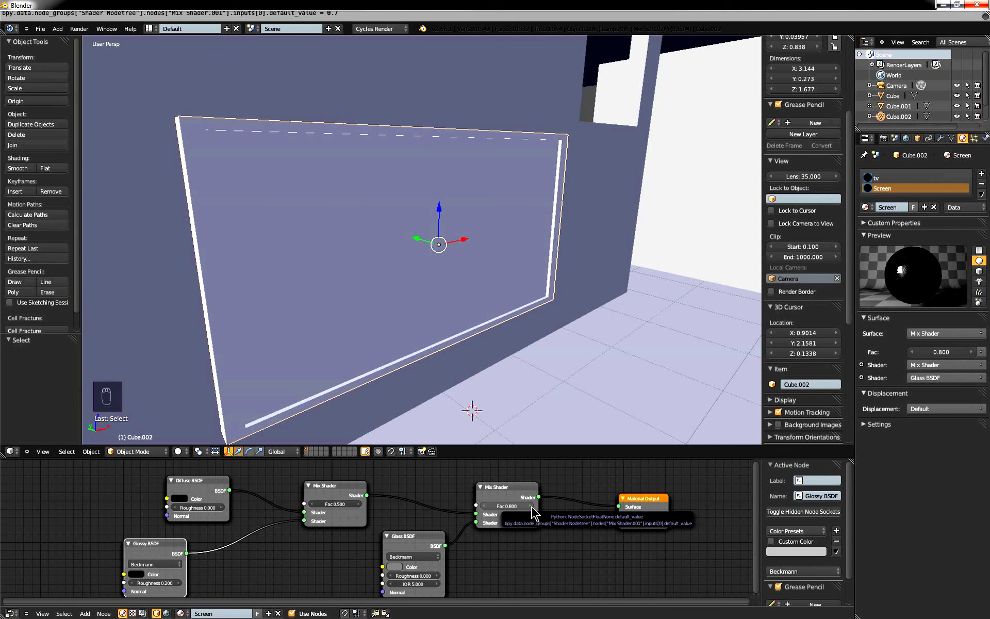
{"action": "left_click", "coordinate": [531, 506]}
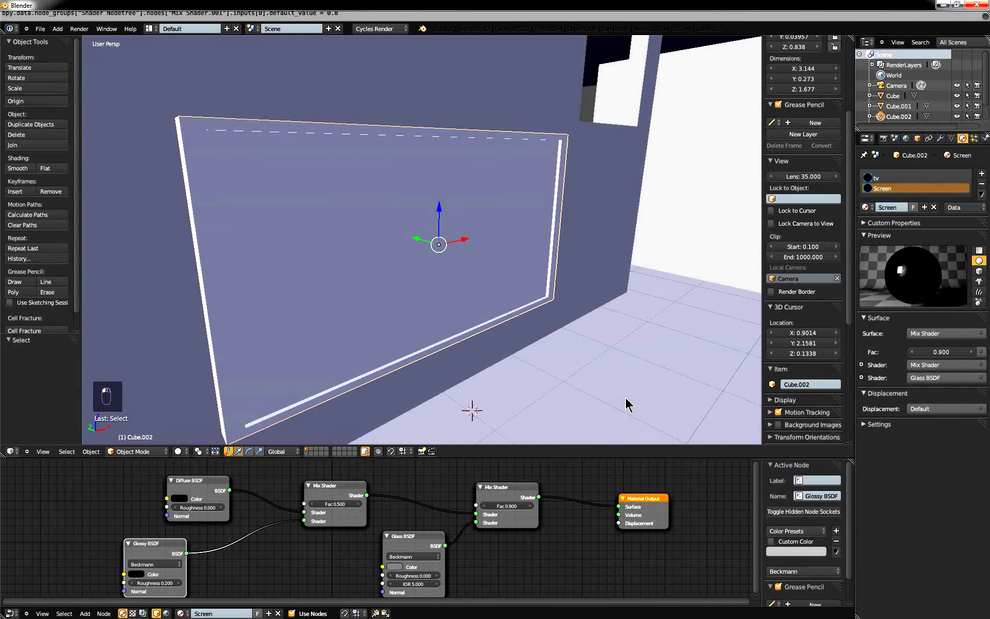
Save the scene in the current tutorial folder under the file name run4.
{"action": "key", "text": "ctrl+s"}
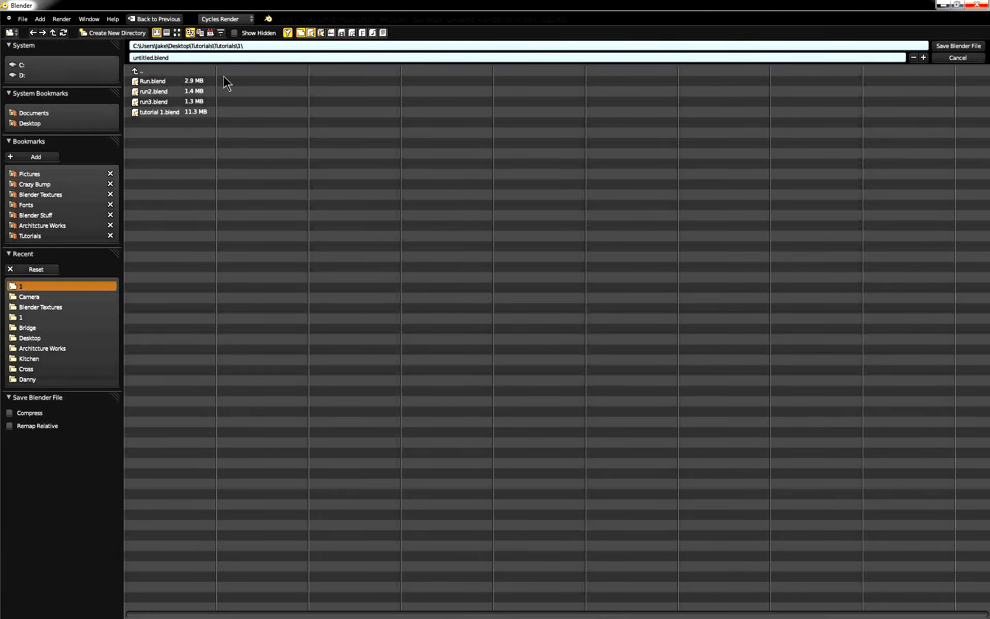
{"action": "left_click", "coordinate": [223, 60]}
{"action": "type", "text": "run4"}
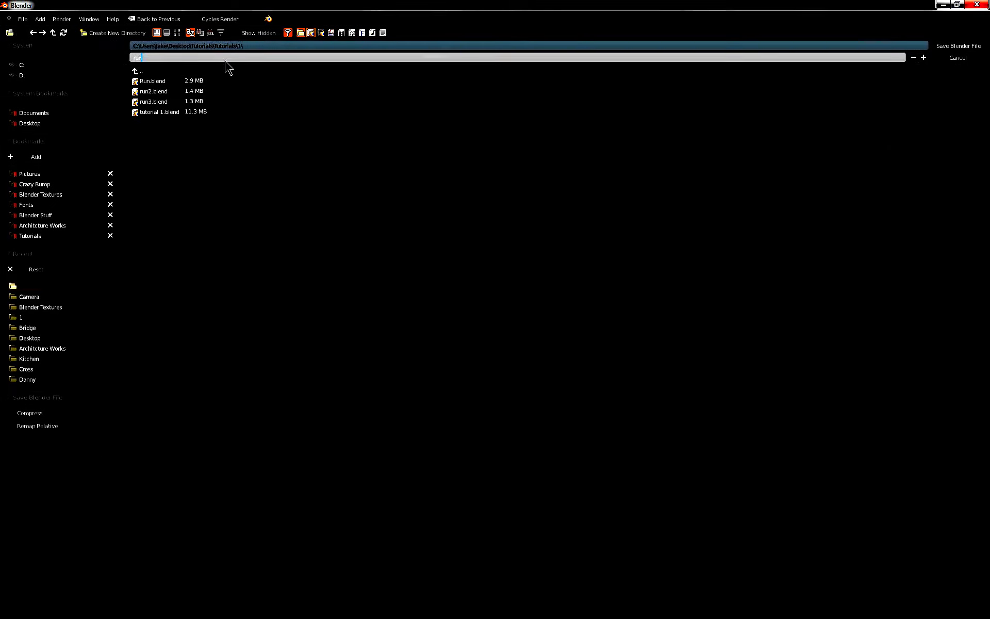